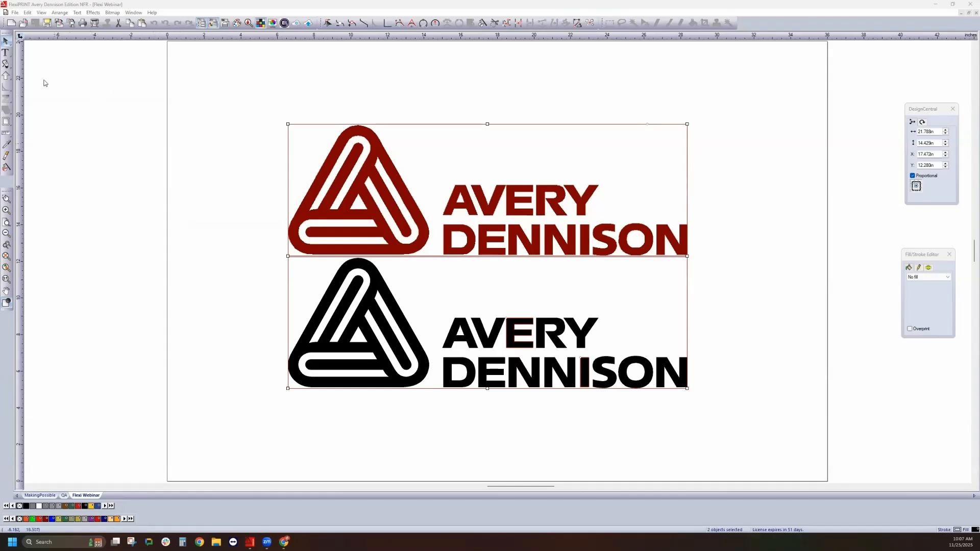
Step: Deselect both Avery Dennison logos so that nothing on the artboard is selected
{"action": "left_click", "coordinate": [145, 129]}
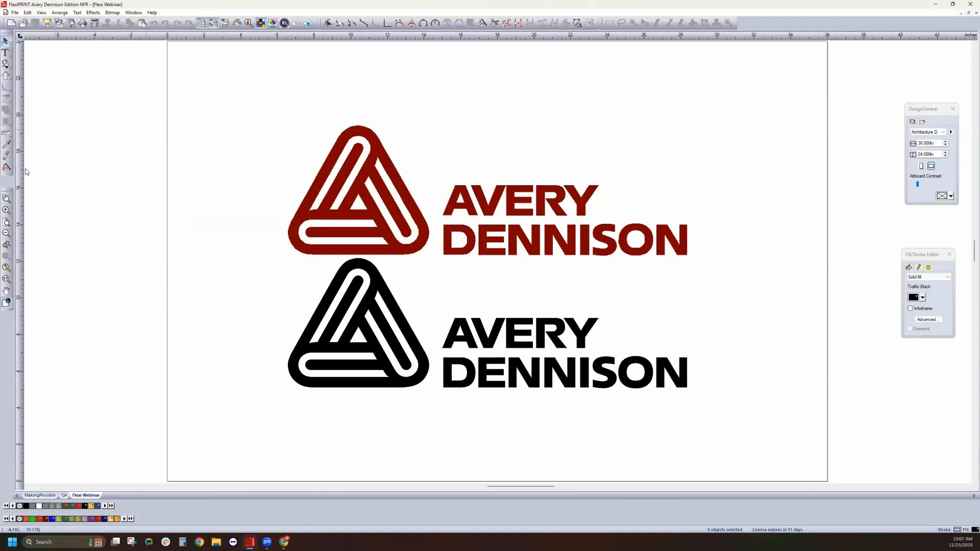
{"action": "mouse_move", "coordinate": [6, 190]}
{"action": "left_mouse_down"}
{"action": "mouse_move", "coordinate": [54, 181]}
{"action": "mouse_move", "coordinate": [87, 148]}
{"action": "mouse_move", "coordinate": [66, 148]}
{"action": "mouse_move", "coordinate": [199, 153]}
{"action": "mouse_move", "coordinate": [106, 161]}
{"action": "mouse_move", "coordinate": [213, 132]}
{"action": "mouse_move", "coordinate": [7, 194]}
{"action": "left_mouse_up"}
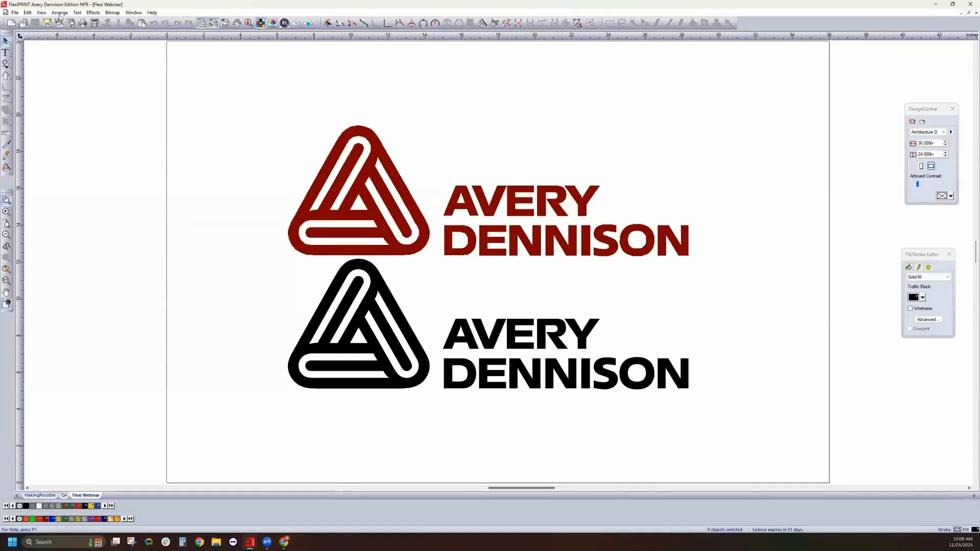
{"action": "left_click", "coordinate": [665, 131]}
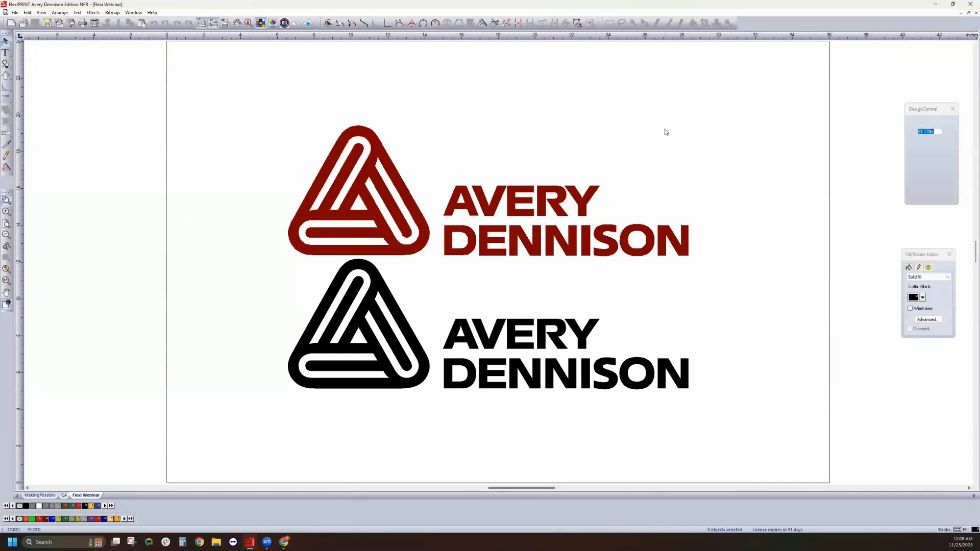
{"action": "left_click", "coordinate": [720, 188]}
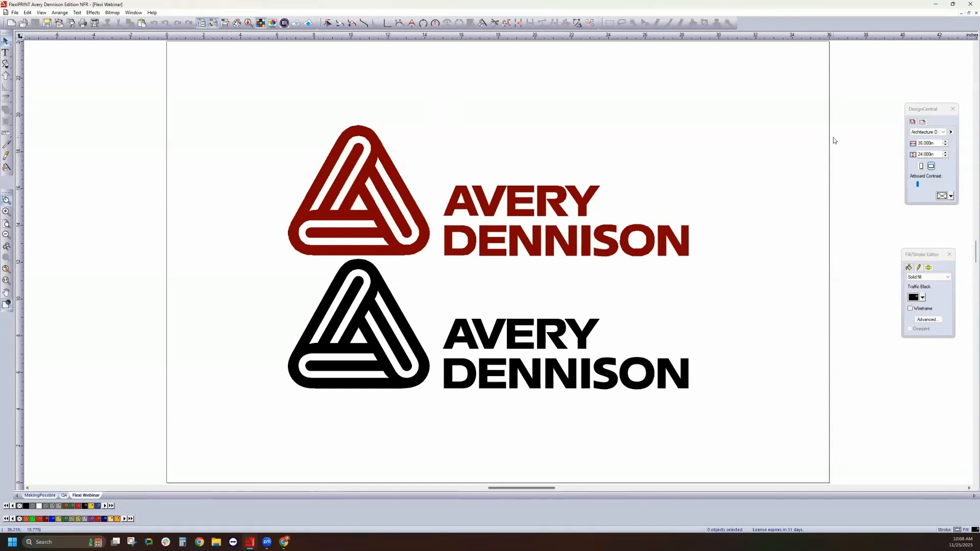
Step: Move the DesignCentral window closer to the artboard, and hide the artboard border and show it again
{"action": "left_click", "coordinate": [923, 113]}
{"action": "left_click_drag", "start_coordinate": [923, 113], "coordinate": [878, 136]}
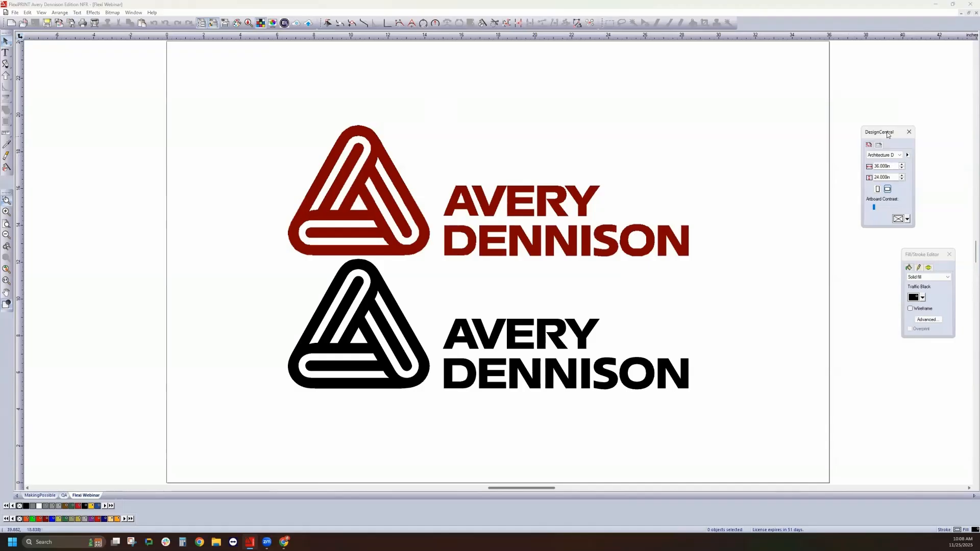
{"action": "left_click", "coordinate": [907, 156]}
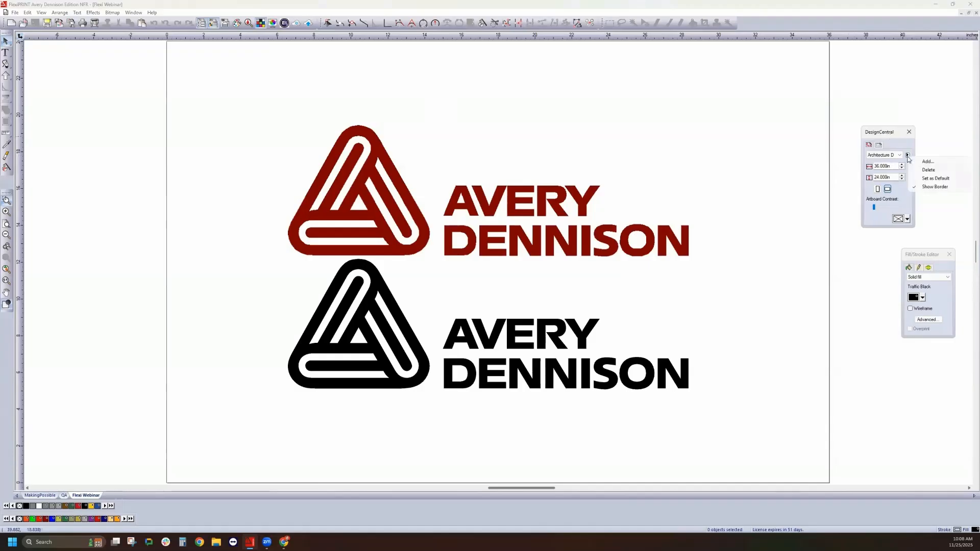
{"action": "left_click", "coordinate": [928, 187]}
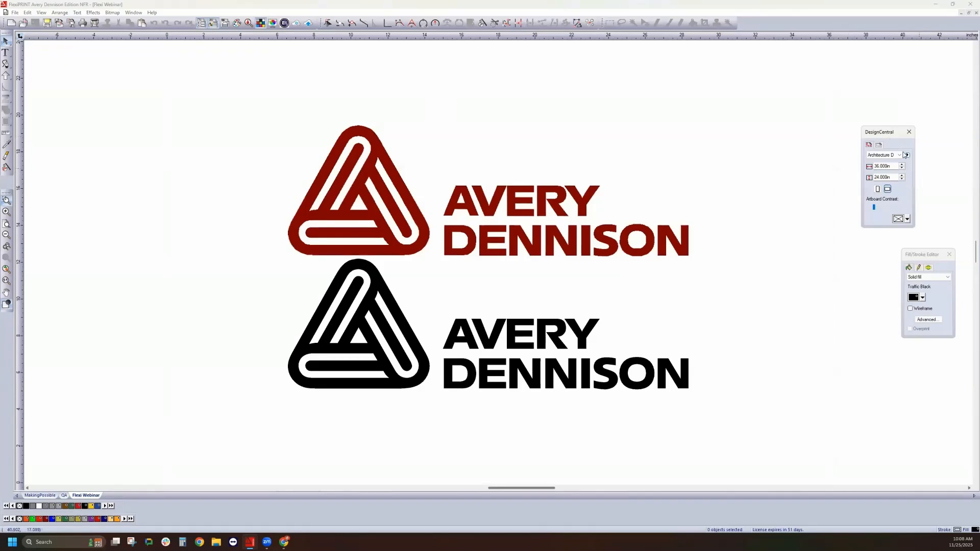
{"action": "left_click", "coordinate": [907, 155]}
{"action": "left_click", "coordinate": [928, 187]}
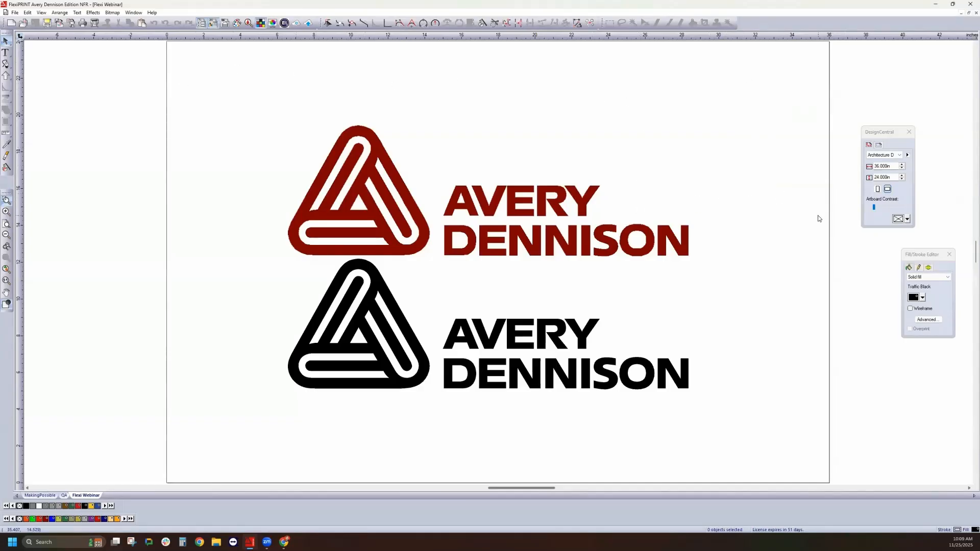
Step: Set the artboard size to 36 in wide and 36.5 in high
{"action": "left_click", "coordinate": [892, 166]}
{"action": "left_click", "coordinate": [892, 167]}
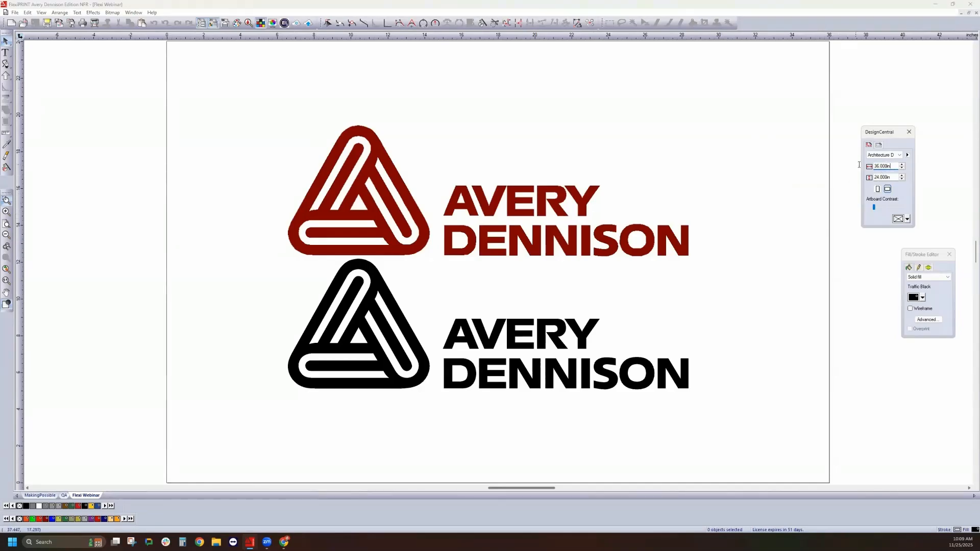
{"action": "key", "text": "Tab"}
{"action": "type", "text": "36"}
{"action": "key", "text": "Return"}
{"action": "left_click_drag", "start_coordinate": [891, 178], "coordinate": [880, 178]}
{"action": "type", "text": "5"}
{"action": "key", "text": "Return"}
{"action": "left_click", "coordinate": [714, 310]}
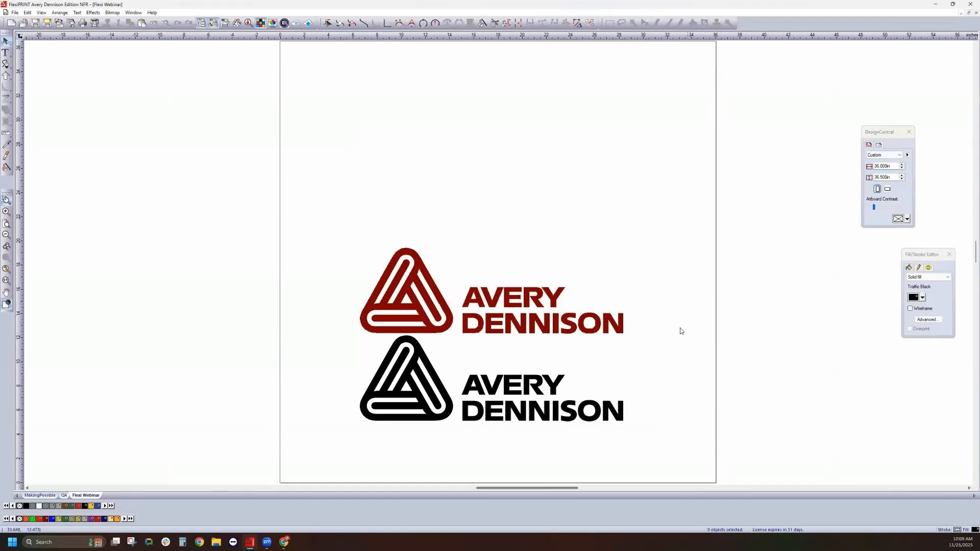
Step: Move the DesignCentral window close to the artboard's right edge
{"action": "scroll", "coordinate": [680, 330], "scroll_direction": "down", "scroll_amount": 2}
{"action": "scroll", "coordinate": [680, 331], "scroll_direction": "up", "scroll_amount": 5}
{"action": "scroll", "coordinate": [680, 330], "scroll_direction": "down", "scroll_amount": 4}
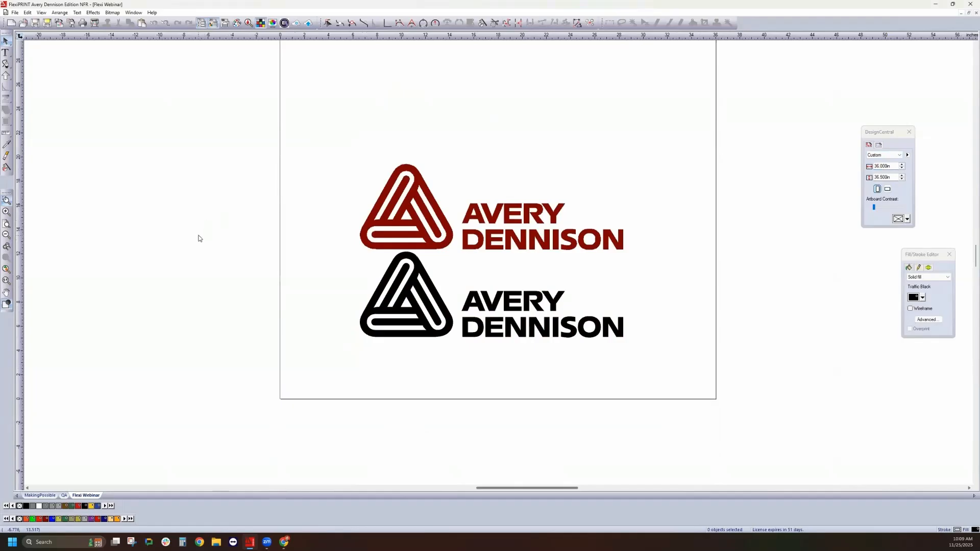
{"action": "left_click", "coordinate": [876, 132]}
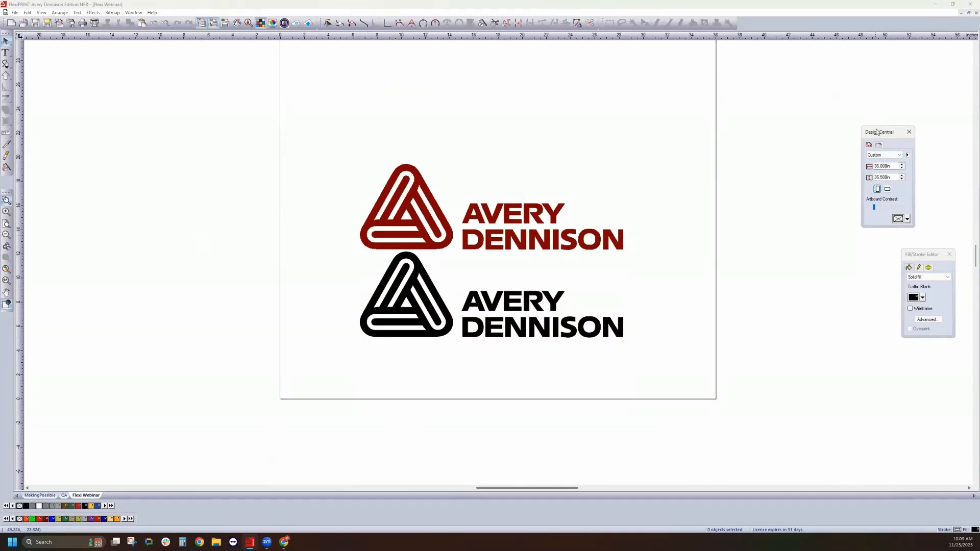
{"action": "left_click_drag", "start_coordinate": [877, 131], "coordinate": [826, 97]}
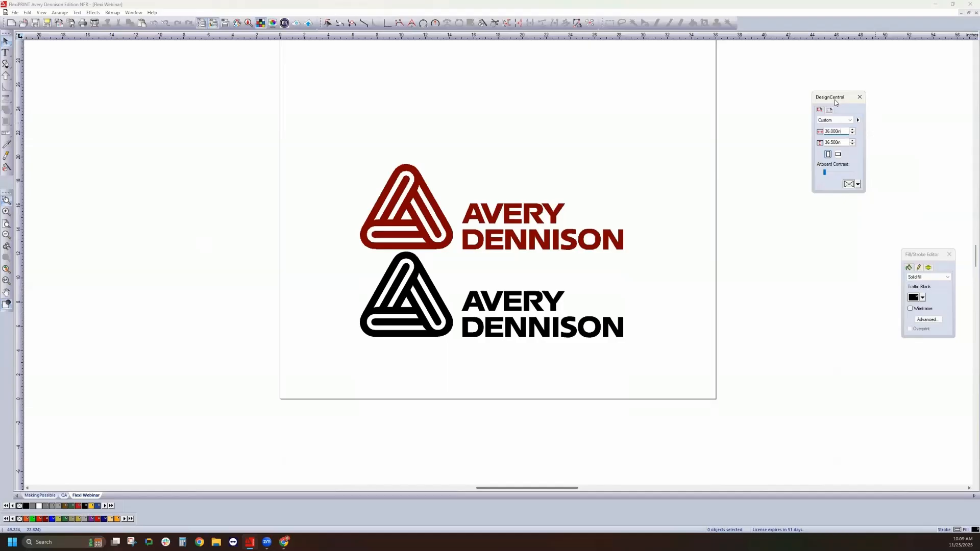
{"action": "left_click_drag", "start_coordinate": [836, 97], "coordinate": [782, 99]}
Step: Select the red logo and look through its bitmap and size properties in DesignCentral
{"action": "left_click", "coordinate": [543, 210]}
{"action": "left_click", "coordinate": [785, 112]}
{"action": "left_click", "coordinate": [766, 112]}
Step: Place the Fill/Stroke Editor directly beneath DesignCentral and view the red logo's stroke and fill settings
{"action": "left_click", "coordinate": [928, 255]}
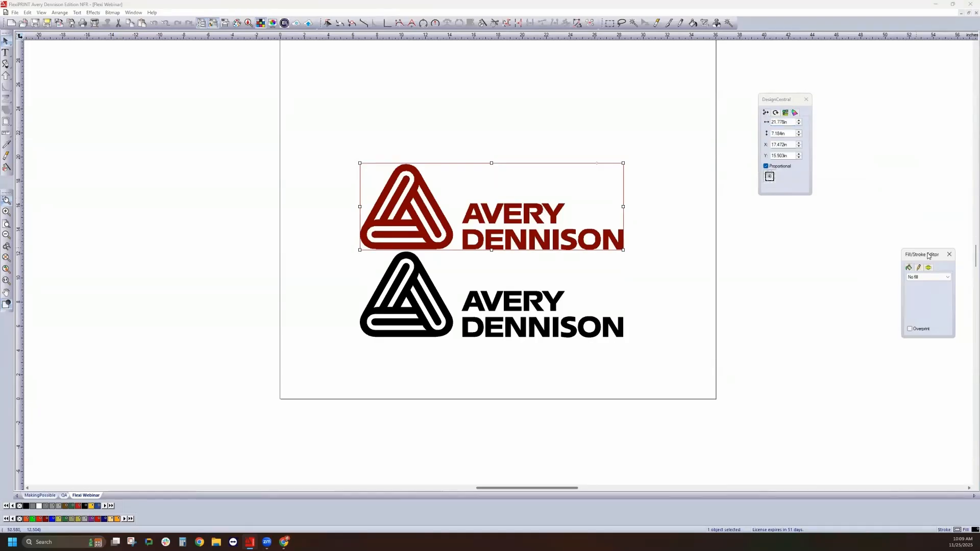
{"action": "left_click_drag", "start_coordinate": [928, 255], "coordinate": [787, 214]}
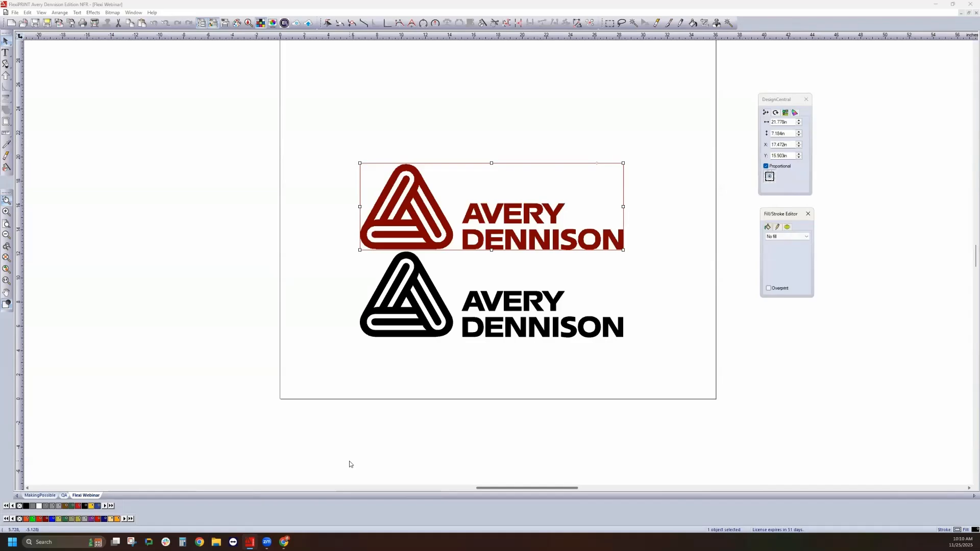
{"action": "left_click", "coordinate": [779, 228]}
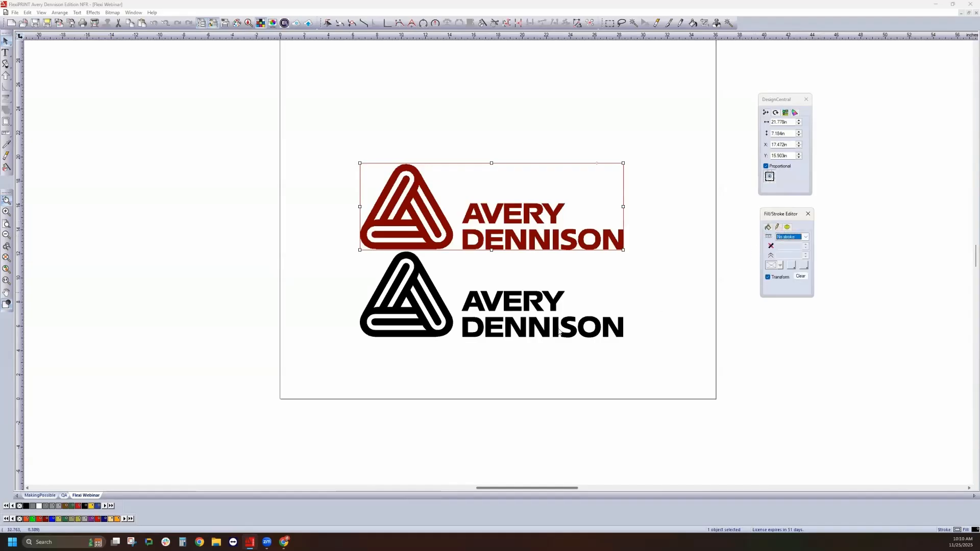
{"action": "left_click", "coordinate": [767, 227]}
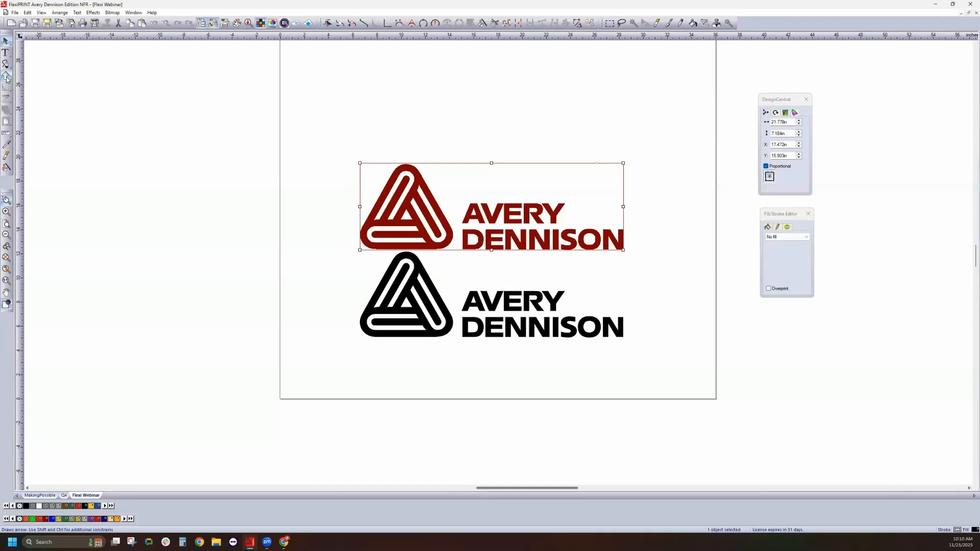
Step: Activate the Rectangle tool from the basic shape tools
{"action": "left_click", "coordinate": [7, 77]}
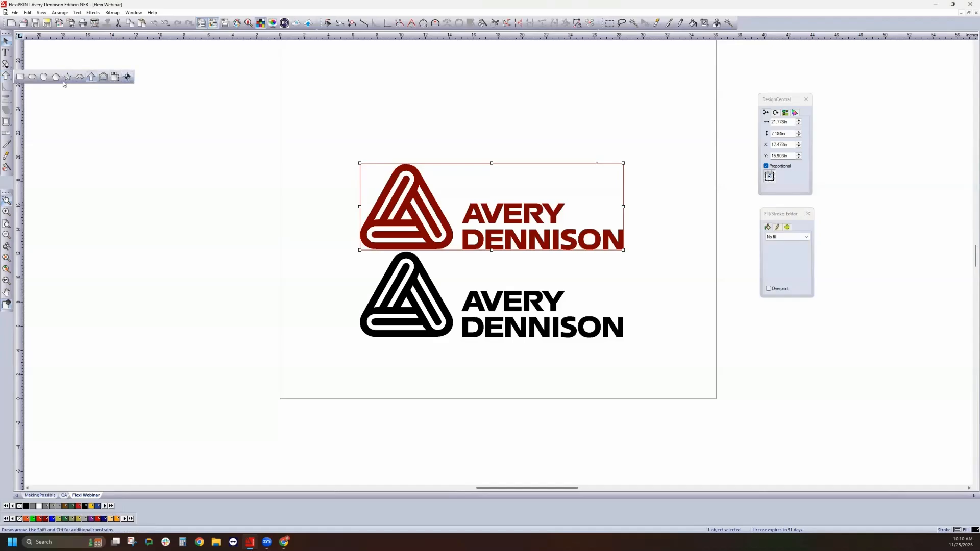
{"action": "left_click", "coordinate": [20, 77]}
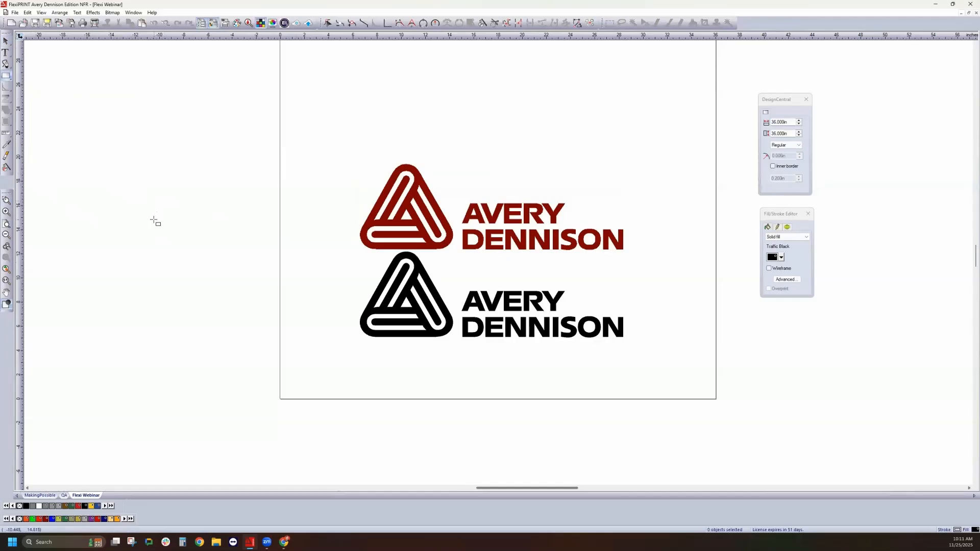
Step: Examine the two logos at several magnifications, from close up to the whole artboard
{"action": "left_click", "coordinate": [6, 214]}
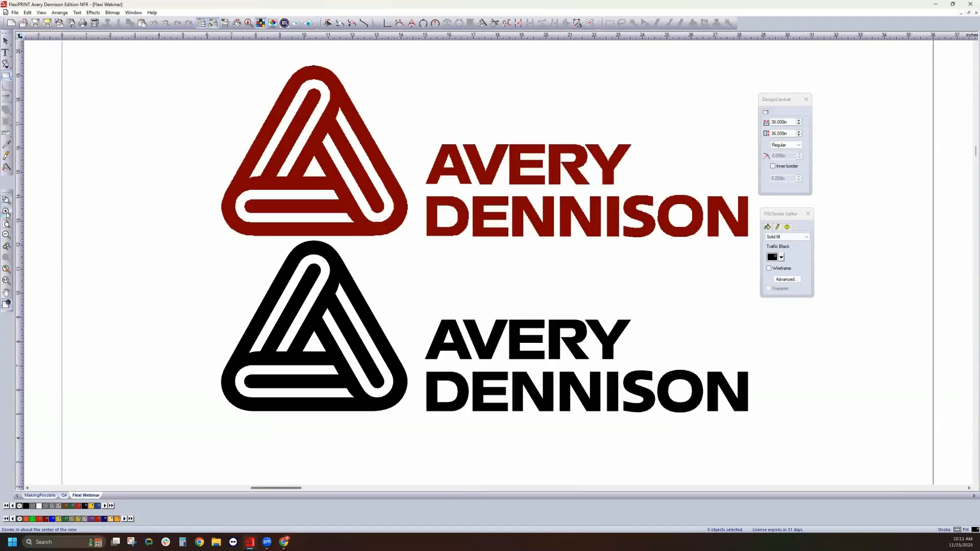
{"action": "left_click", "coordinate": [6, 235]}
{"action": "left_click", "coordinate": [6, 204]}
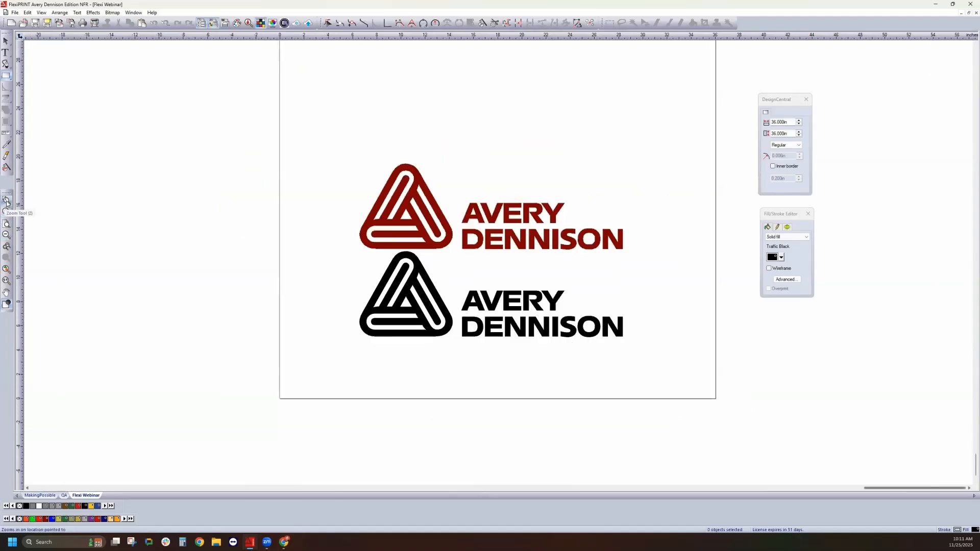
{"action": "left_click_drag", "start_coordinate": [337, 166], "coordinate": [661, 371]}
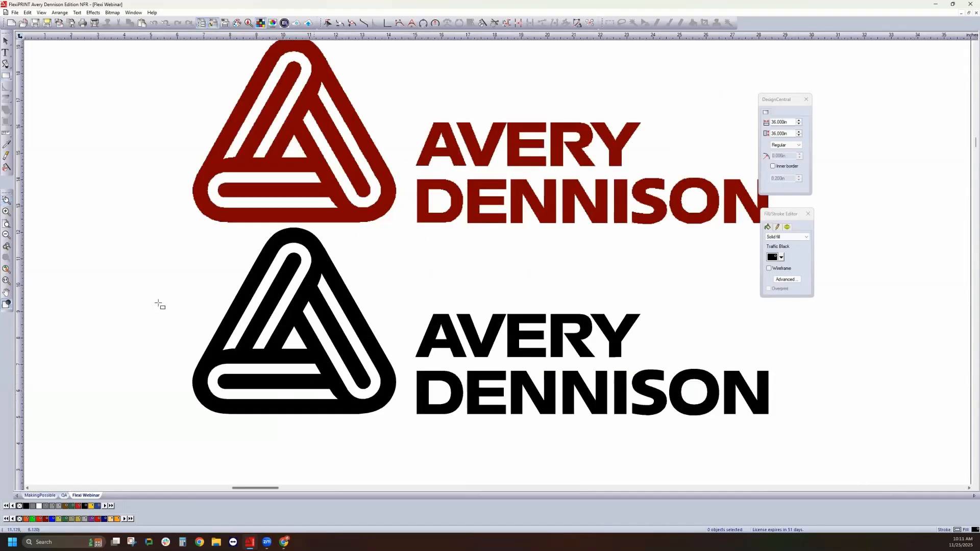
{"action": "left_click", "coordinate": [6, 235]}
{"action": "left_click", "coordinate": [6, 235]}
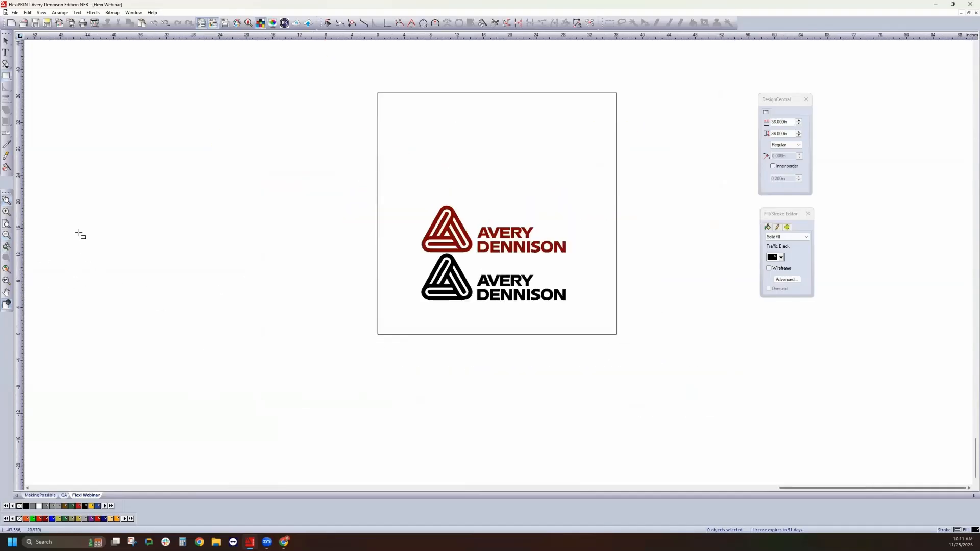
{"action": "left_click", "coordinate": [7, 270]}
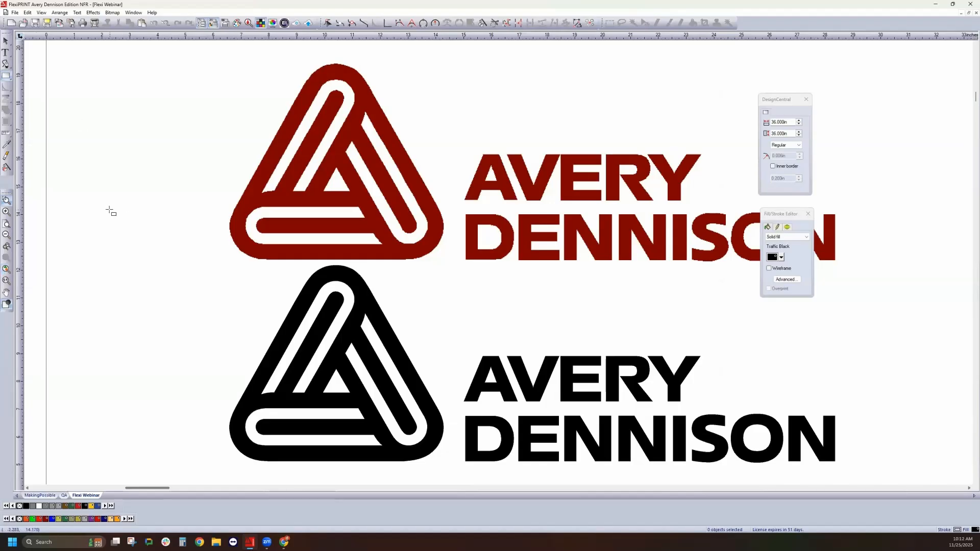
{"action": "left_click", "coordinate": [7, 235]}
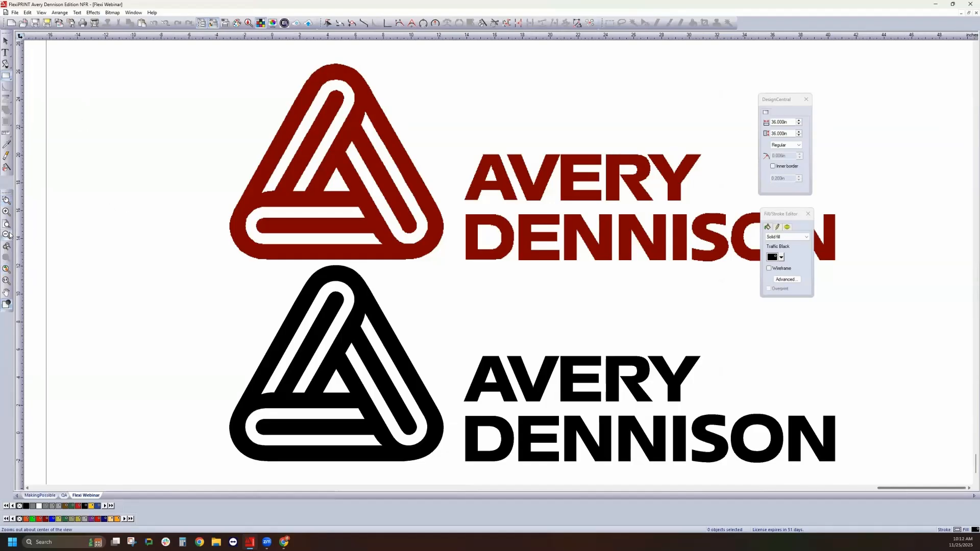
{"action": "left_click", "coordinate": [8, 235]}
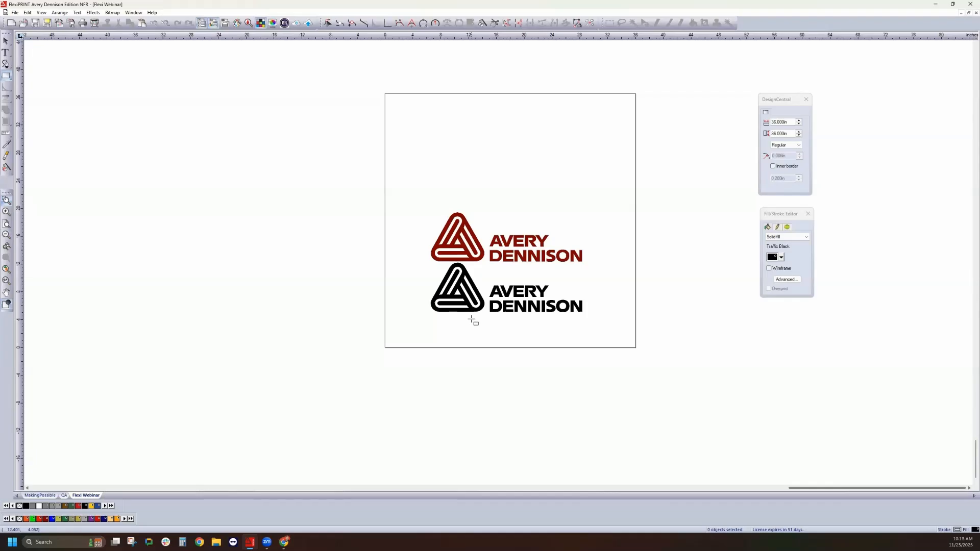
Step: Examine the edge quality of the red logo's triangle emblem up close beside the black one
{"action": "left_click", "coordinate": [6, 199]}
{"action": "left_click_drag", "start_coordinate": [421, 235], "coordinate": [483, 281]}
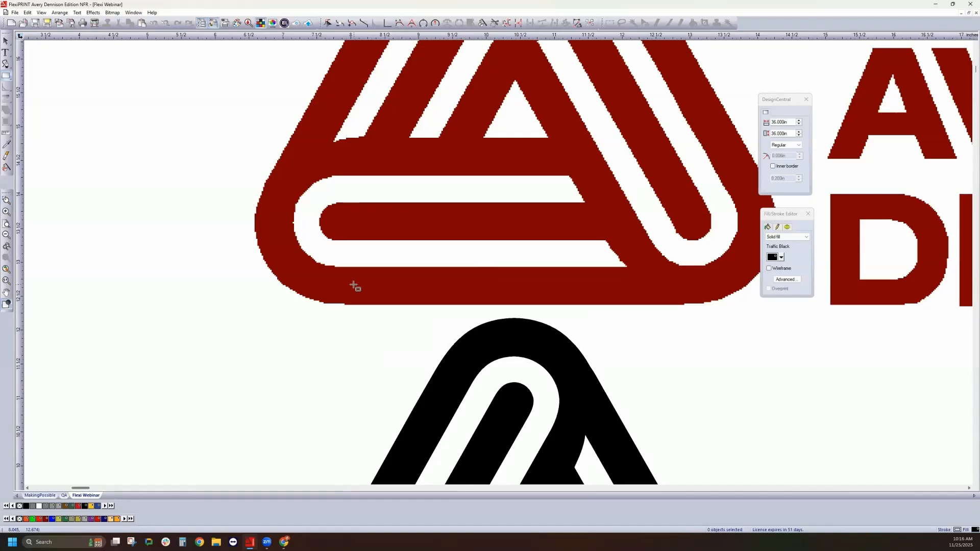
{"action": "left_click", "coordinate": [9, 238]}
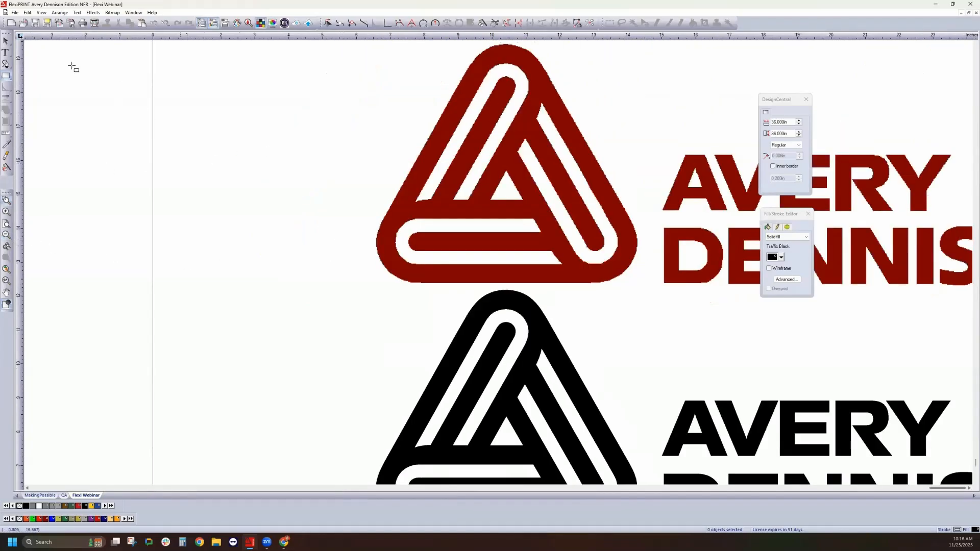
Step: Select the red logo with the Select tool, inspect its bitmap resolution details, and compare its edges with the black logo
{"action": "left_click", "coordinate": [6, 41]}
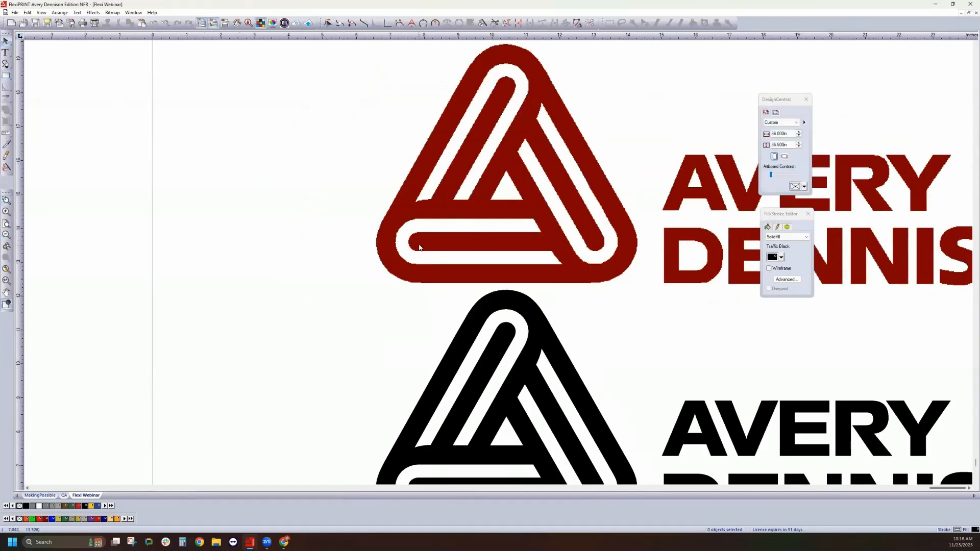
{"action": "left_click", "coordinate": [534, 255]}
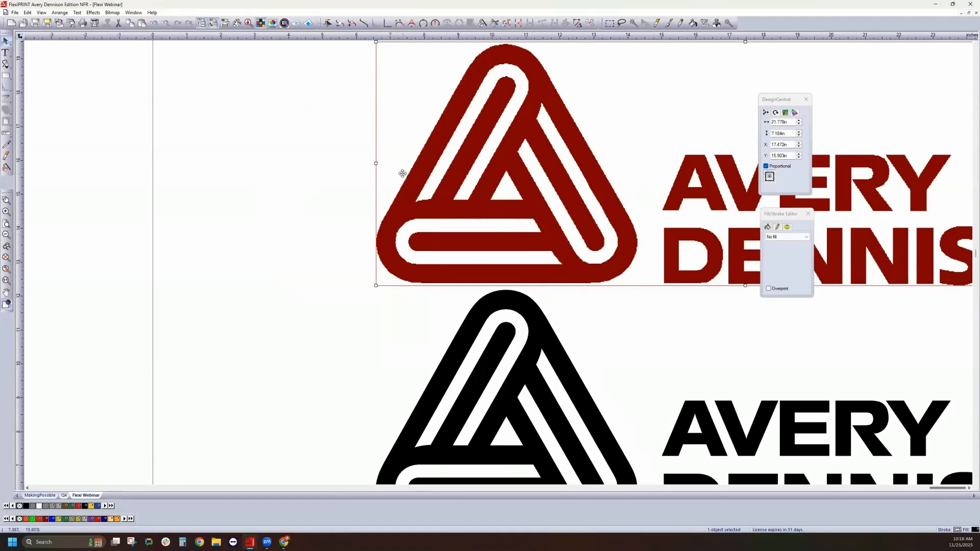
{"action": "scroll", "coordinate": [402, 173], "scroll_direction": "up", "scroll_amount": 2}
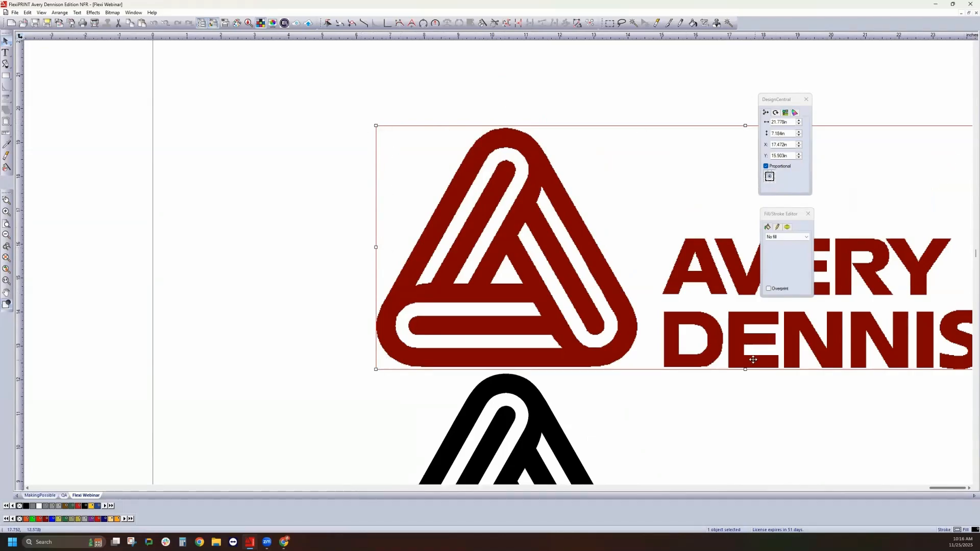
{"action": "left_click", "coordinate": [783, 101]}
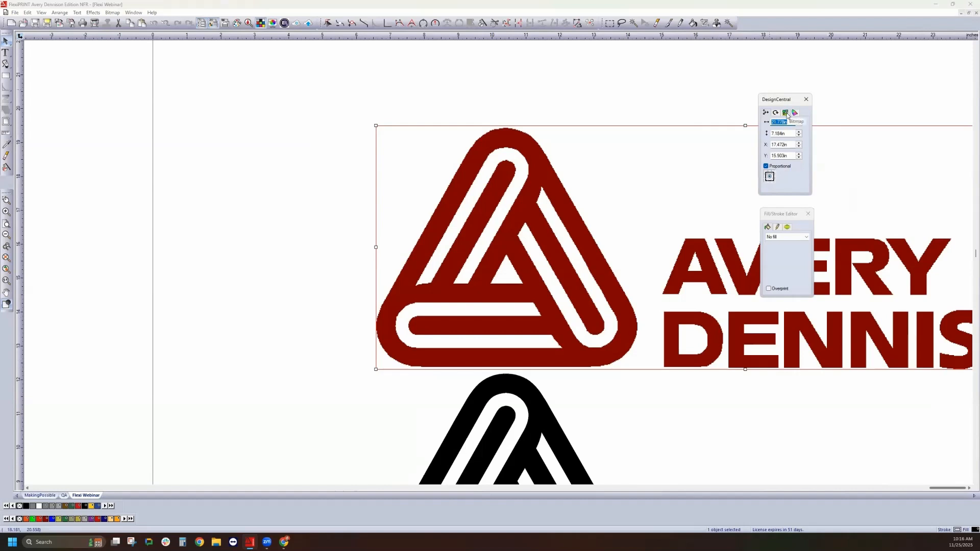
{"action": "left_click", "coordinate": [785, 113]}
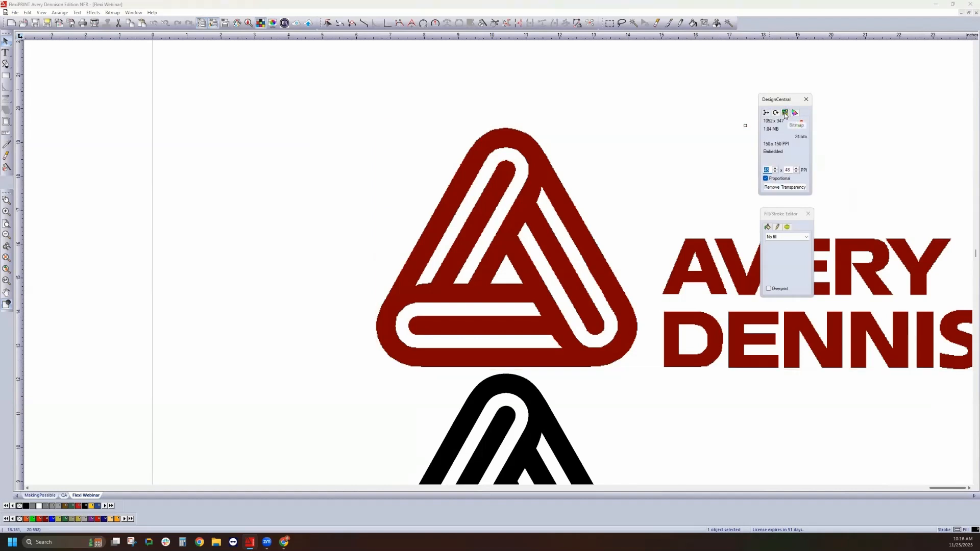
{"action": "scroll", "coordinate": [523, 188], "scroll_direction": "down", "scroll_amount": 5}
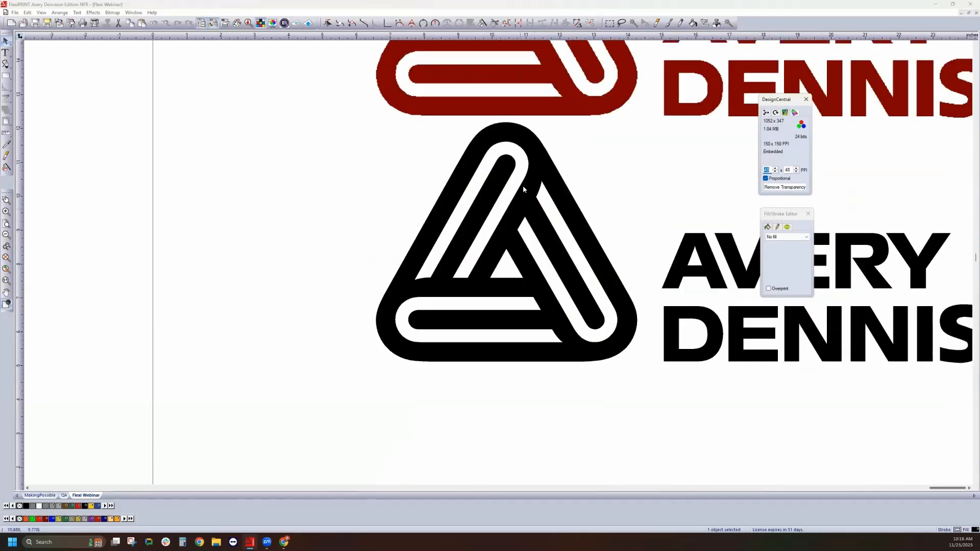
{"action": "scroll", "coordinate": [523, 189], "scroll_direction": "up", "scroll_amount": 7}
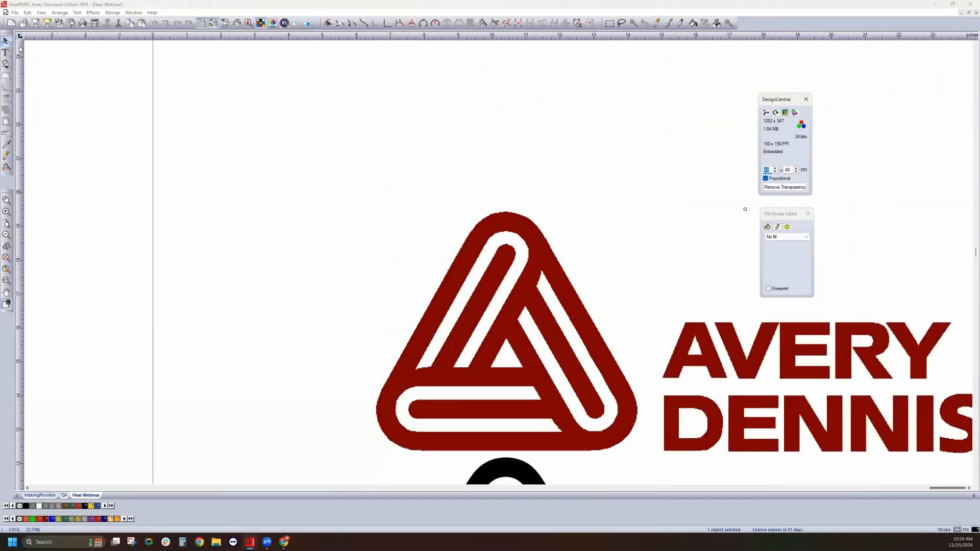
Step: Select the black logo beneath the red one and ungroup all of its nested groups
{"action": "left_click", "coordinate": [102, 83]}
{"action": "left_click", "coordinate": [464, 281]}
{"action": "scroll", "coordinate": [502, 278], "scroll_direction": "down", "scroll_amount": 2}
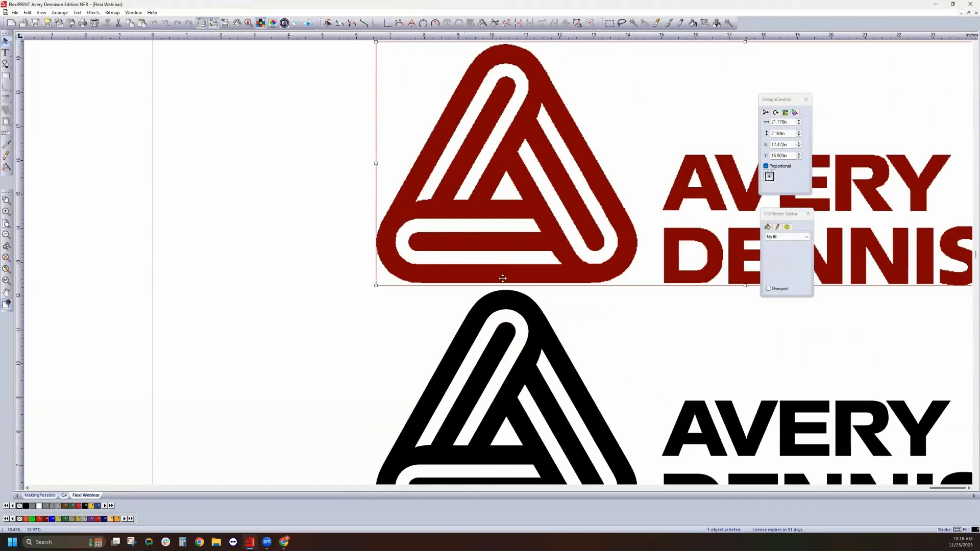
{"action": "left_click", "coordinate": [495, 310]}
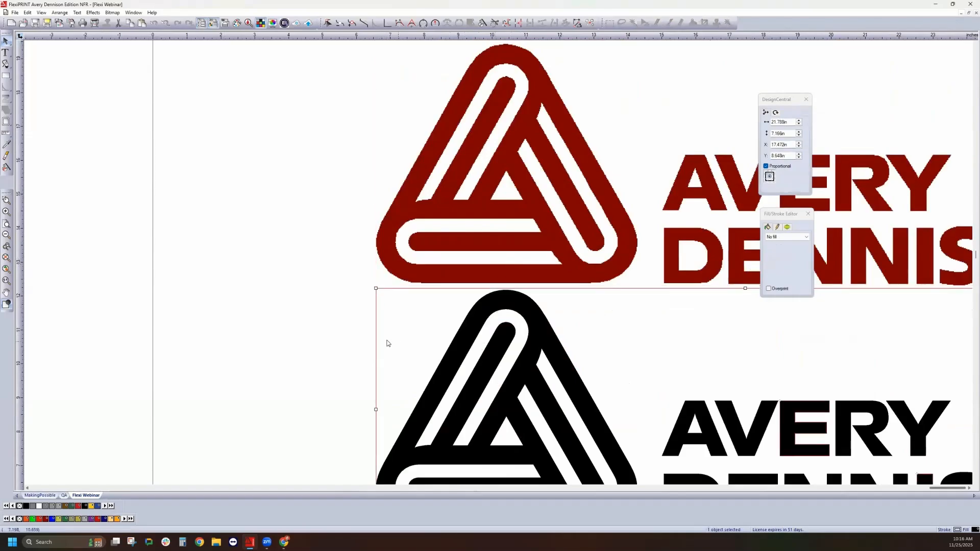
{"action": "scroll", "coordinate": [389, 343], "scroll_direction": "down", "scroll_amount": 2}
{"action": "right_click", "coordinate": [677, 287]}
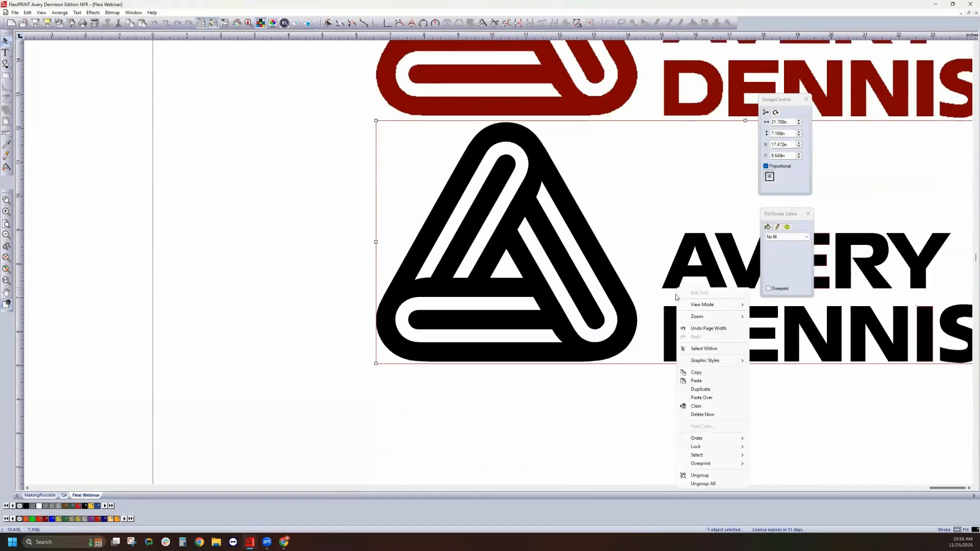
{"action": "left_click", "coordinate": [703, 484]}
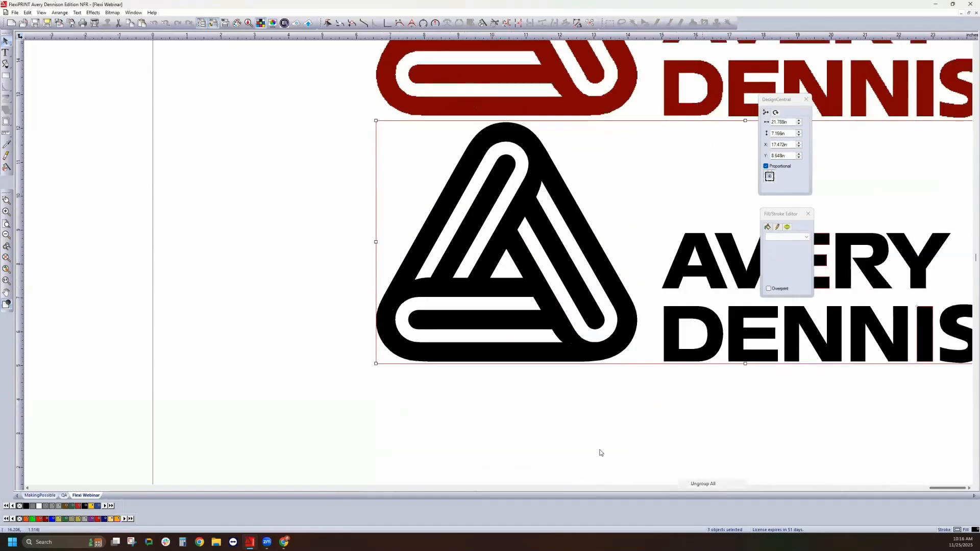
Step: Check the whole black logo to see whether its parts can be selected individually after ungrouping
{"action": "left_click", "coordinate": [565, 302]}
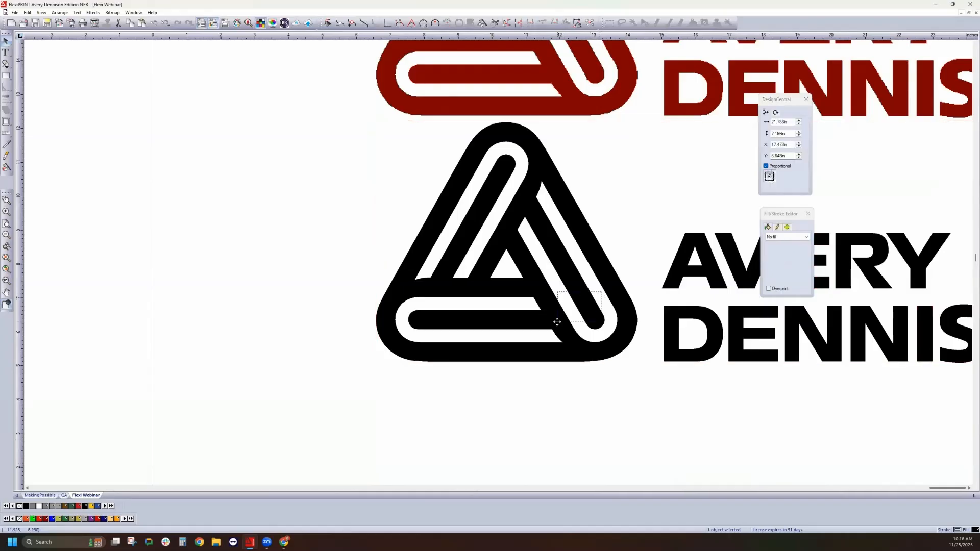
{"action": "left_click", "coordinate": [7, 235]}
{"action": "left_click", "coordinate": [432, 375]}
{"action": "left_click_drag", "start_coordinate": [863, 360], "coordinate": [339, 189]}
{"action": "key", "text": "ctrl+g"}
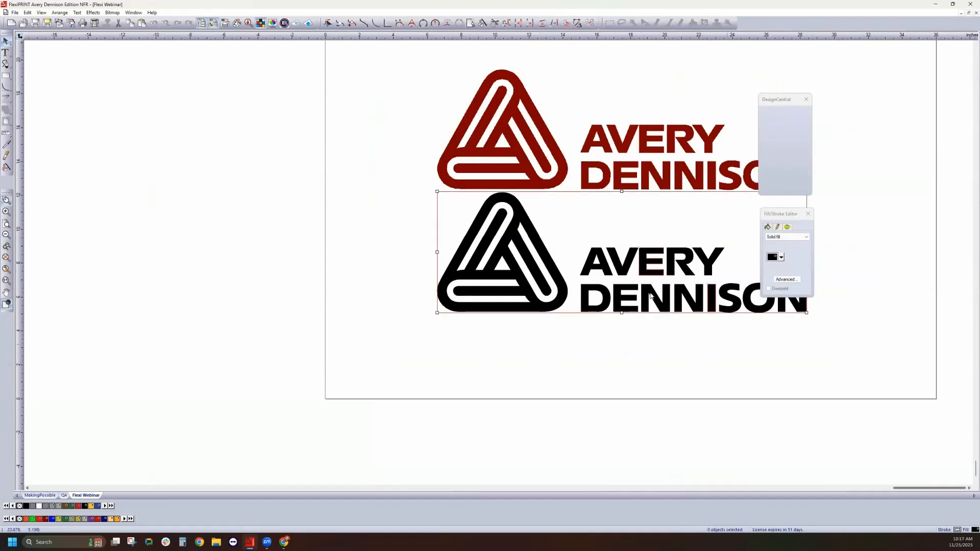
{"action": "right_click", "coordinate": [536, 285]}
{"action": "left_click", "coordinate": [443, 356]}
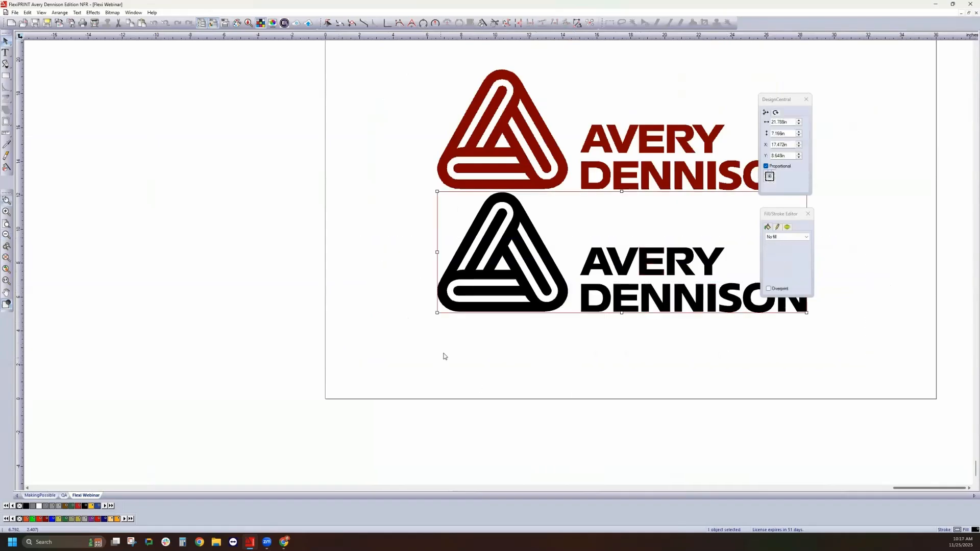
Step: Unmask the black logo to release its outlines from the black rectangle, and clear the selection
{"action": "left_click", "coordinate": [469, 297]}
{"action": "right_click", "coordinate": [535, 305]}
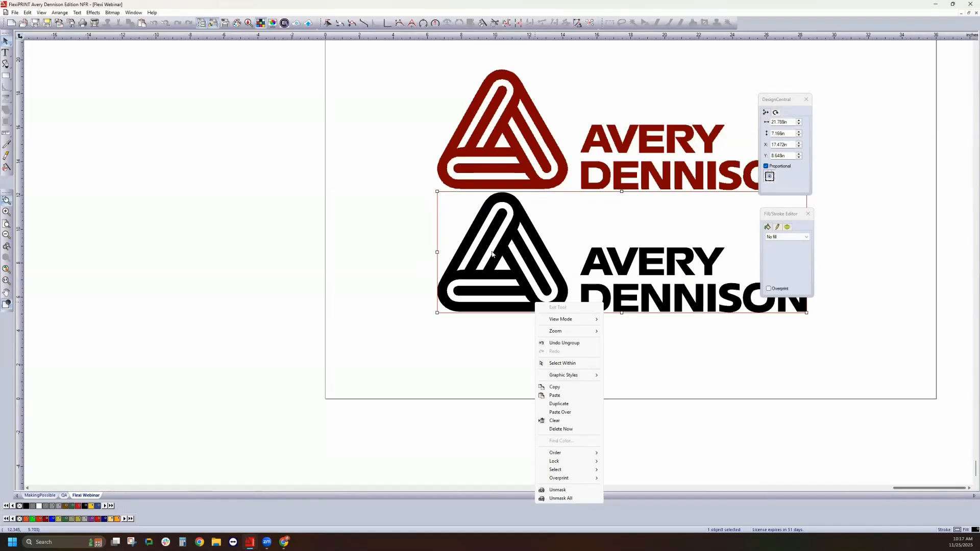
{"action": "left_click", "coordinate": [469, 304]}
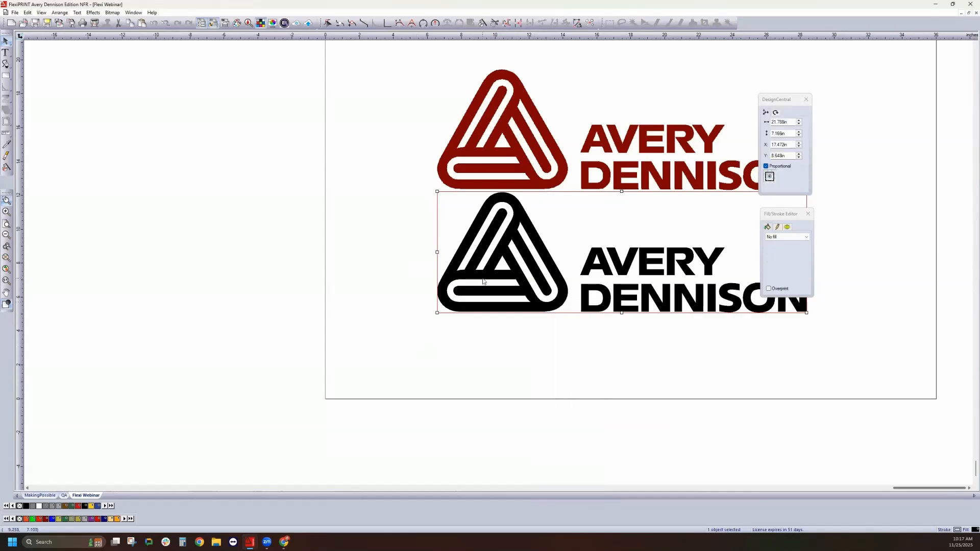
{"action": "right_click", "coordinate": [483, 280]}
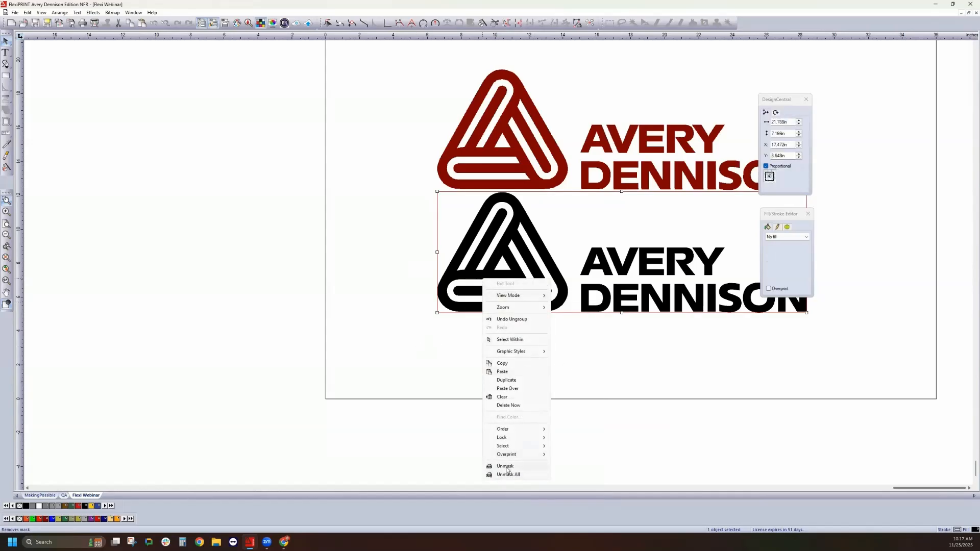
{"action": "left_click", "coordinate": [506, 466]}
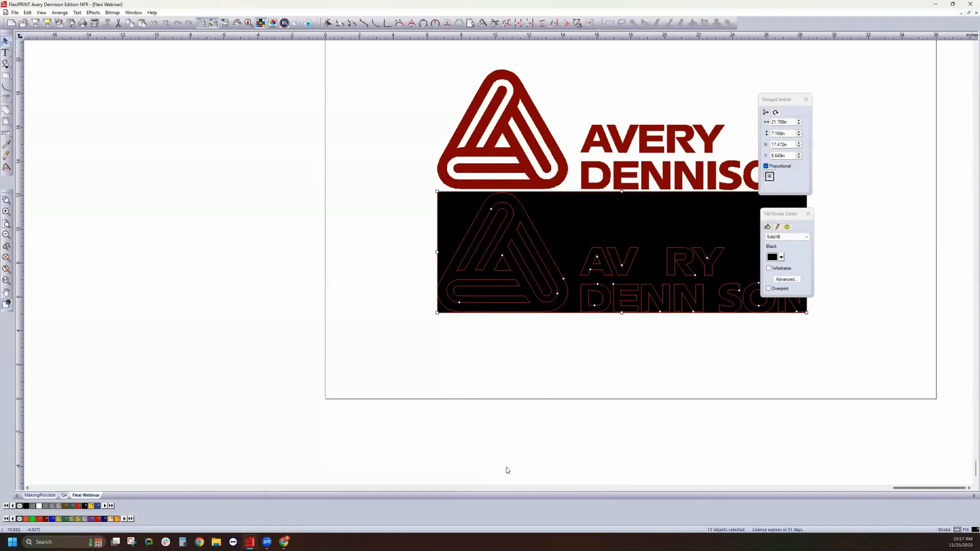
{"action": "left_click", "coordinate": [587, 371]}
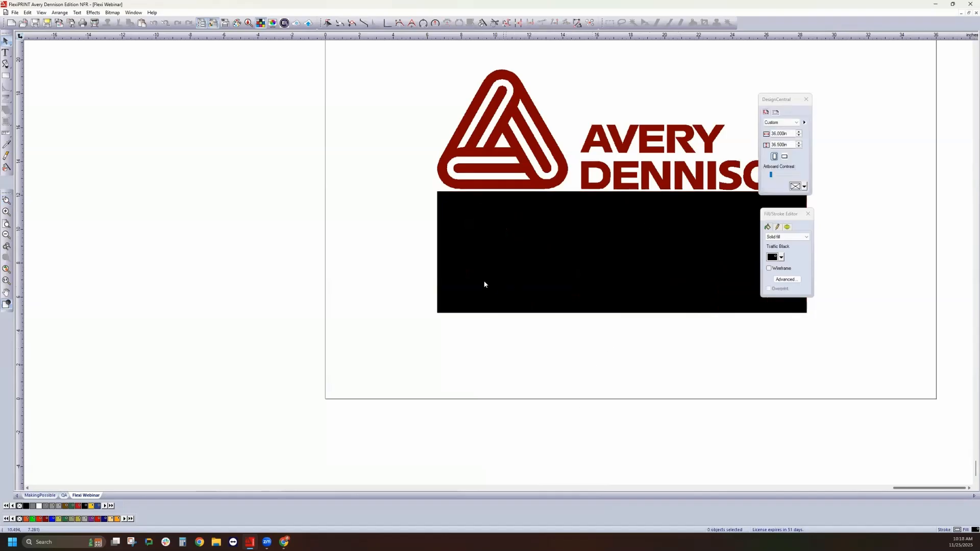
Step: Move the black background rectangle off the logo, beside the artboard, and delete it
{"action": "left_click", "coordinate": [453, 214]}
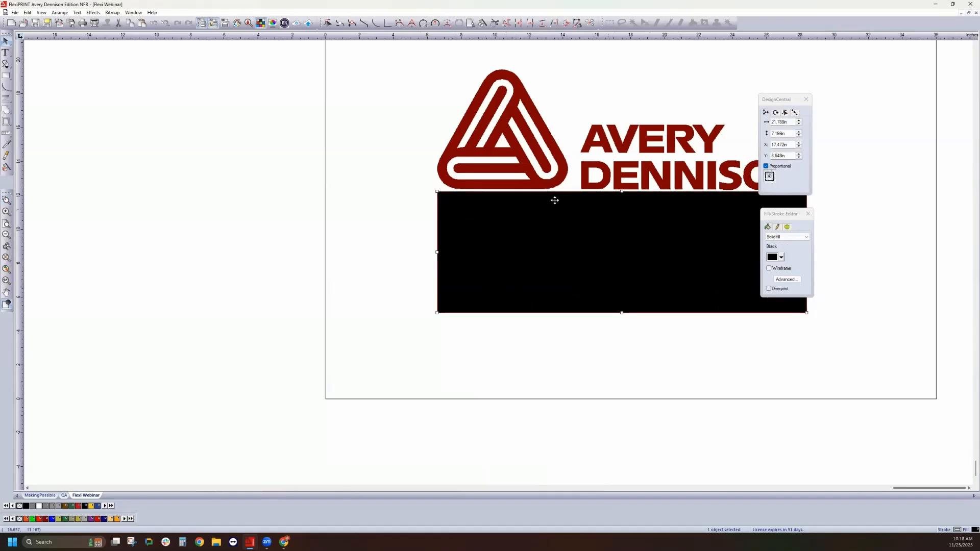
{"action": "left_click_drag", "start_coordinate": [492, 225], "coordinate": [228, 273]}
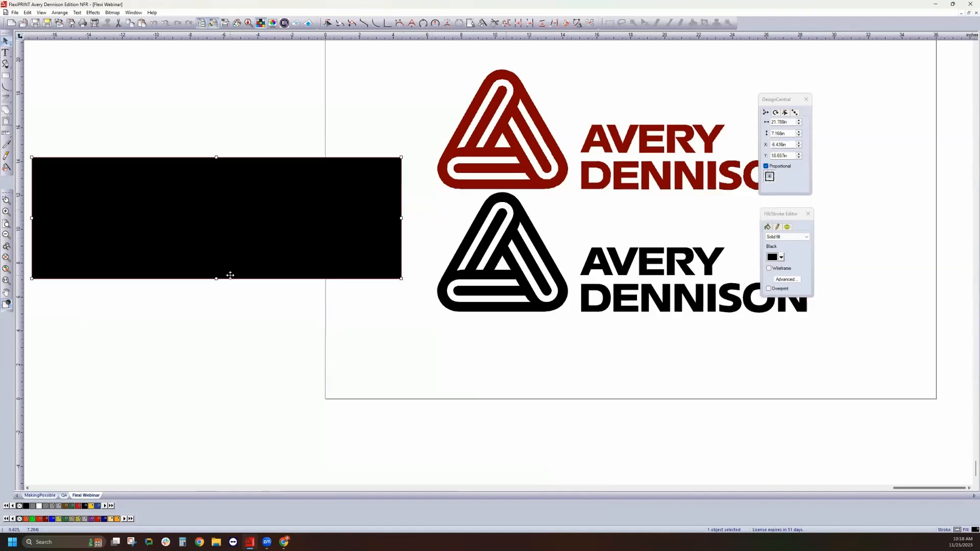
{"action": "key", "text": "Delete"}
Step: Select the released black logo parts, add the red logo to the selection, and delete both logos from the artboard
{"action": "left_click_drag", "start_coordinate": [422, 242], "coordinate": [649, 302]}
{"action": "left_click_drag", "start_coordinate": [837, 325], "coordinate": [407, 196]}
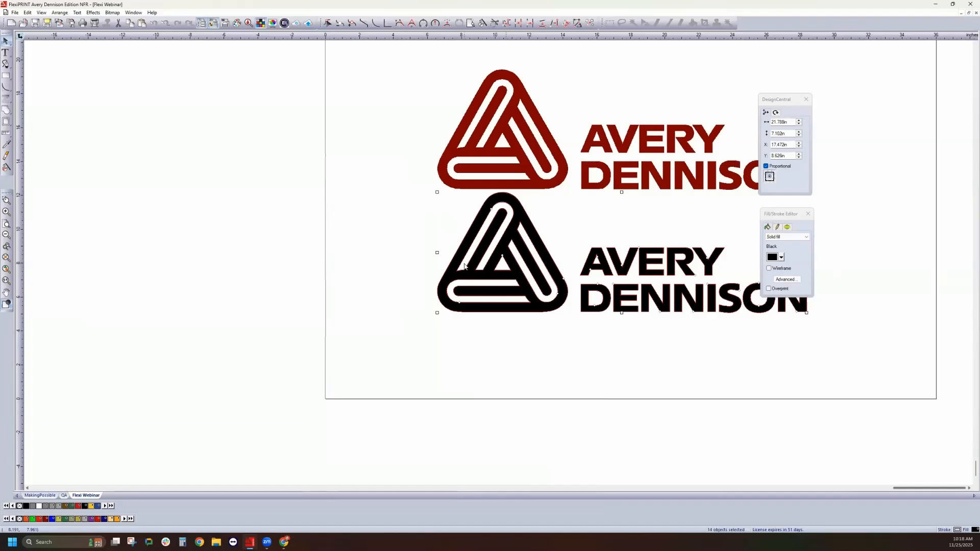
{"action": "left_click", "coordinate": [545, 147]}
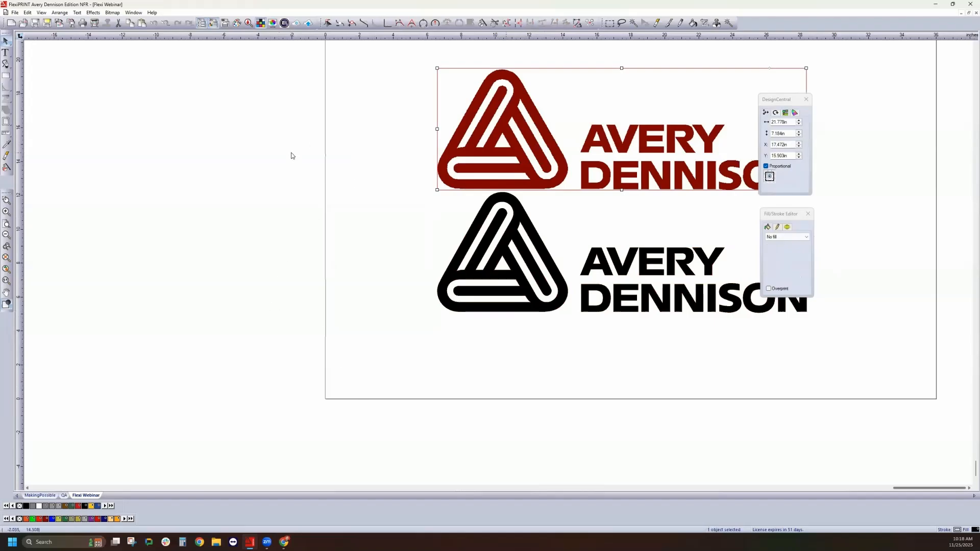
{"action": "left_click_drag", "start_coordinate": [374, 76], "coordinate": [863, 356]}
{"action": "key", "text": "Delete"}
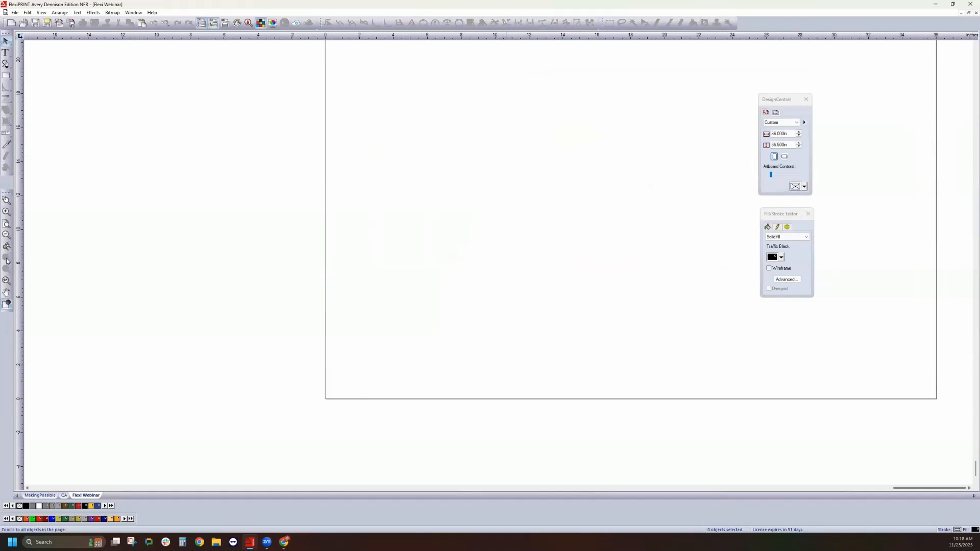
Step: Import the PDF file TXDOT-shsd-2012-complete_060512 from the Webinar folder
{"action": "left_click", "coordinate": [6, 235]}
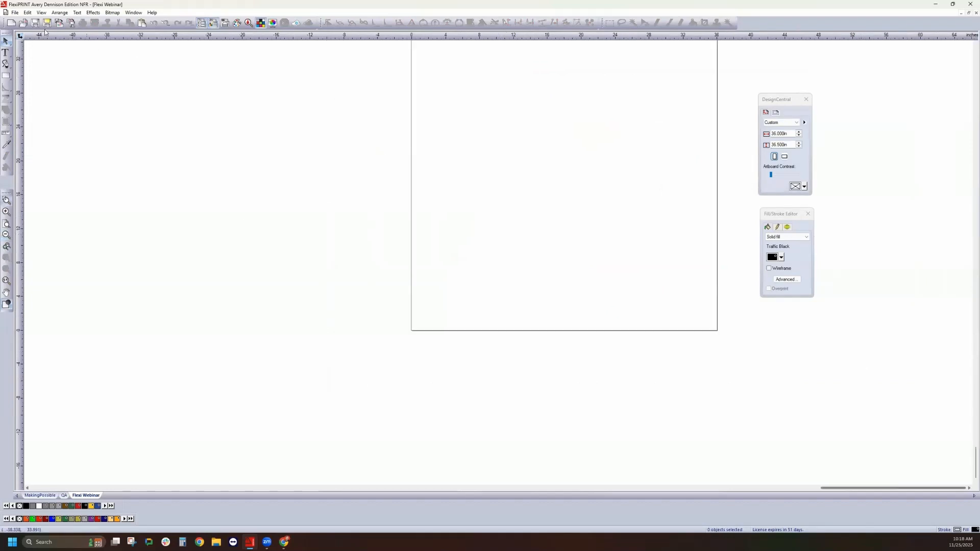
{"action": "left_click", "coordinate": [15, 12]}
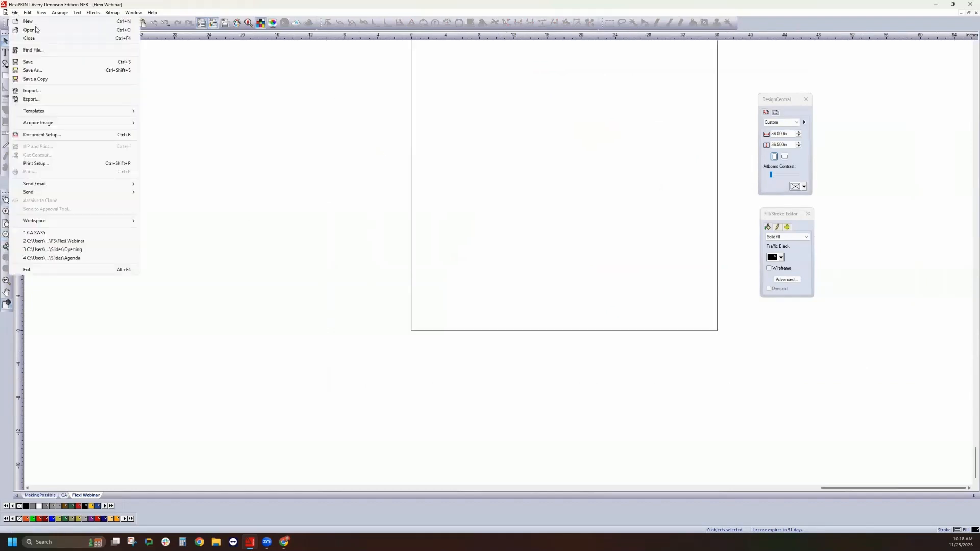
{"action": "left_click", "coordinate": [31, 90]}
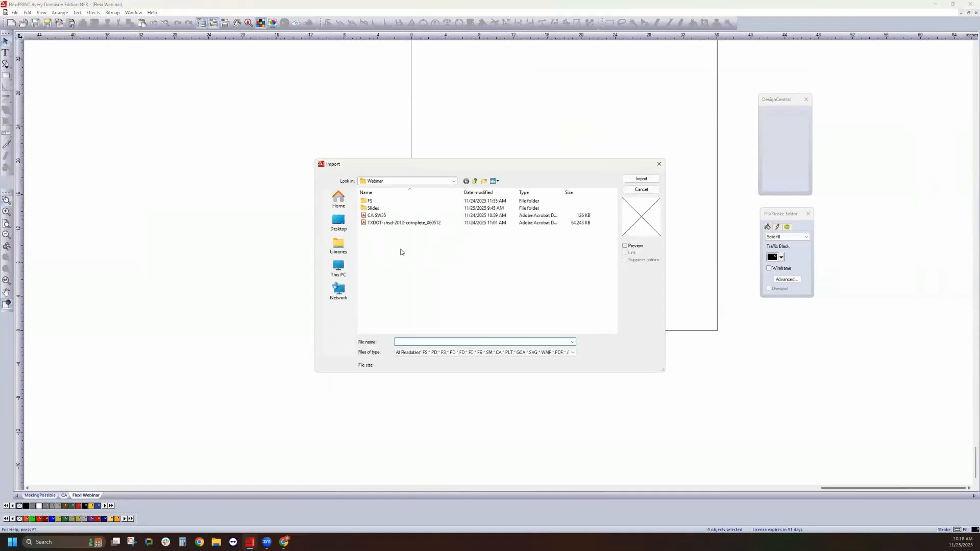
{"action": "left_click", "coordinate": [383, 223]}
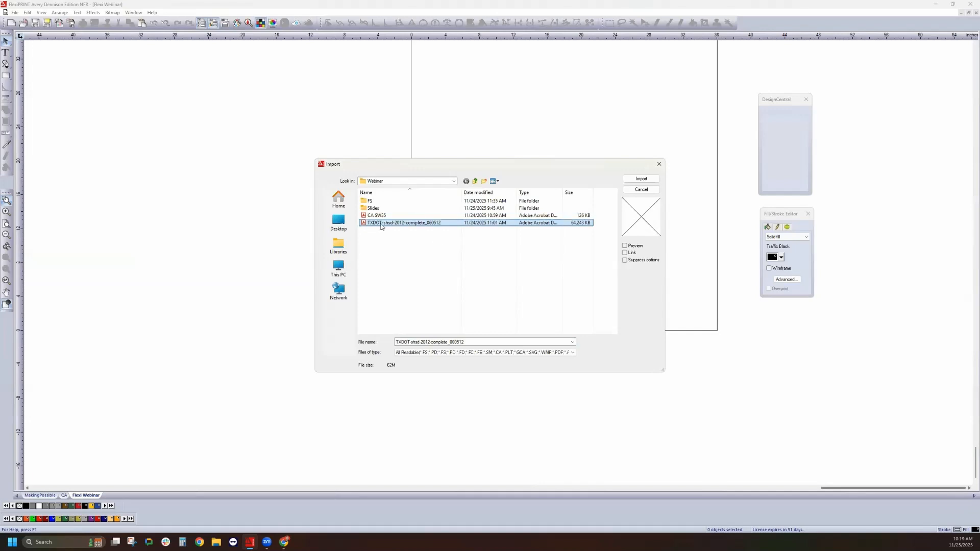
{"action": "left_click", "coordinate": [628, 181]}
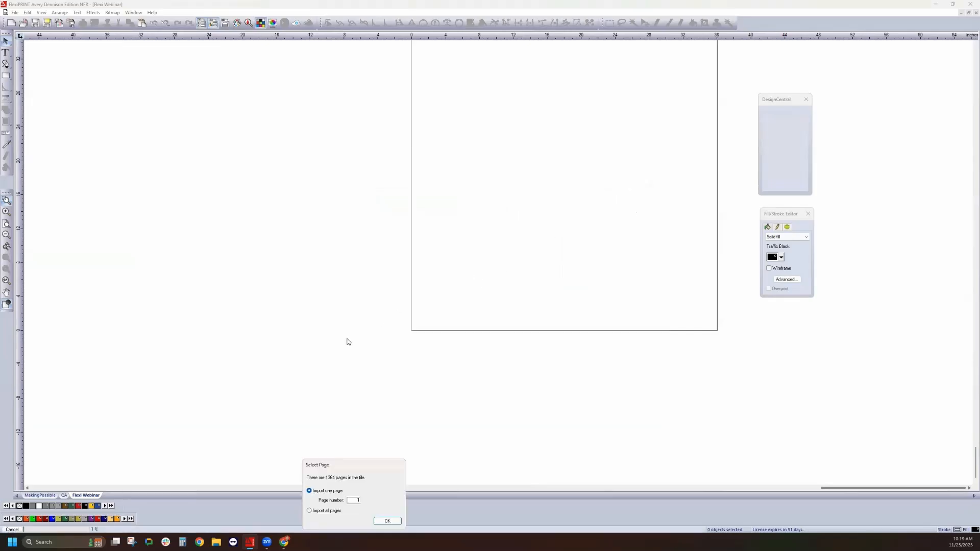
Step: Import only one page of the PDF, page number 250
{"action": "left_click_drag", "start_coordinate": [335, 465], "coordinate": [442, 181]}
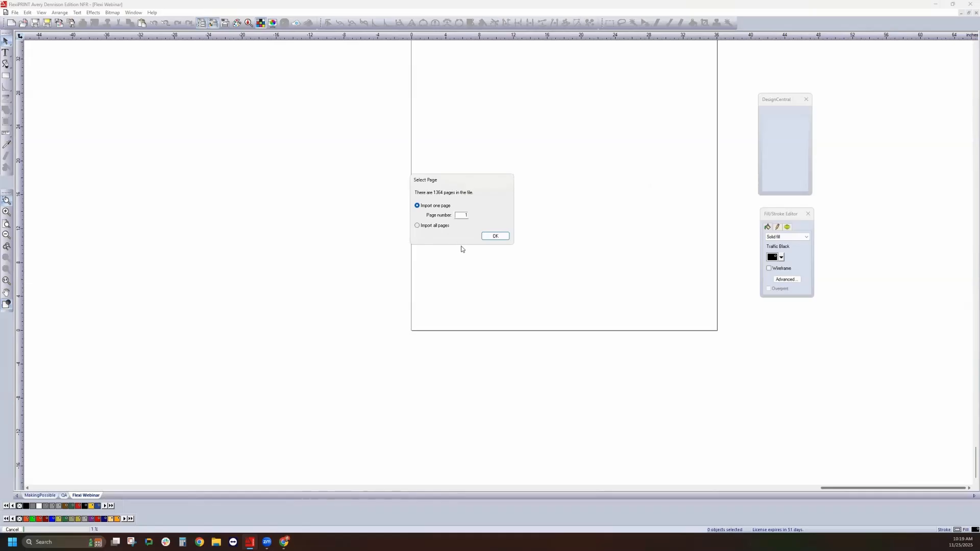
{"action": "double_click", "coordinate": [465, 215]}
{"action": "type", "text": "250"}
{"action": "left_click", "coordinate": [495, 237]}
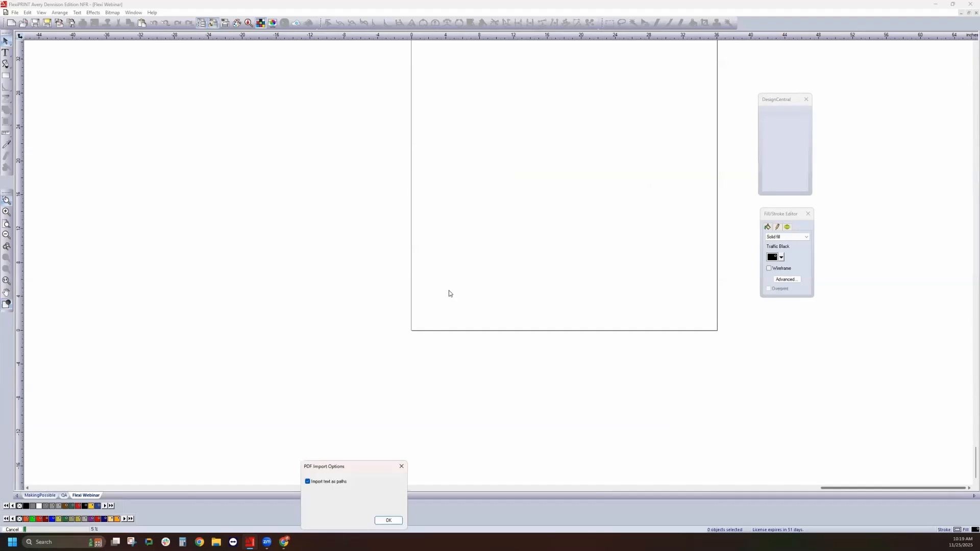
Step: Import the PDF text as paths and place the imported page in the upper-left part of the artboard
{"action": "left_click_drag", "start_coordinate": [336, 465], "coordinate": [382, 138]}
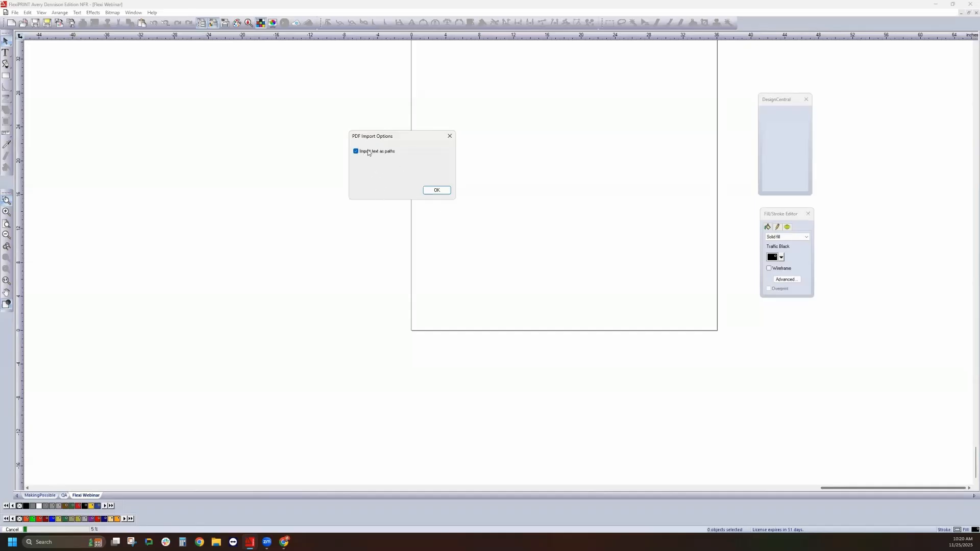
{"action": "left_click", "coordinate": [435, 191]}
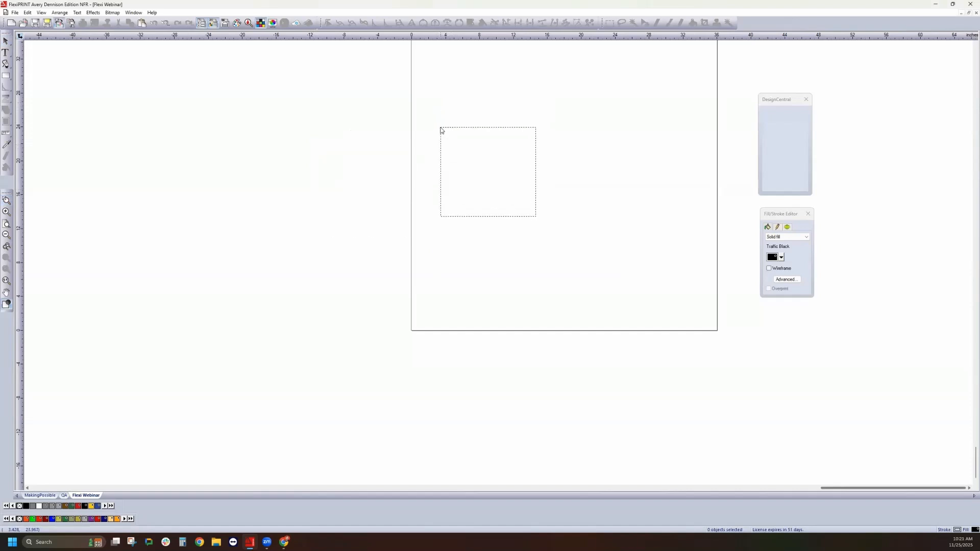
{"action": "left_click", "coordinate": [427, 97]}
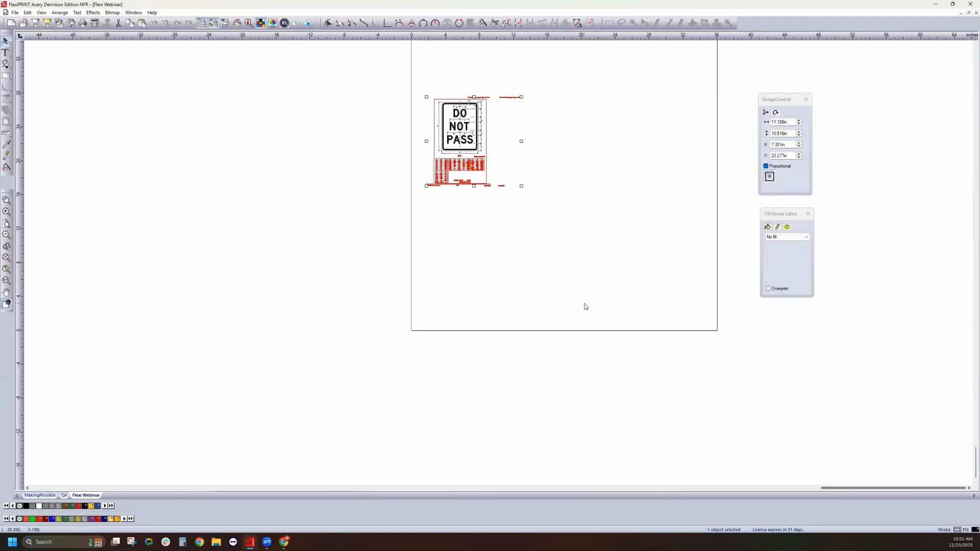
Step: Duplicate the DO NOT PASS sign sheet about 12.7 in to the right of the original
{"action": "scroll", "coordinate": [453, 263], "scroll_direction": "up", "scroll_amount": 2}
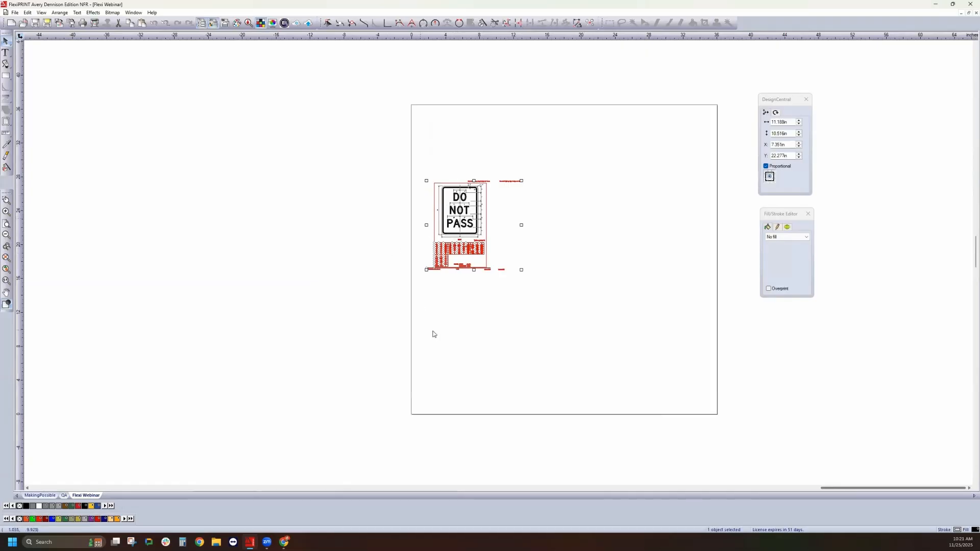
{"action": "left_click", "coordinate": [466, 217]}
{"action": "left_click", "coordinate": [466, 254]}
{"action": "left_click", "coordinate": [137, 205]}
{"action": "left_click", "coordinate": [7, 200]}
{"action": "left_click_drag", "start_coordinate": [415, 177], "coordinate": [516, 279]}
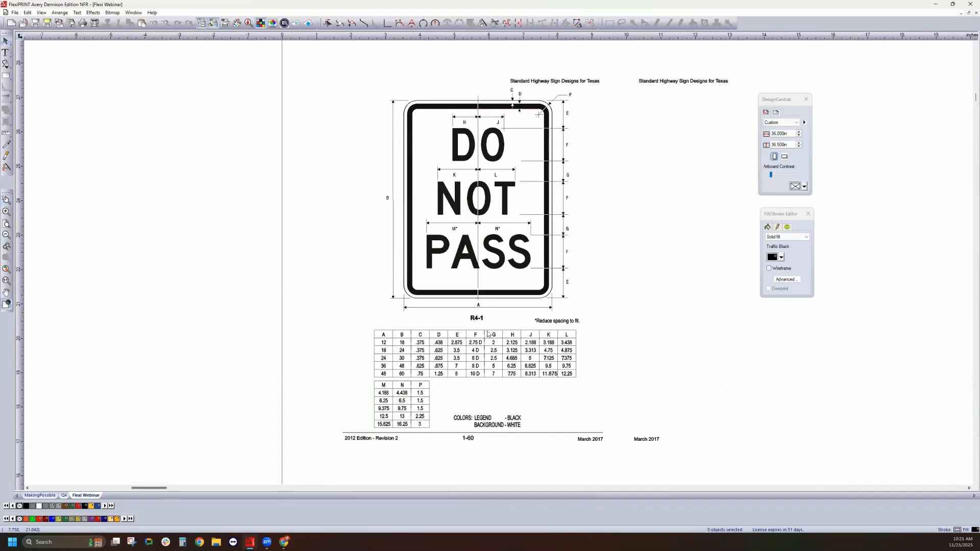
{"action": "left_click", "coordinate": [437, 353]}
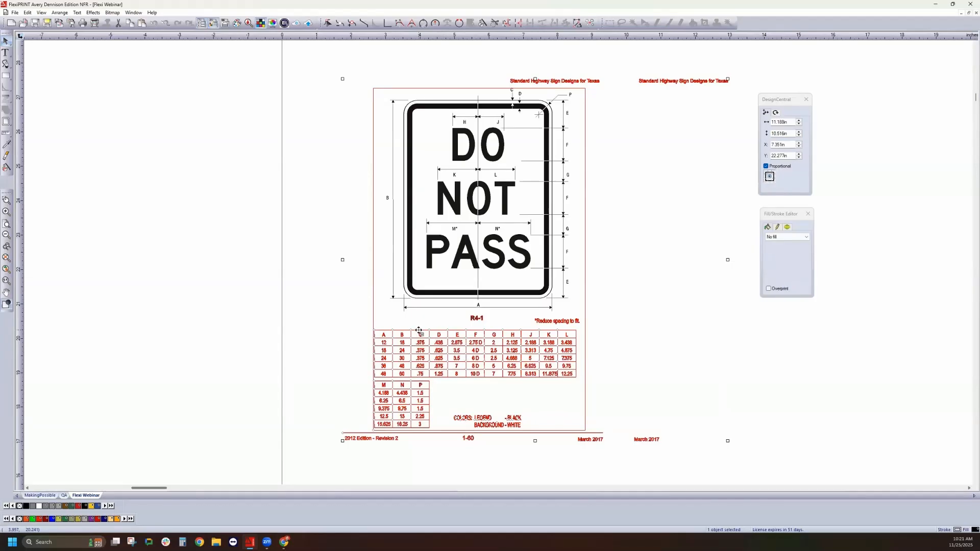
{"action": "mouse_move", "coordinate": [419, 330]}
{"action": "left_mouse_down"}
{"action": "mouse_move", "coordinate": [866, 319]}
{"action": "mouse_move", "coordinate": [854, 334]}
{"action": "left_mouse_up"}
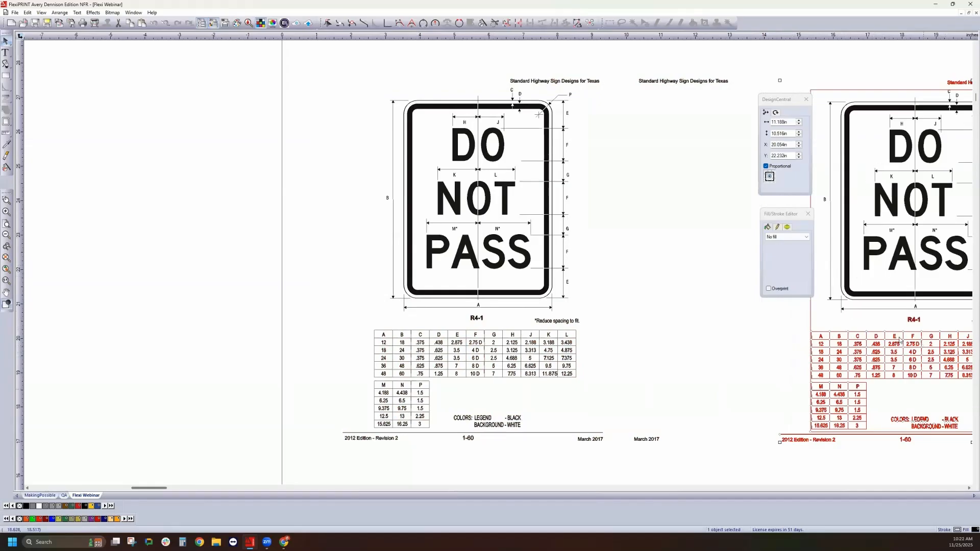
Step: Select the original DO NOT PASS sheet and ungroup all of its objects
{"action": "left_click", "coordinate": [513, 350]}
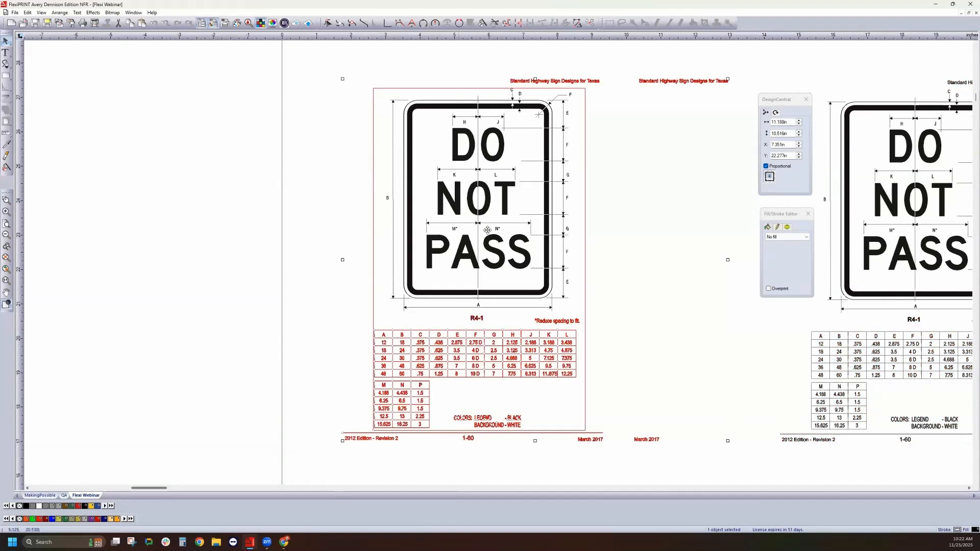
{"action": "left_click", "coordinate": [326, 364]}
{"action": "left_click", "coordinate": [399, 396]}
{"action": "right_click", "coordinate": [399, 396]}
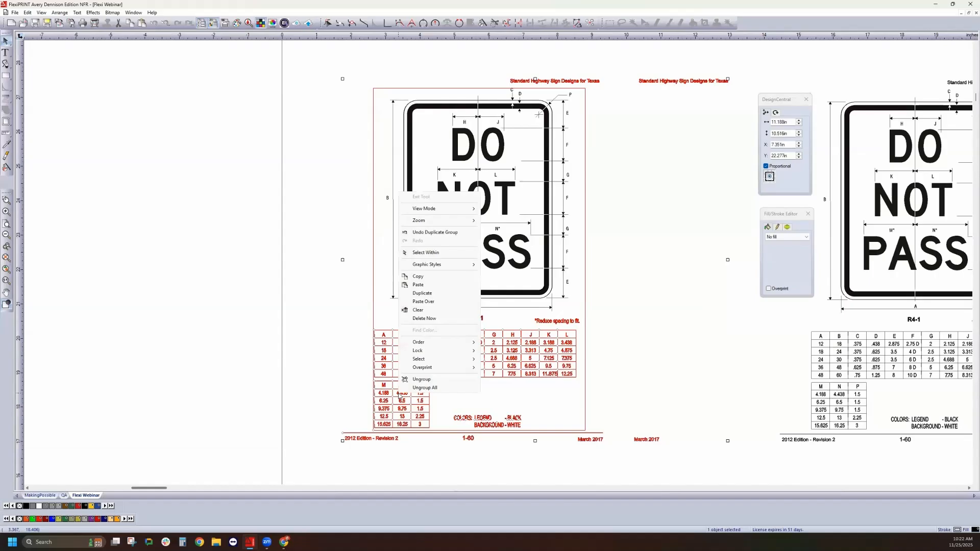
{"action": "left_click", "coordinate": [427, 389]}
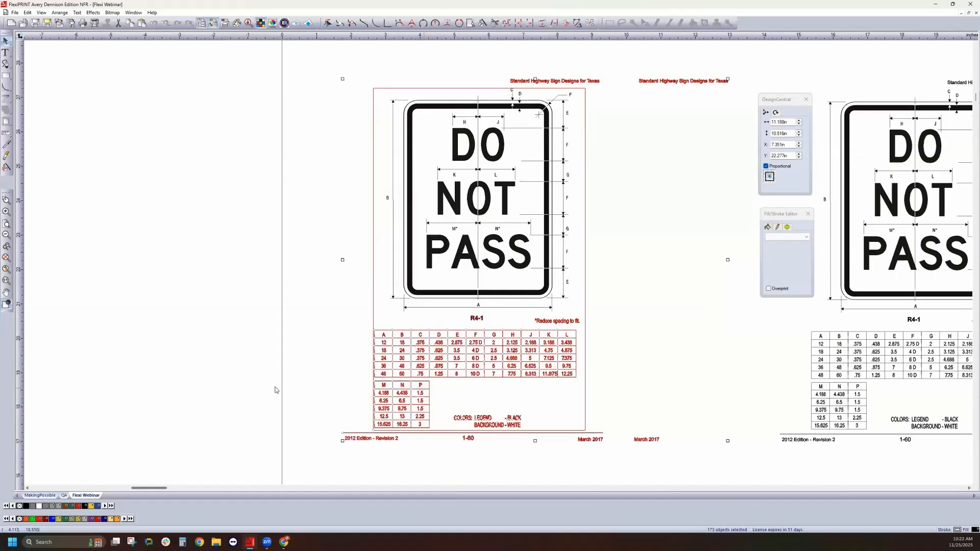
Step: Move the column C value in the 24 by 30 row of the dimension table onto column D one row below
{"action": "left_click", "coordinate": [351, 346]}
{"action": "left_click", "coordinate": [401, 343]}
{"action": "left_click", "coordinate": [420, 342]}
{"action": "left_click", "coordinate": [420, 350]}
{"action": "left_click_drag", "start_coordinate": [420, 358], "coordinate": [441, 365]}
{"action": "left_click", "coordinate": [456, 401]}
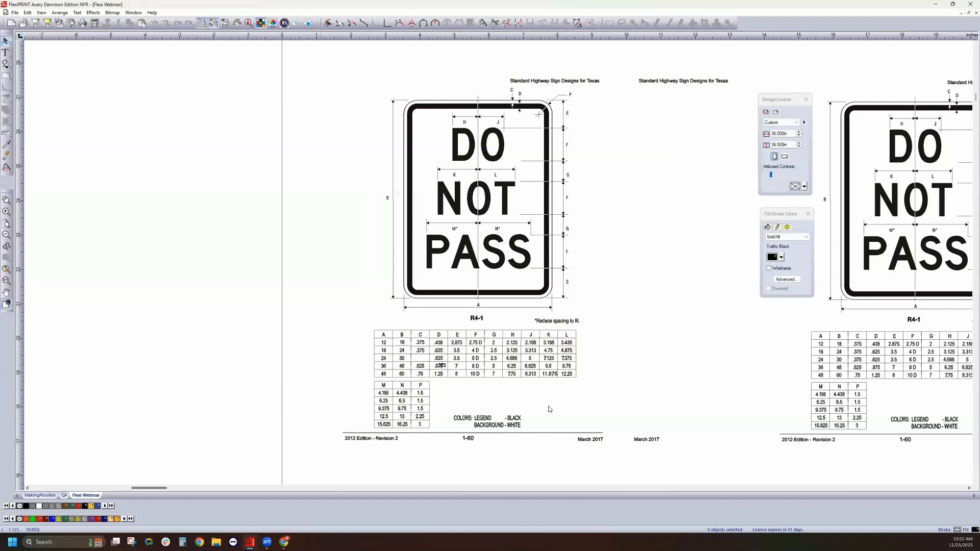
Step: Delete the dimension tables, notes and footer below the original sign, along with the two header lines above it
{"action": "left_click_drag", "start_coordinate": [674, 456], "coordinate": [321, 320]}
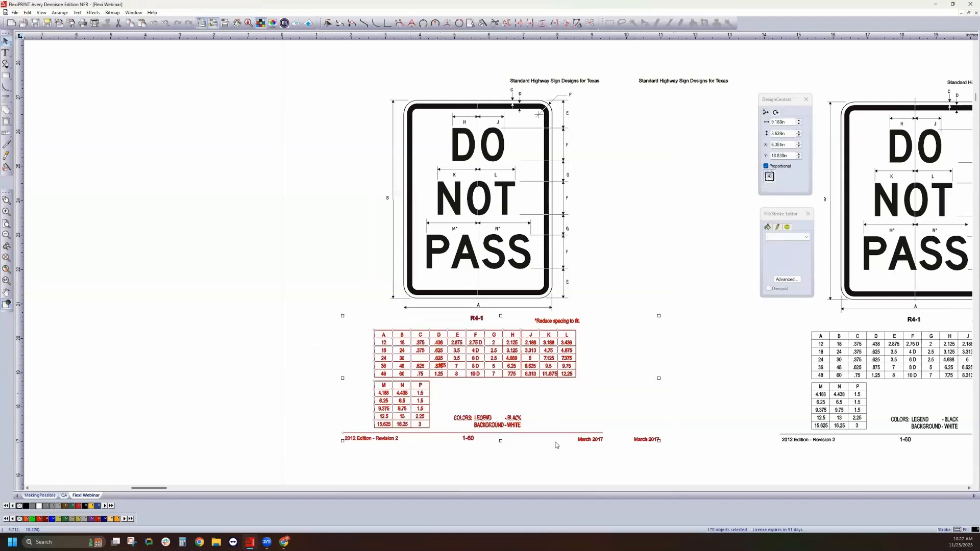
{"action": "left_click", "coordinate": [666, 465]}
{"action": "left_click_drag", "start_coordinate": [677, 461], "coordinate": [281, 315]}
{"action": "key", "text": "Delete"}
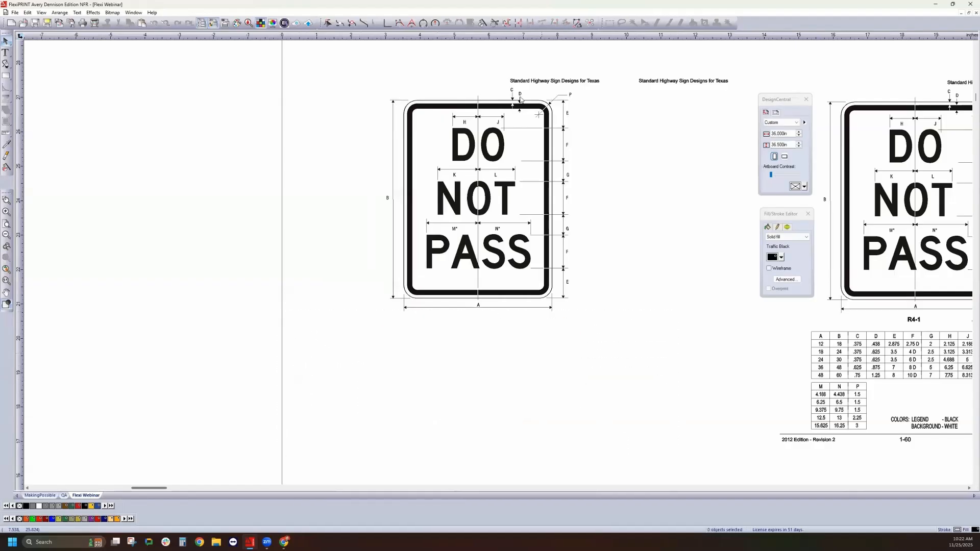
{"action": "left_click_drag", "start_coordinate": [500, 66], "coordinate": [740, 87]}
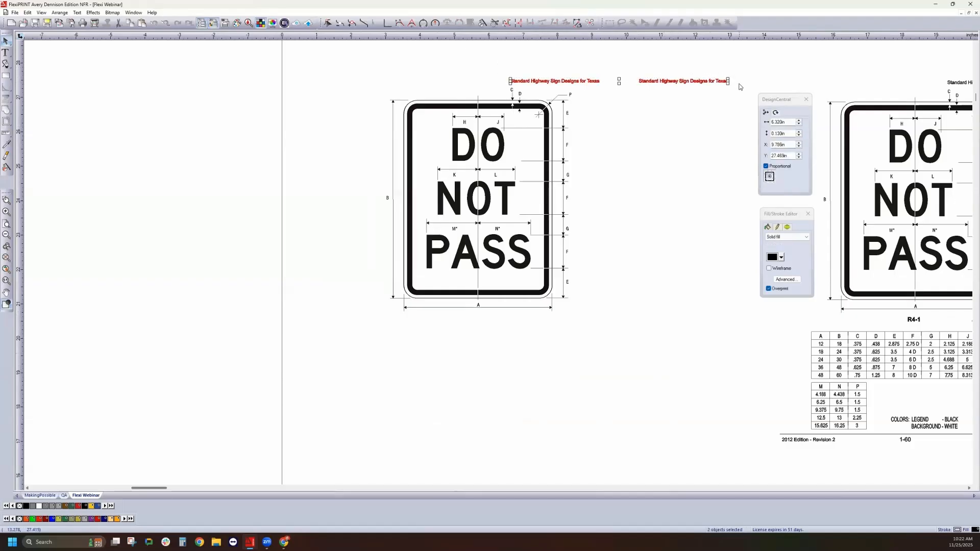
{"action": "key", "text": "Delete"}
Step: Unmask all of the original sign's artwork, move the black mask rectangle off the sign and delete it
{"action": "left_click", "coordinate": [475, 211]}
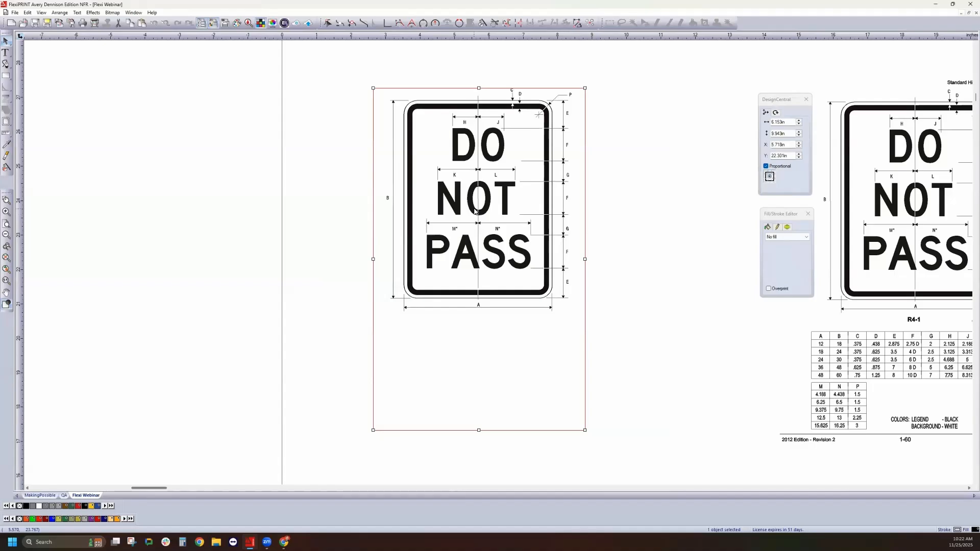
{"action": "right_click", "coordinate": [474, 210]}
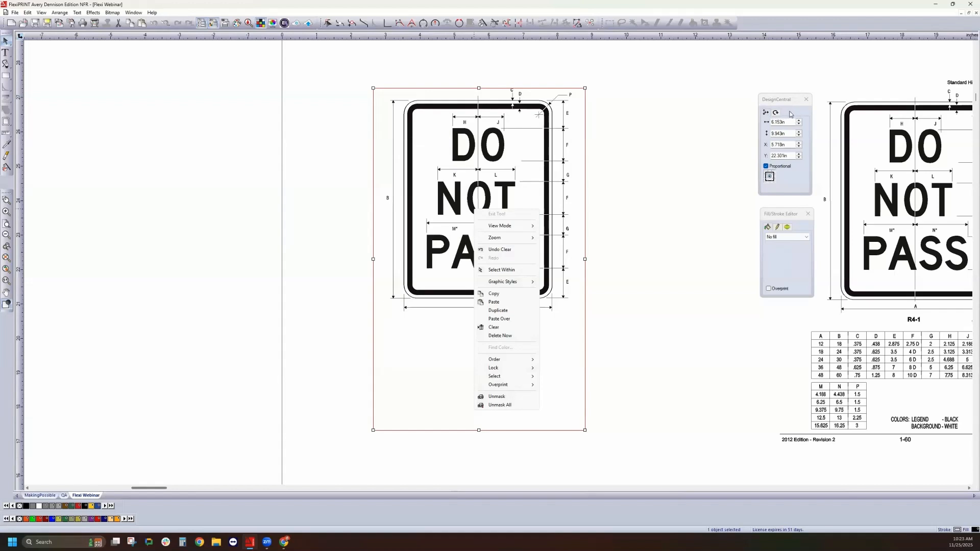
{"action": "left_click", "coordinate": [495, 406]}
{"action": "left_click", "coordinate": [573, 201]}
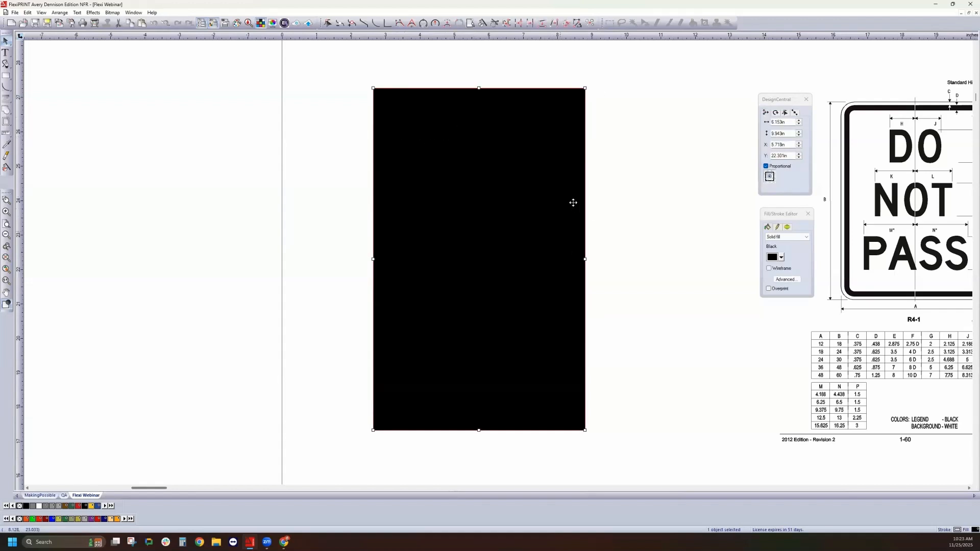
{"action": "left_click_drag", "start_coordinate": [477, 191], "coordinate": [336, 181]}
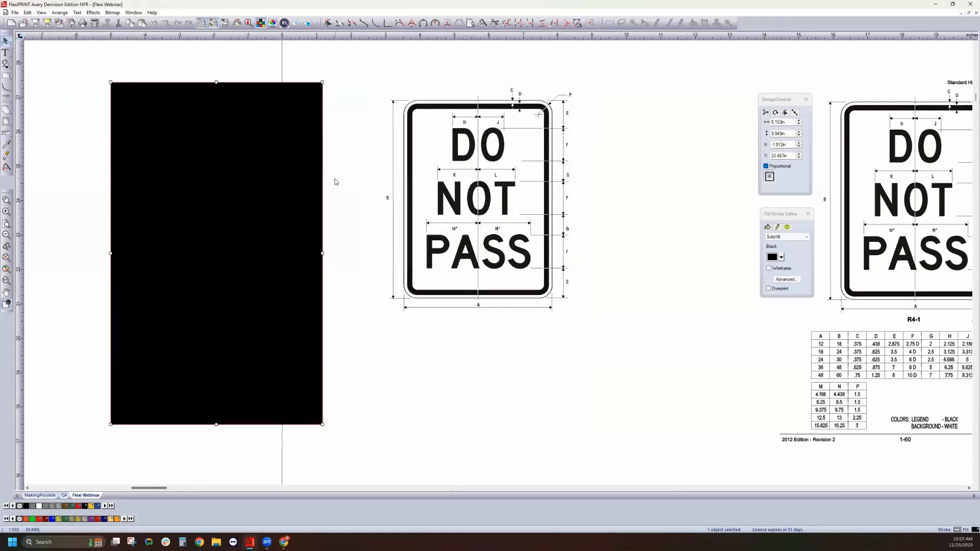
{"action": "key", "text": "Delete"}
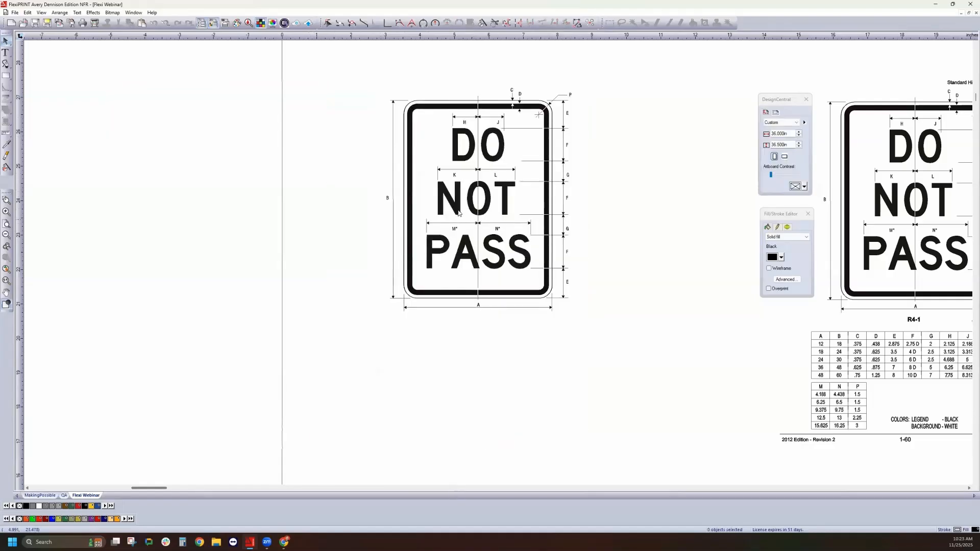
Step: Select individual parts of the unmasked sign to examine how its letters and dimension lines are grouped
{"action": "left_click", "coordinate": [459, 213]}
{"action": "left_click", "coordinate": [471, 210]}
{"action": "left_click", "coordinate": [506, 198]}
{"action": "left_click", "coordinate": [606, 208]}
{"action": "left_click_drag", "start_coordinate": [586, 88], "coordinate": [556, 114]}
{"action": "left_click", "coordinate": [589, 140]}
{"action": "left_click", "coordinate": [564, 163]}
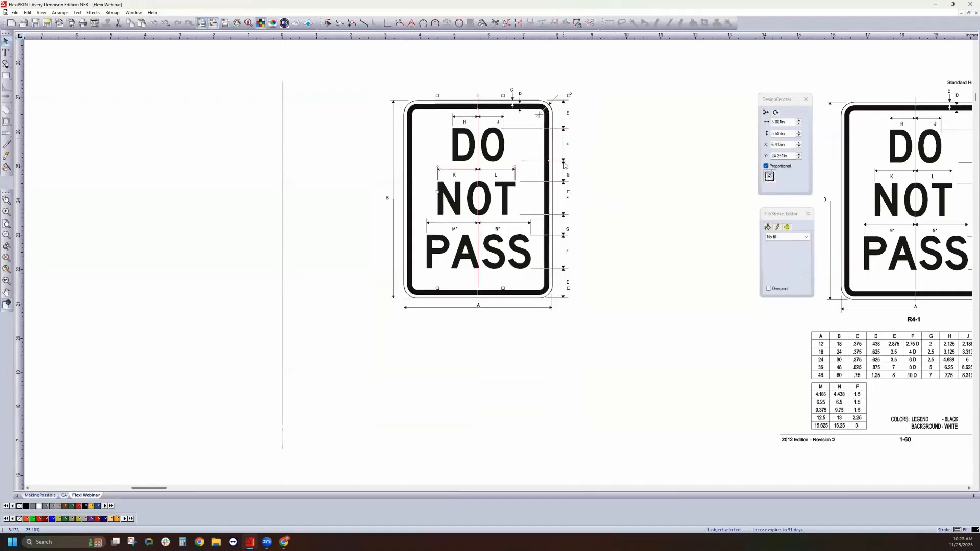
{"action": "left_click", "coordinate": [592, 189]}
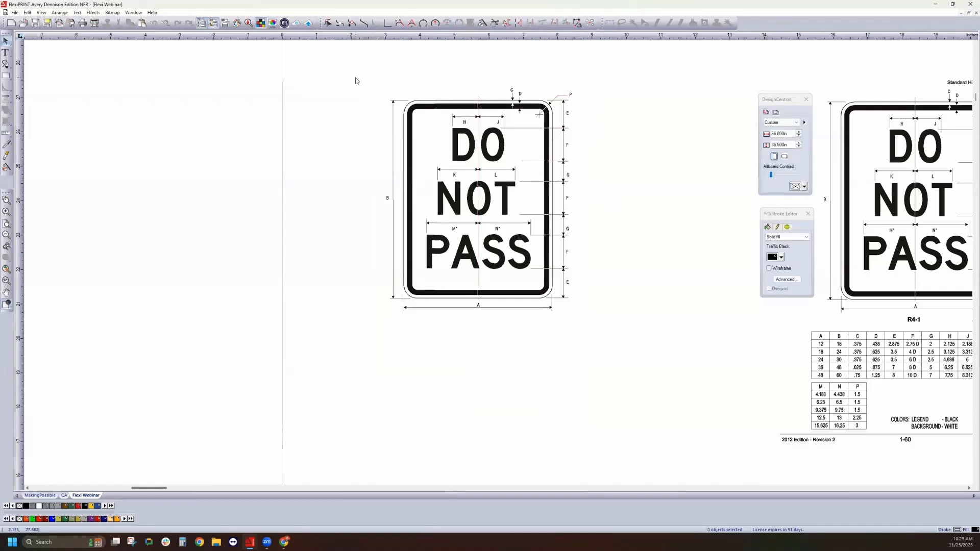
{"action": "left_click_drag", "start_coordinate": [340, 68], "coordinate": [666, 353]}
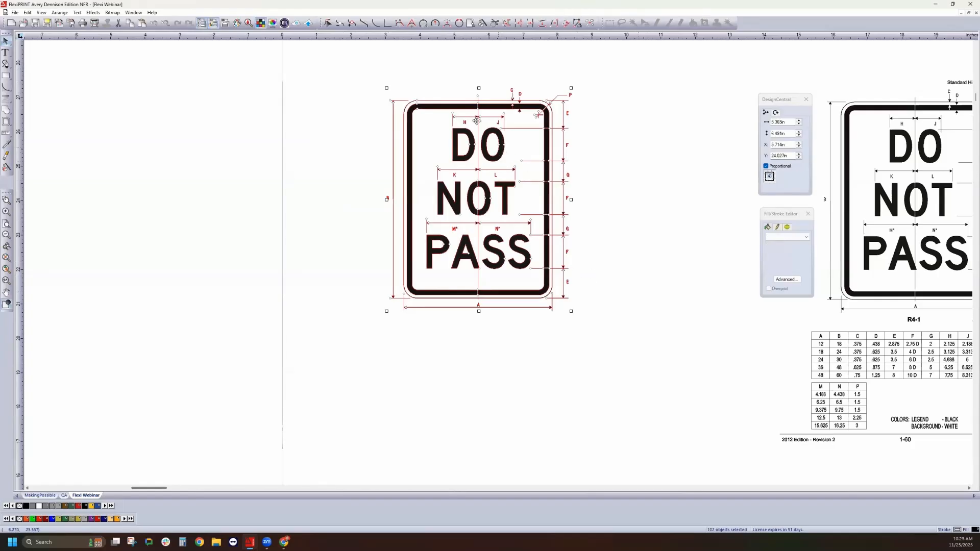
{"action": "left_click_drag", "start_coordinate": [422, 68], "coordinate": [432, 142]}
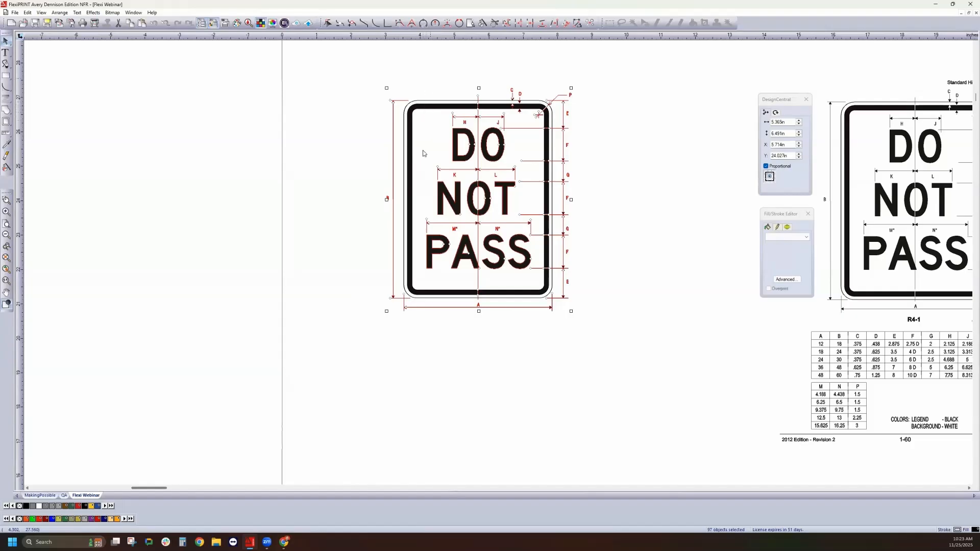
{"action": "left_click", "coordinate": [362, 153]}
Step: Select the original sign drawing except its borders and DO NOT PASS letters, and delete the selected dimension lines and labels
{"action": "left_click_drag", "start_coordinate": [362, 67], "coordinate": [577, 315]}
{"action": "left_click_drag", "start_coordinate": [609, 354], "coordinate": [611, 354]}
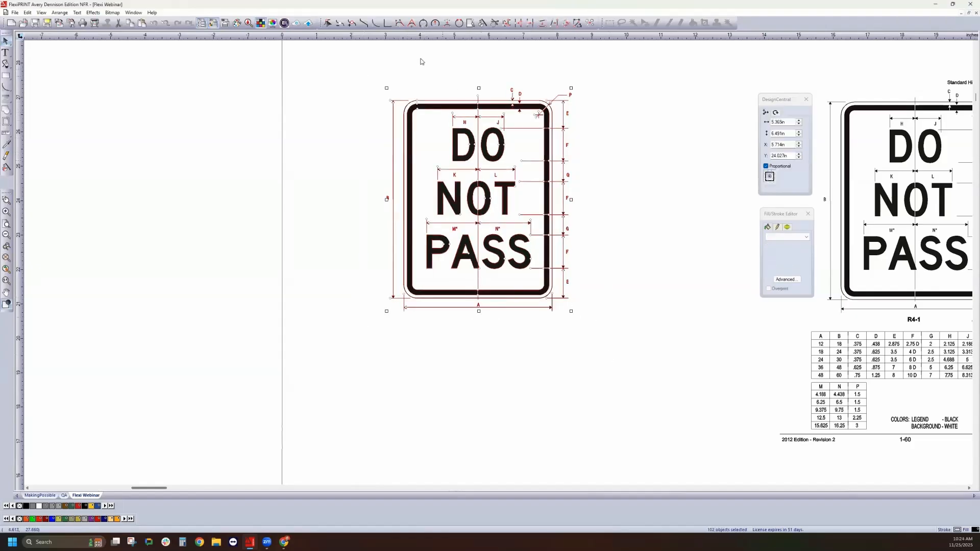
{"action": "left_click", "coordinate": [429, 138]}
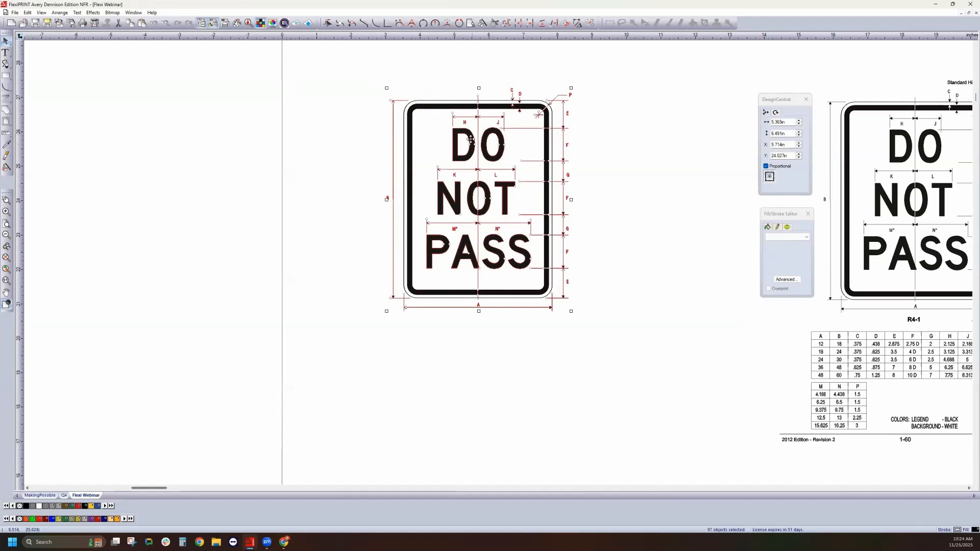
{"action": "left_click", "coordinate": [488, 190], "text": "shift"}
{"action": "left_click", "coordinate": [487, 191], "text": "shift"}
{"action": "left_click", "coordinate": [456, 191], "text": "shift"}
{"action": "left_click", "coordinate": [445, 245], "text": "shift"}
{"action": "left_click", "coordinate": [465, 240], "text": "shift"}
{"action": "left_click", "coordinate": [487, 242], "text": "shift"}
{"action": "left_click", "coordinate": [512, 240], "text": "shift"}
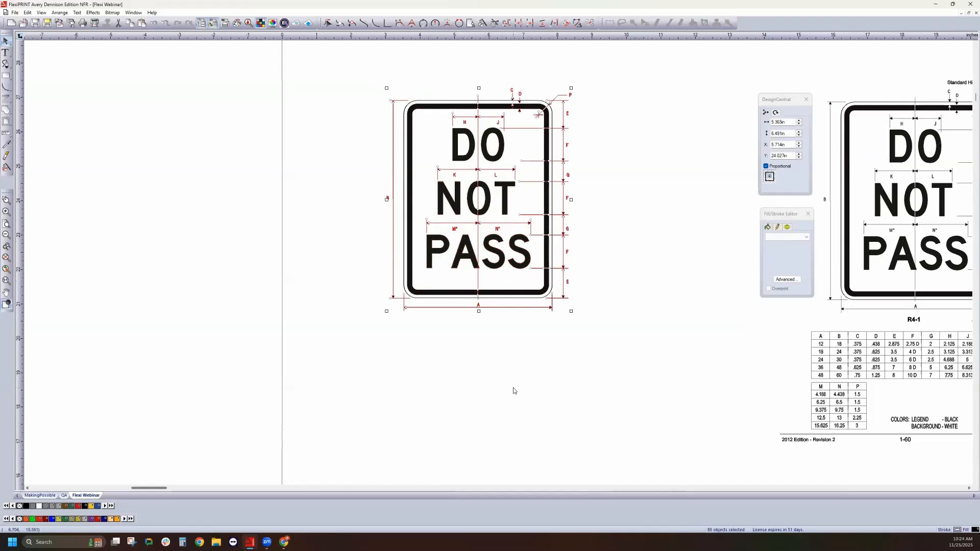
{"action": "left_click", "coordinate": [487, 348]}
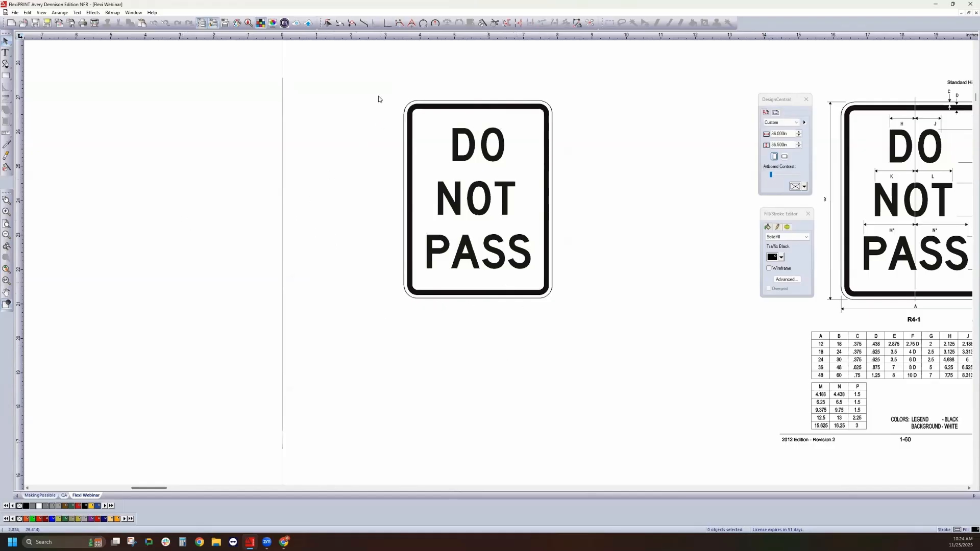
Step: Place the DesignCentral and Fill/Stroke Editor palettes clear of the reference sheet's table and select the whole cleaned-up sign
{"action": "left_click_drag", "start_coordinate": [378, 72], "coordinate": [612, 348]}
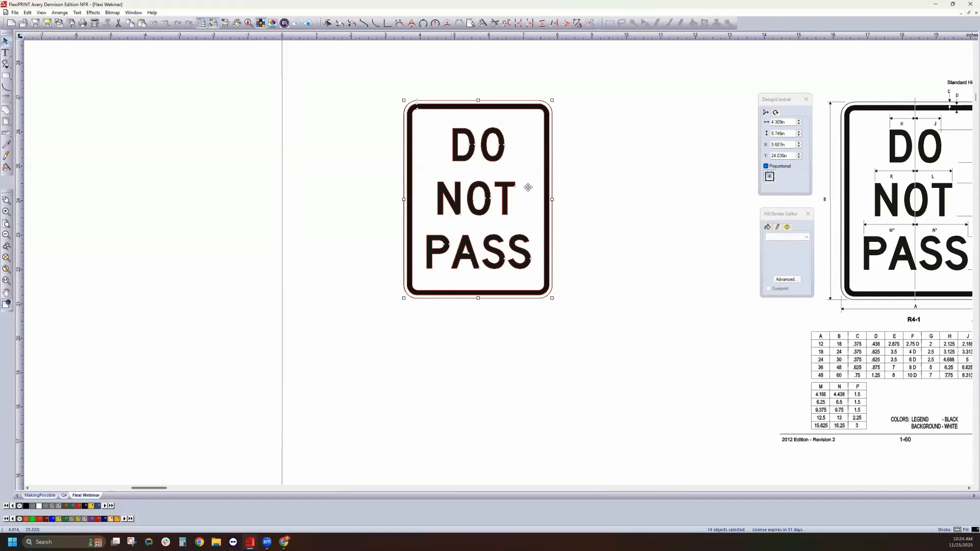
{"action": "left_click", "coordinate": [790, 123]}
{"action": "key", "text": "Tab"}
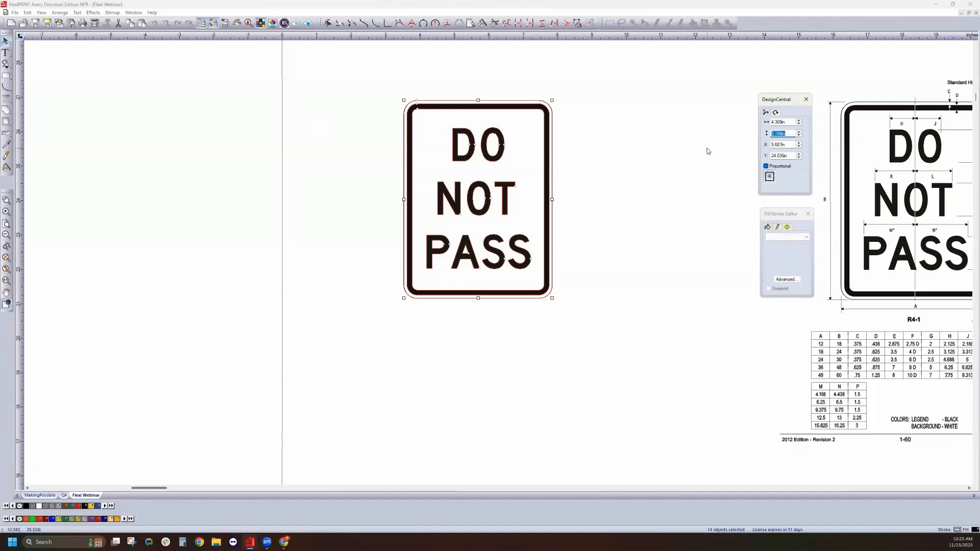
{"action": "left_click", "coordinate": [969, 490]}
{"action": "left_click", "coordinate": [969, 489]}
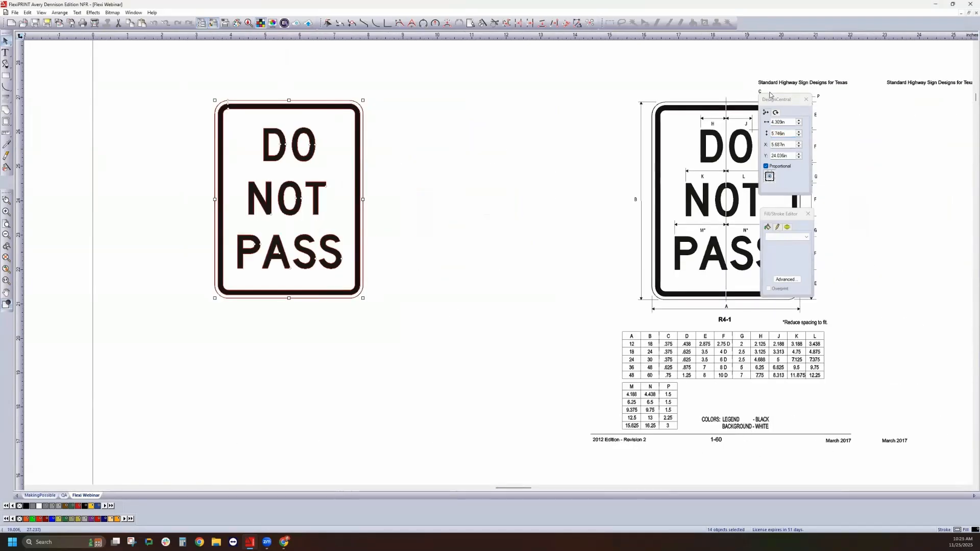
{"action": "left_click_drag", "start_coordinate": [776, 100], "coordinate": [864, 100]}
{"action": "left_click_drag", "start_coordinate": [783, 214], "coordinate": [872, 216]}
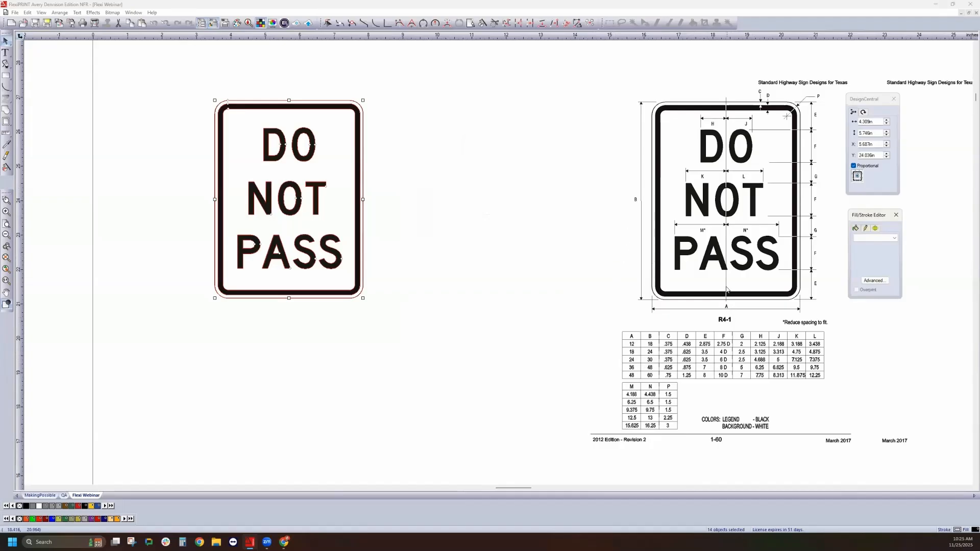
{"action": "left_click", "coordinate": [634, 362]}
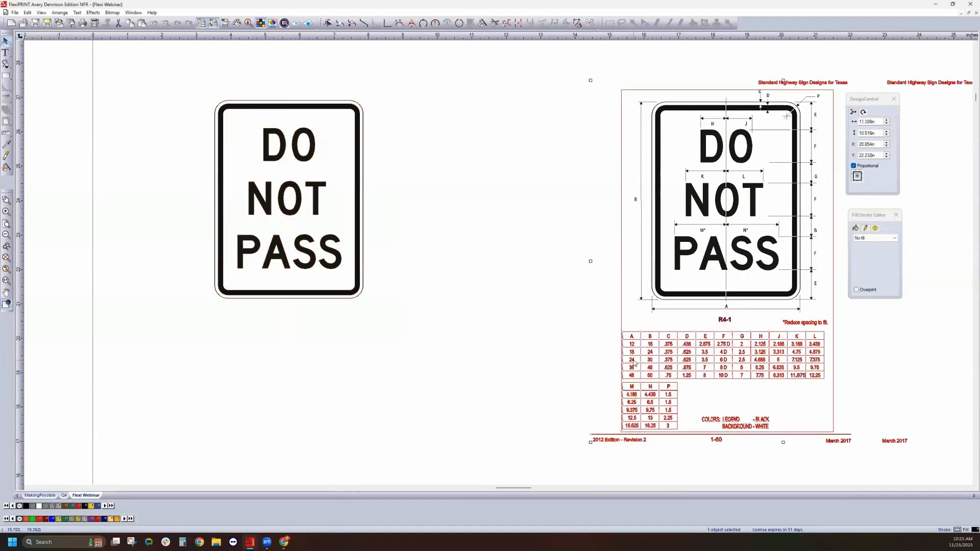
{"action": "left_click", "coordinate": [615, 362]}
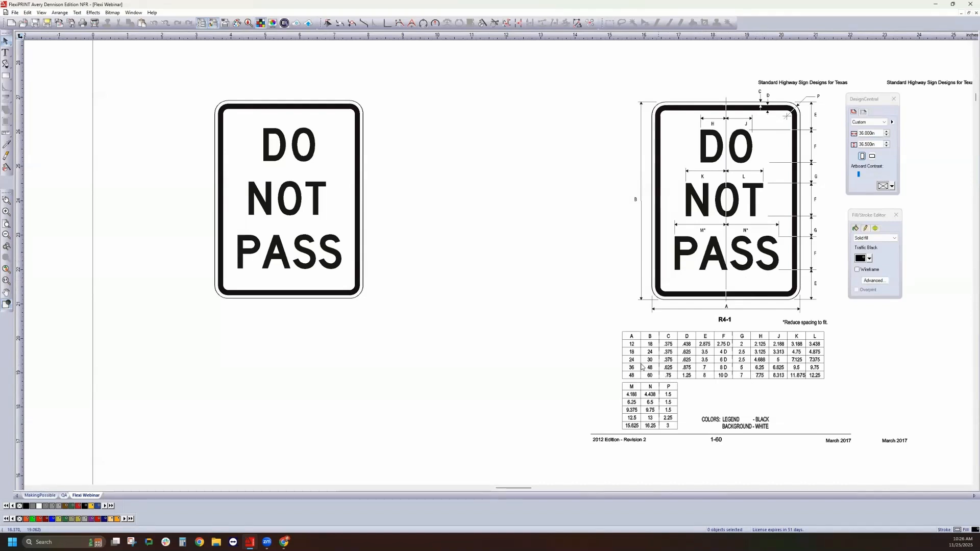
{"action": "left_click_drag", "start_coordinate": [191, 87], "coordinate": [440, 321]}
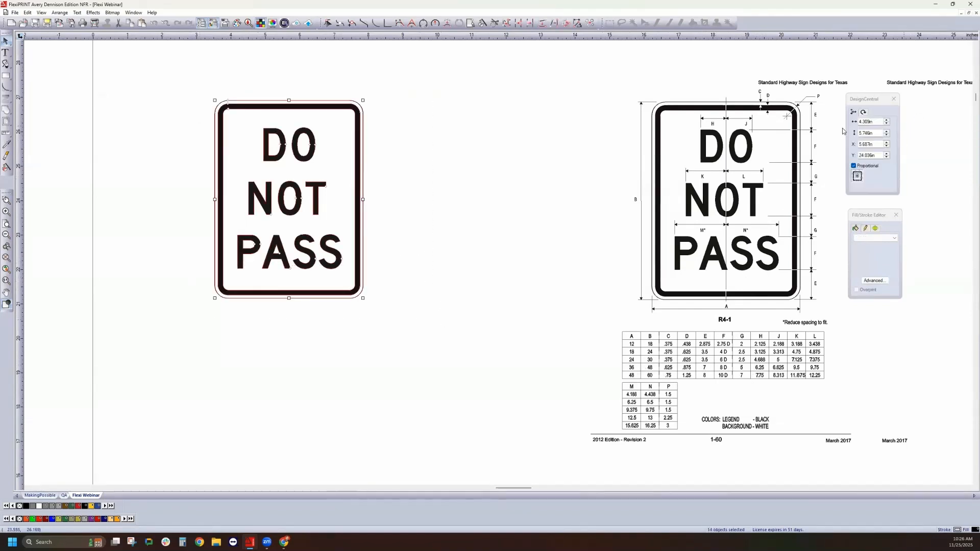
{"action": "left_click_drag", "start_coordinate": [860, 102], "coordinate": [850, 102]}
Step: Try setting the sign's height to 30 in with proportional scaling off, and undo the resize
{"action": "left_click", "coordinate": [844, 167]}
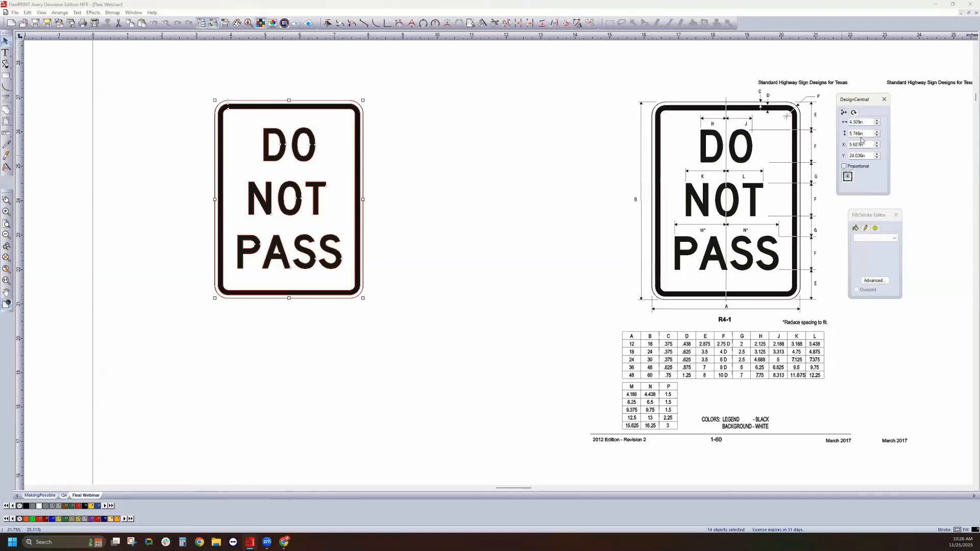
{"action": "left_click", "coordinate": [866, 133]}
{"action": "type", "text": "30"}
{"action": "key", "text": "Return"}
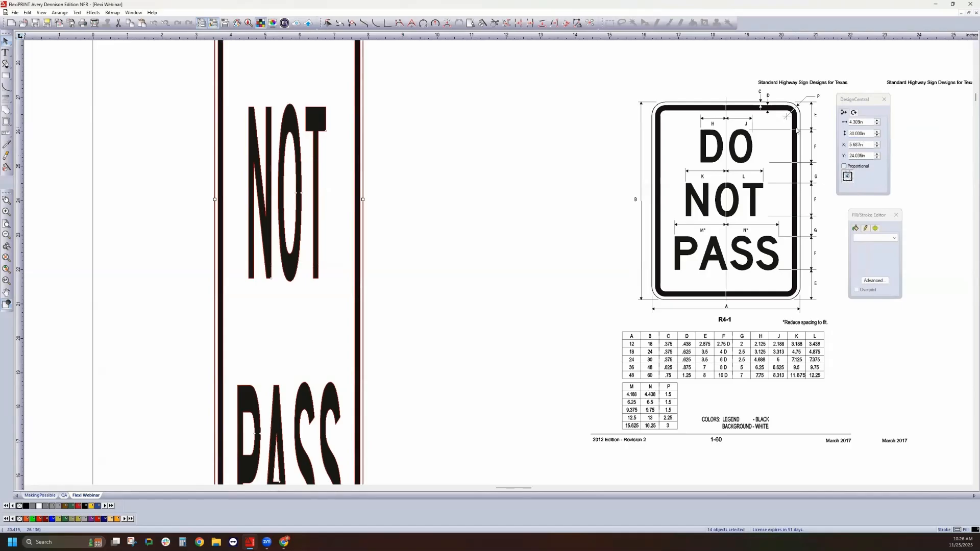
{"action": "key", "text": "ctrl+z"}
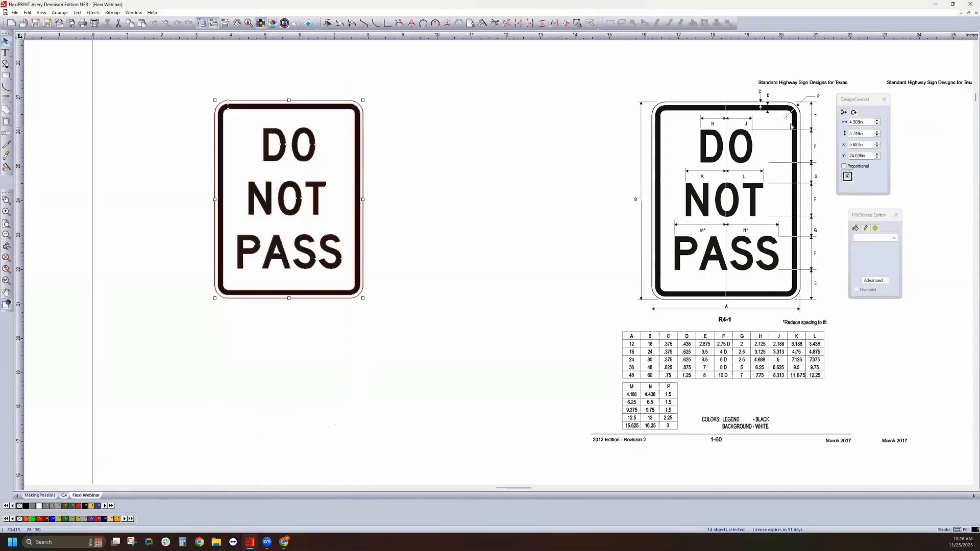
Step: Turn proportional scaling back on and set the selected sign's height to 30 in
{"action": "left_click", "coordinate": [845, 167]}
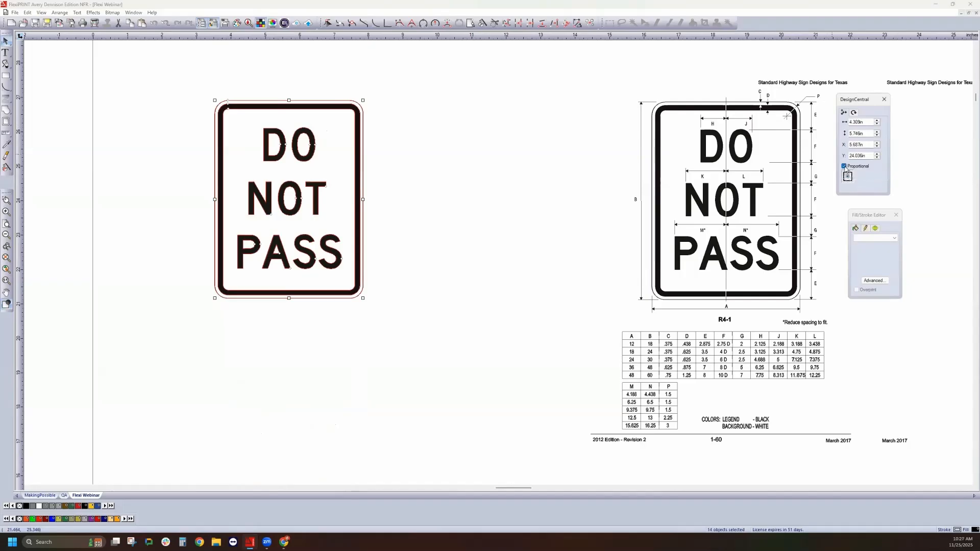
{"action": "left_click", "coordinate": [843, 166]}
{"action": "double_click", "coordinate": [858, 134]}
{"action": "type", "text": "30"}
{"action": "key", "text": "Return"}
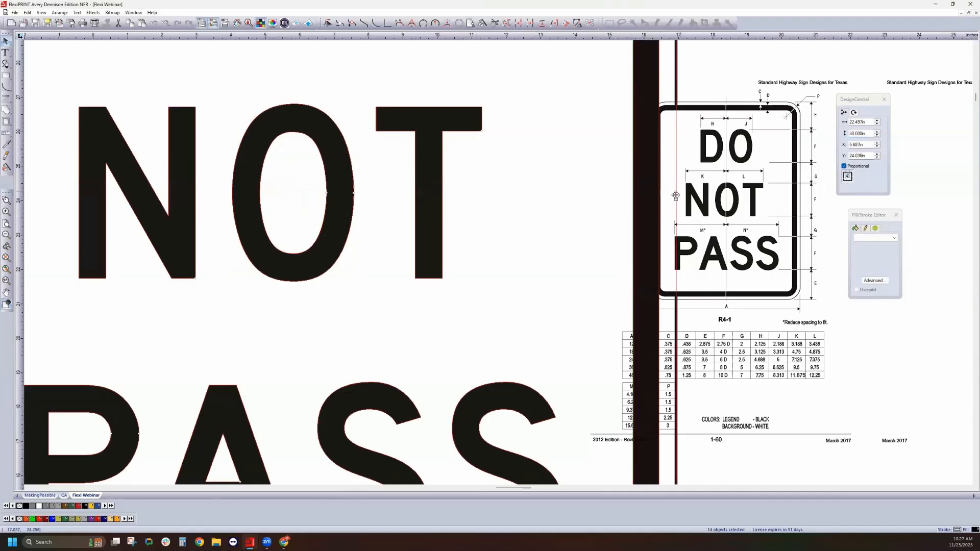
Step: Move the enlarged sign about 5.6 in left and slightly down, clear of the reference sheet
{"action": "double_click", "coordinate": [862, 122]}
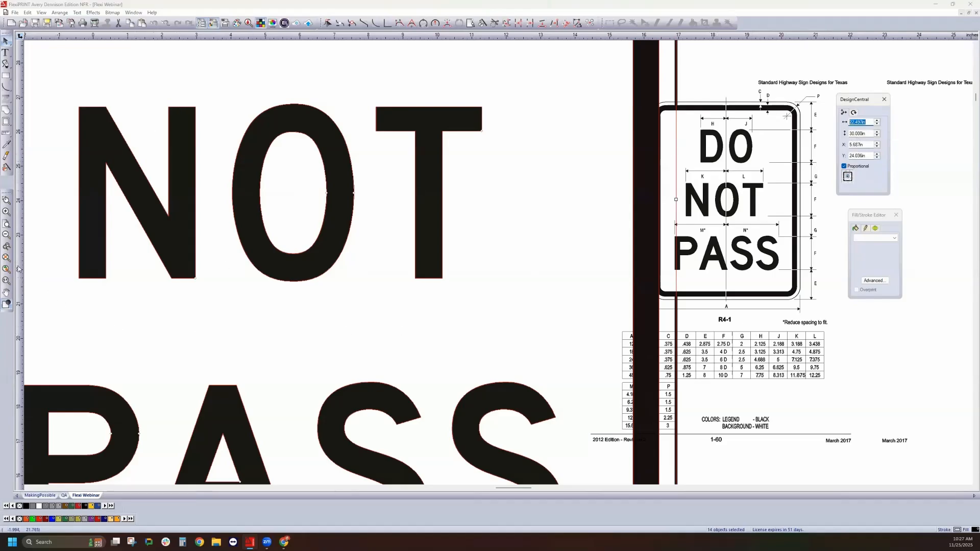
{"action": "left_click", "coordinate": [6, 235]}
{"action": "left_click", "coordinate": [6, 235]}
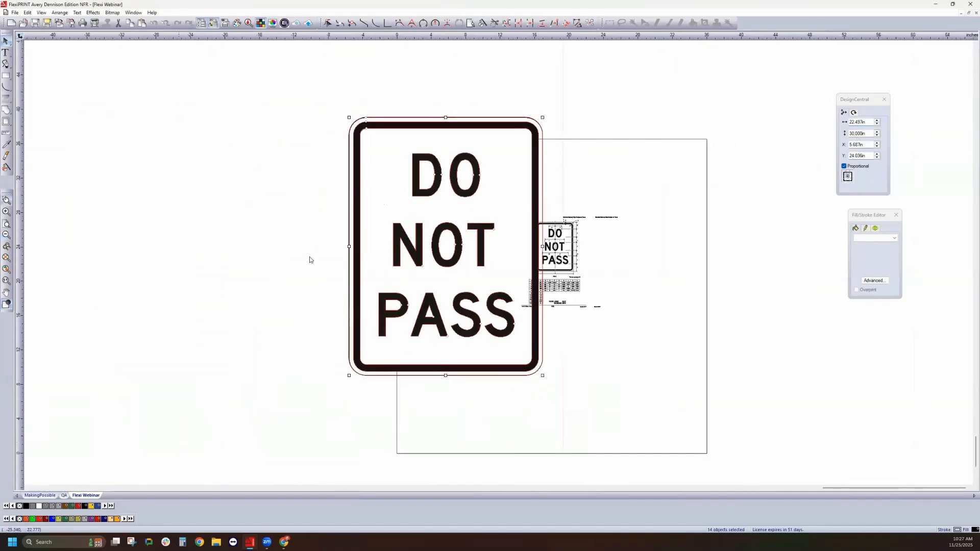
{"action": "left_click_drag", "start_coordinate": [481, 226], "coordinate": [432, 239]}
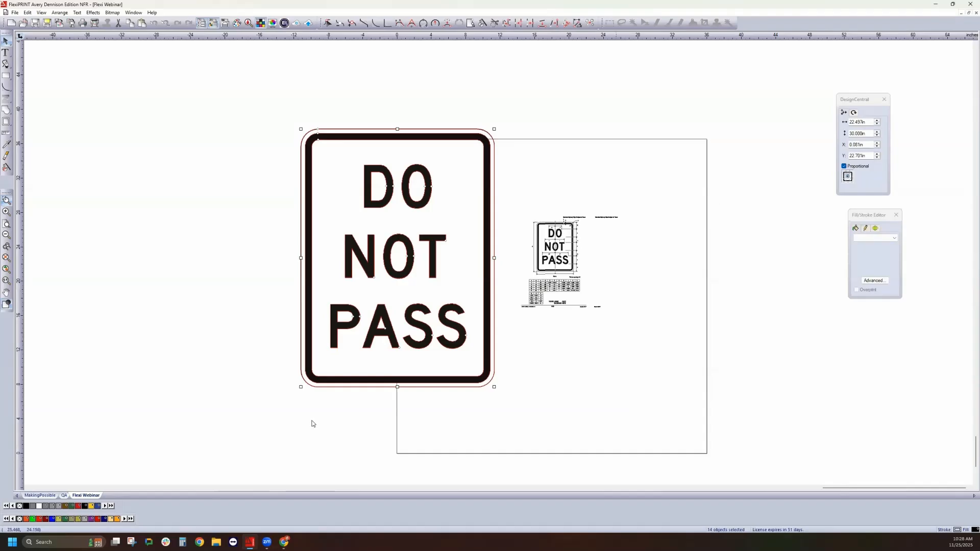
Step: Select the enlarged sign together with the reference sheet and delete both from the artboard
{"action": "left_click", "coordinate": [238, 237]}
{"action": "left_click", "coordinate": [317, 136]}
{"action": "left_click", "coordinate": [272, 119]}
{"action": "left_click_drag", "start_coordinate": [266, 103], "coordinate": [658, 417]}
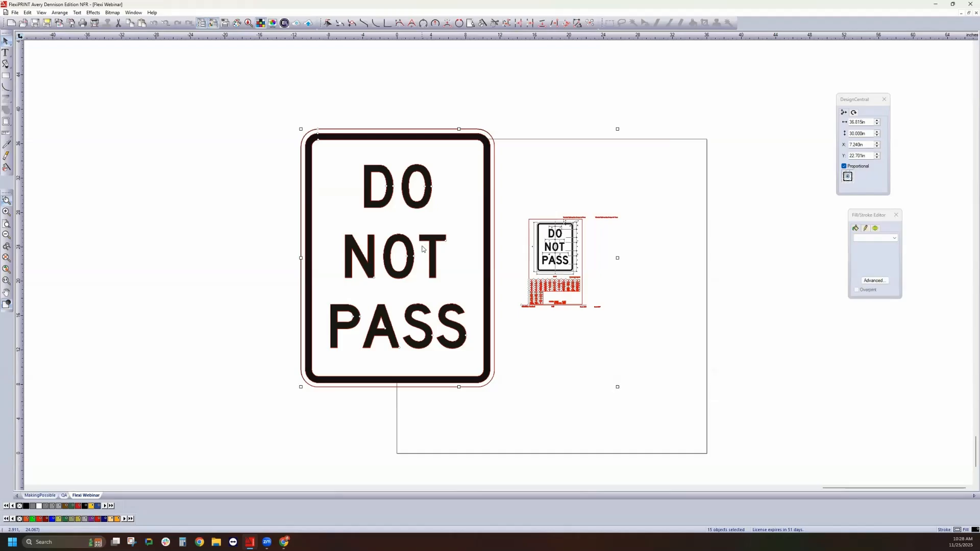
{"action": "key", "text": "Delete"}
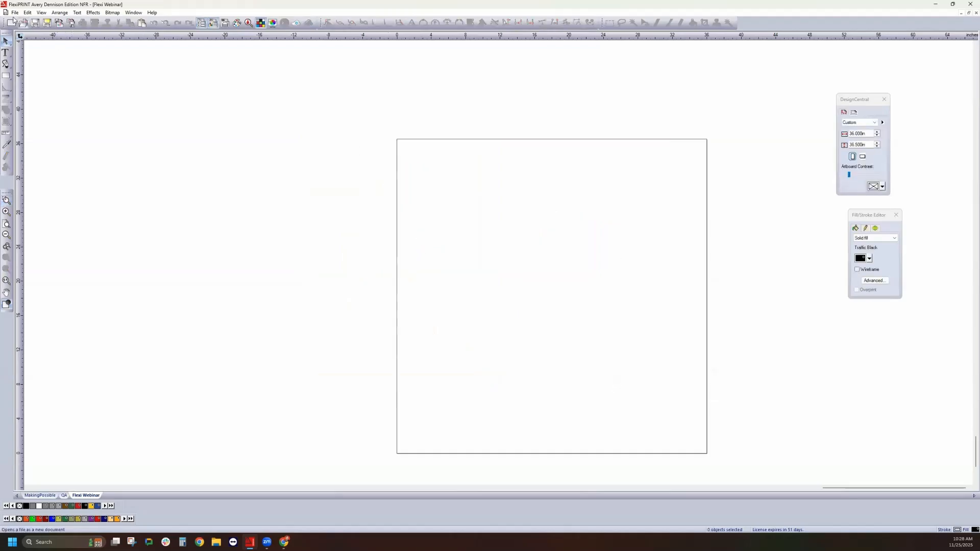
Step: Import the CA SW35 PDF from the Webinar folder with its text imported as paths
{"action": "left_click", "coordinate": [14, 12]}
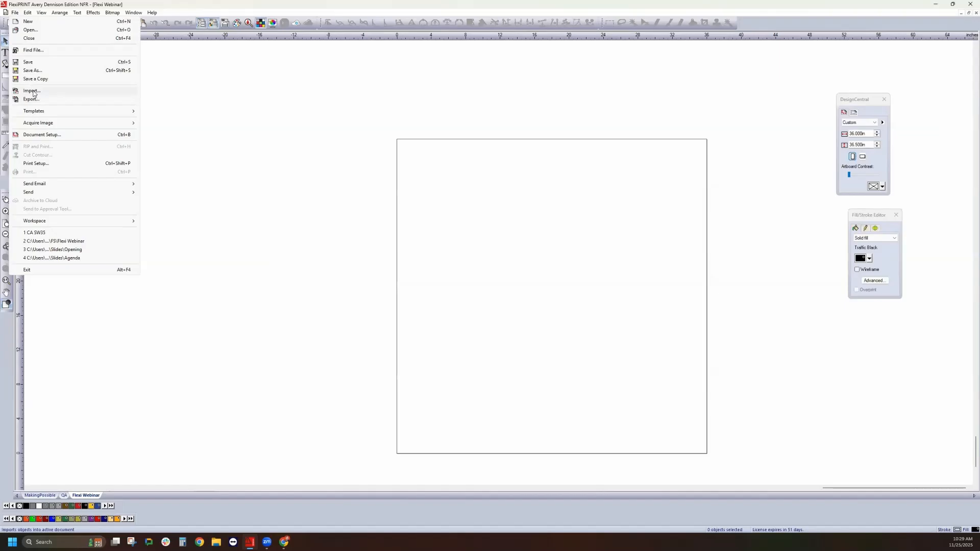
{"action": "left_click", "coordinate": [32, 91]}
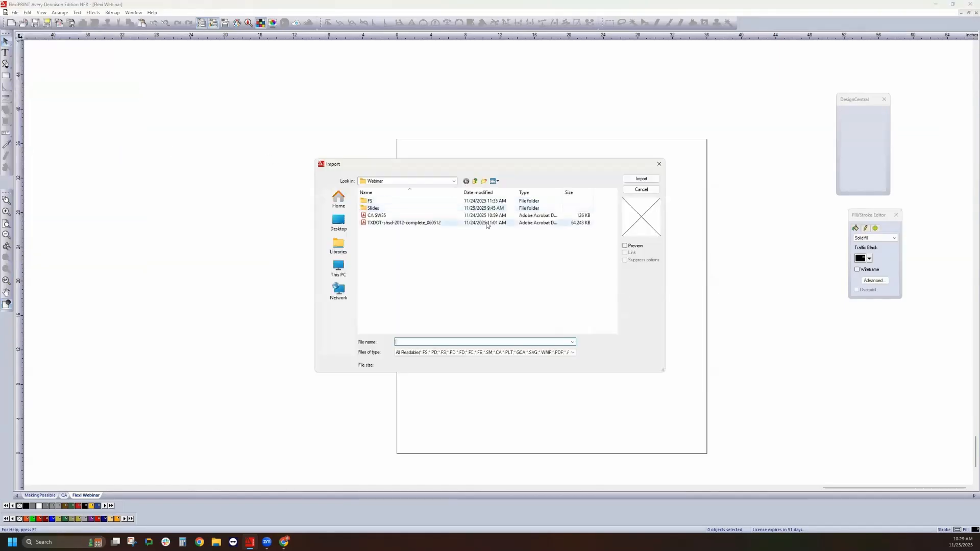
{"action": "left_click", "coordinate": [402, 217]}
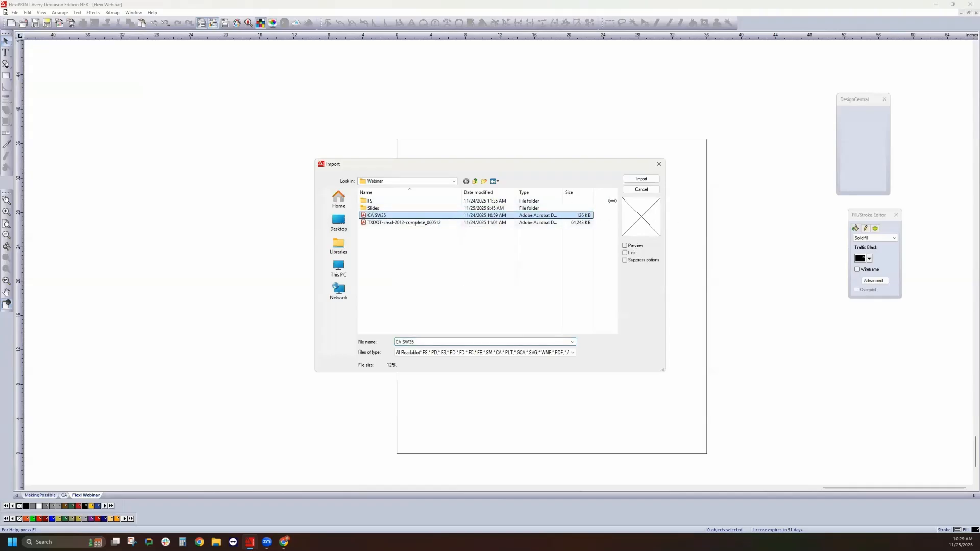
{"action": "left_click", "coordinate": [639, 178]}
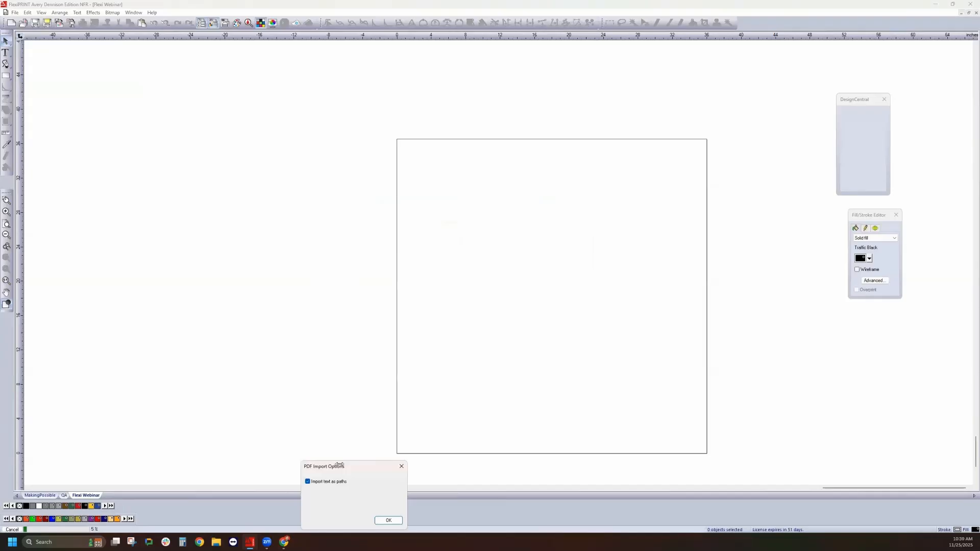
{"action": "left_click_drag", "start_coordinate": [336, 462], "coordinate": [288, 106]}
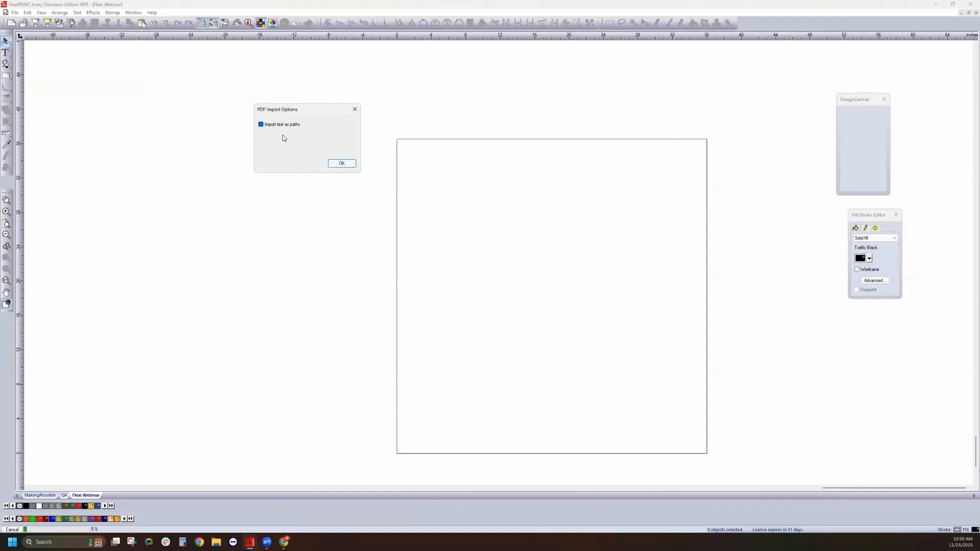
{"action": "left_click", "coordinate": [337, 164]}
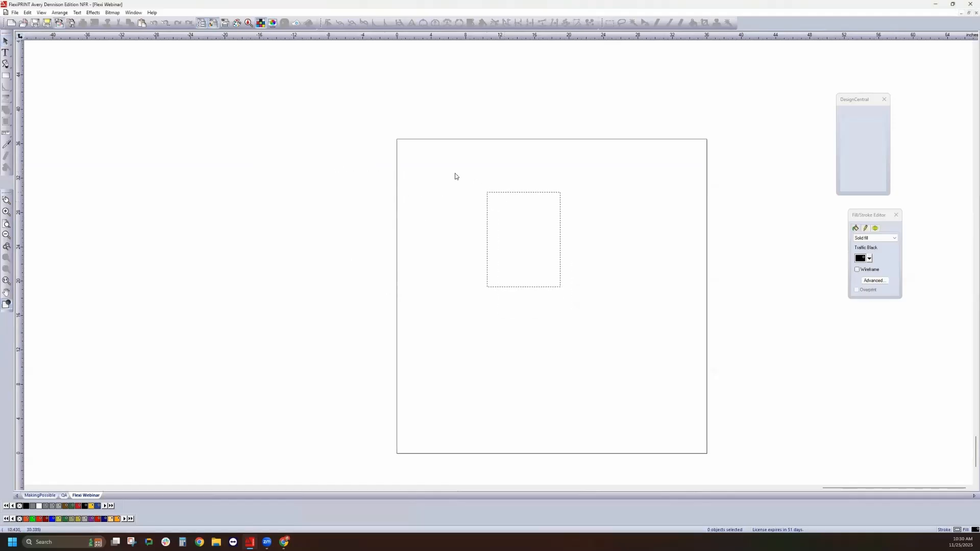
Step: Place the imported sheet on the artboard and scale it up to about 29.6 in wide by 38.3 in high
{"action": "left_click", "coordinate": [410, 149]}
{"action": "left_click_drag", "start_coordinate": [485, 245], "coordinate": [665, 390]}
{"action": "left_click", "coordinate": [6, 270]}
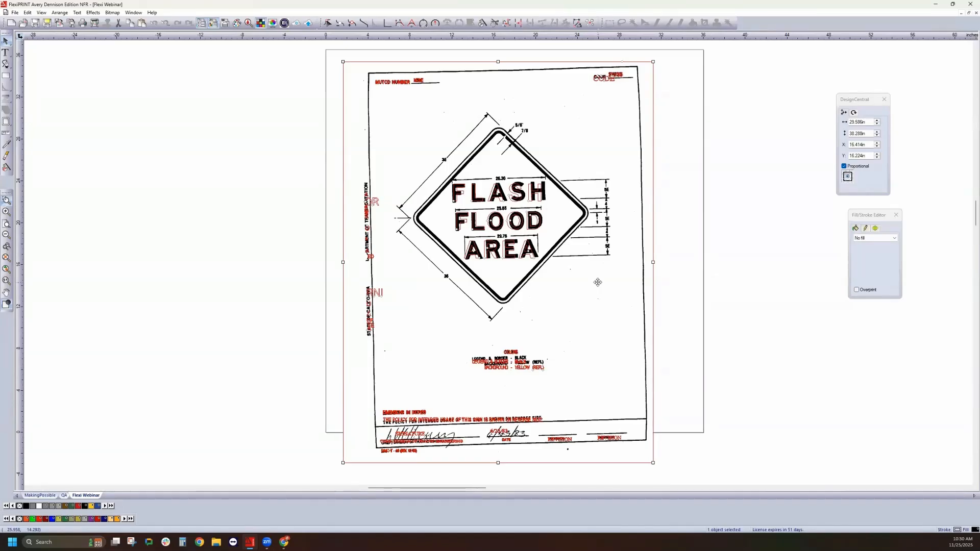
Step: Ungroup all nested groups in the imported FLASH FLOOD AREA sheet
{"action": "left_click", "coordinate": [713, 292]}
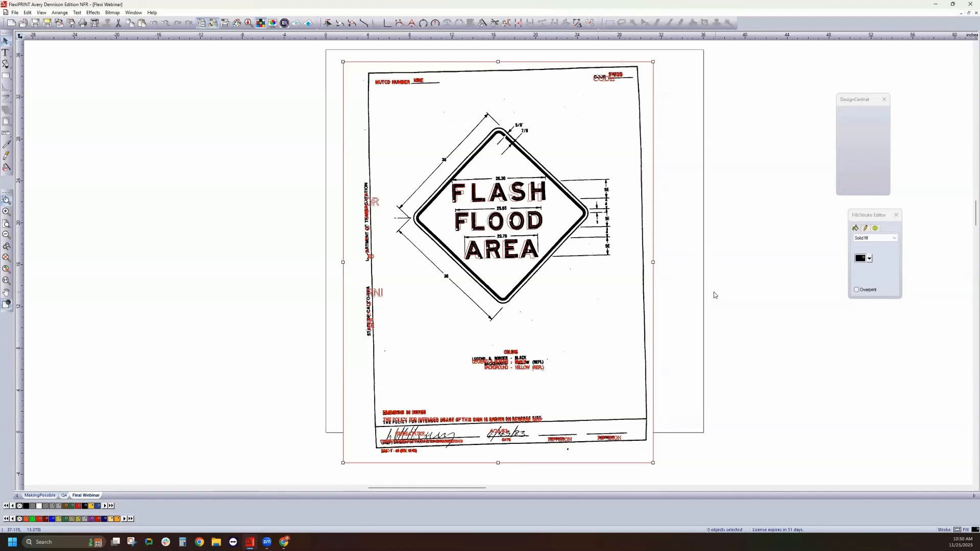
{"action": "left_click", "coordinate": [540, 231]}
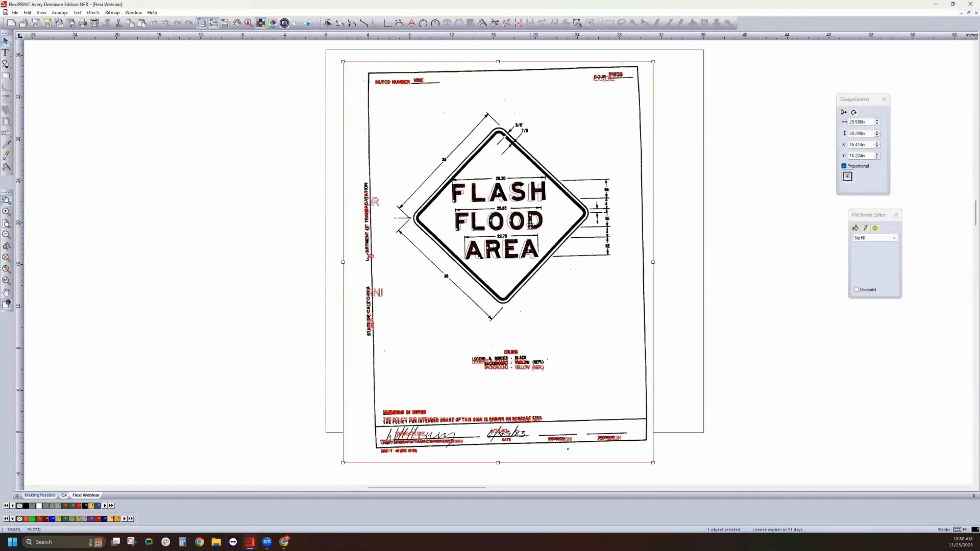
{"action": "right_click", "coordinate": [530, 226]}
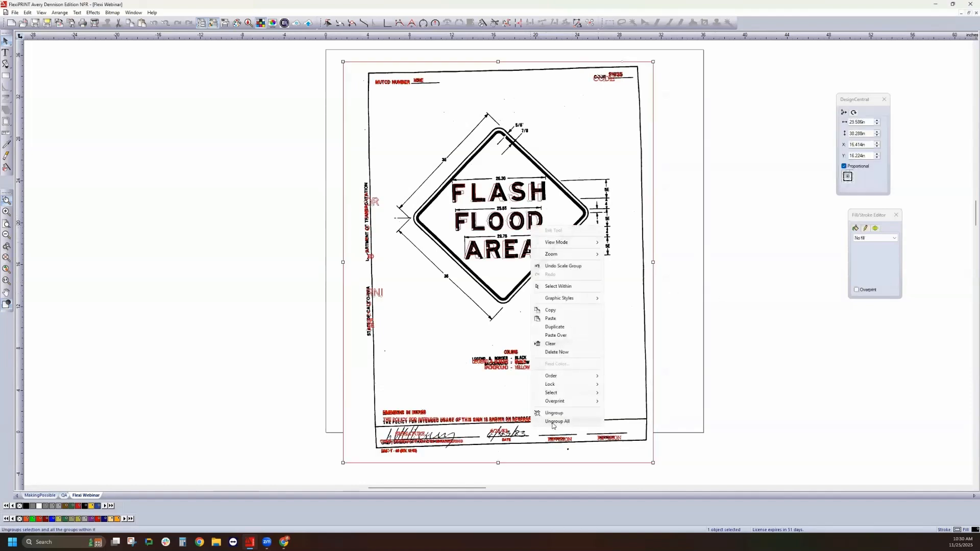
{"action": "left_click", "coordinate": [553, 421]}
Step: Move the scanned sheet about 31.5 in left, off the artboard, and delete all the leftover red text outlines
{"action": "left_click", "coordinate": [698, 350]}
{"action": "left_click_drag", "start_coordinate": [616, 305], "coordinate": [285, 295]}
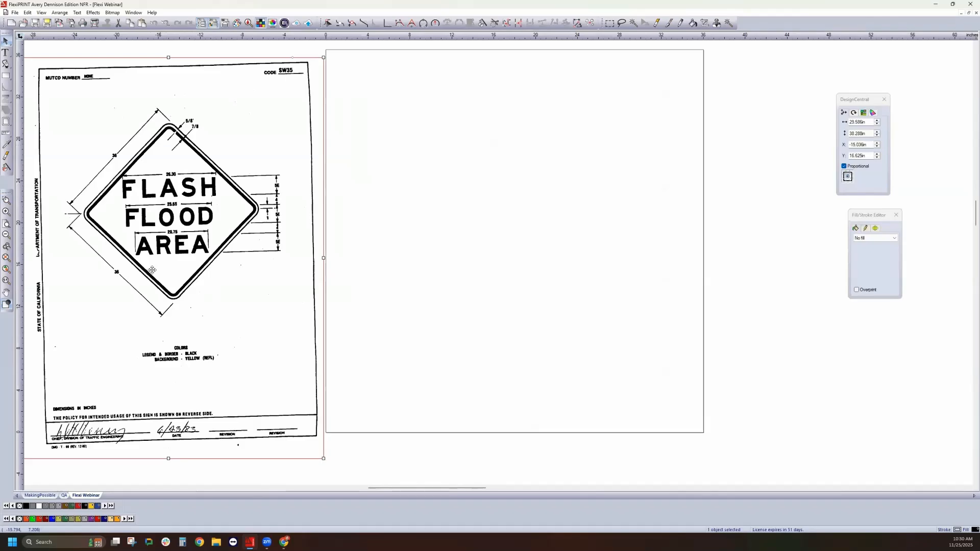
{"action": "mouse_move", "coordinate": [326, 51]}
{"action": "left_mouse_down"}
{"action": "mouse_move", "coordinate": [409, 210]}
{"action": "mouse_move", "coordinate": [630, 434]}
{"action": "mouse_move", "coordinate": [764, 455]}
{"action": "left_mouse_up"}
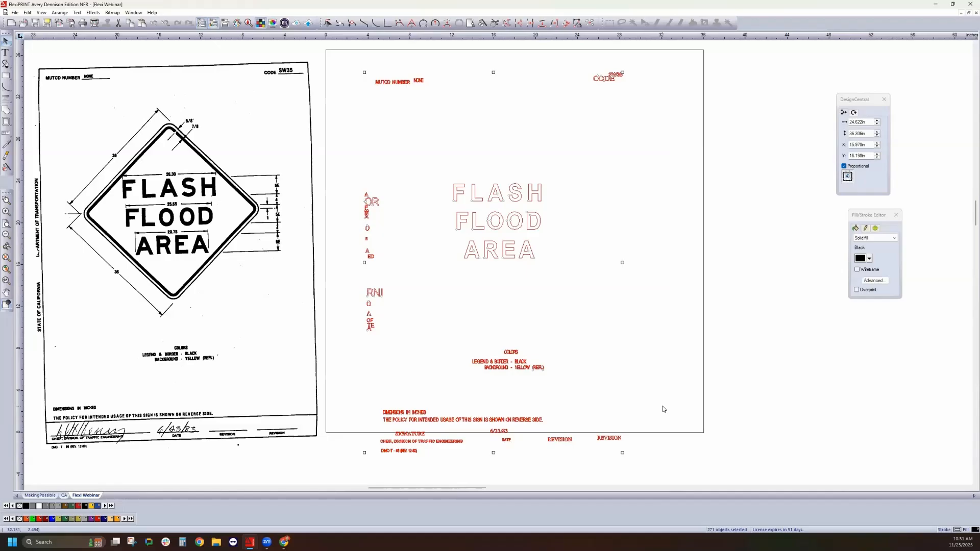
{"action": "key", "text": "Delete"}
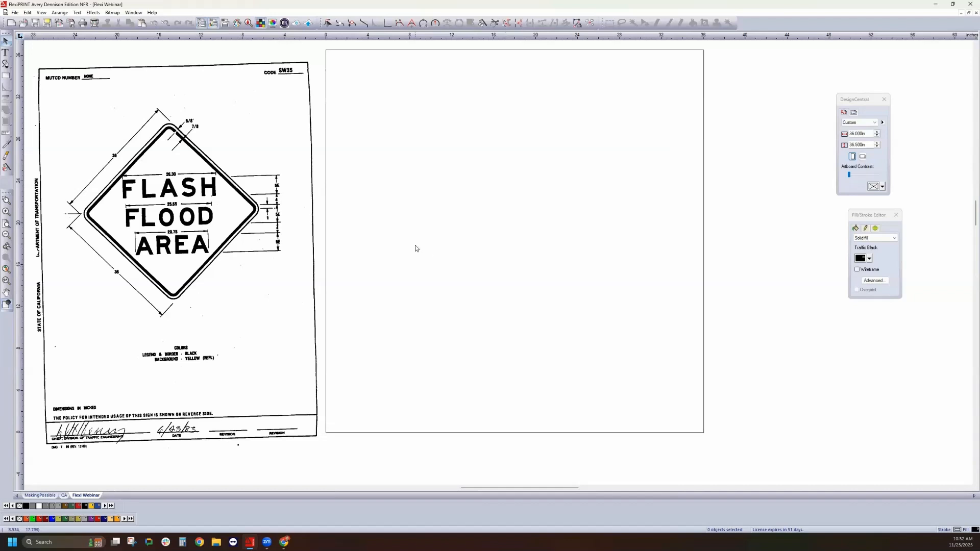
Step: Activate the Text tool, bring the DesignCentral palette onto the artboard, and review the T2000HWY fonts and text height setting
{"action": "left_click", "coordinate": [228, 223]}
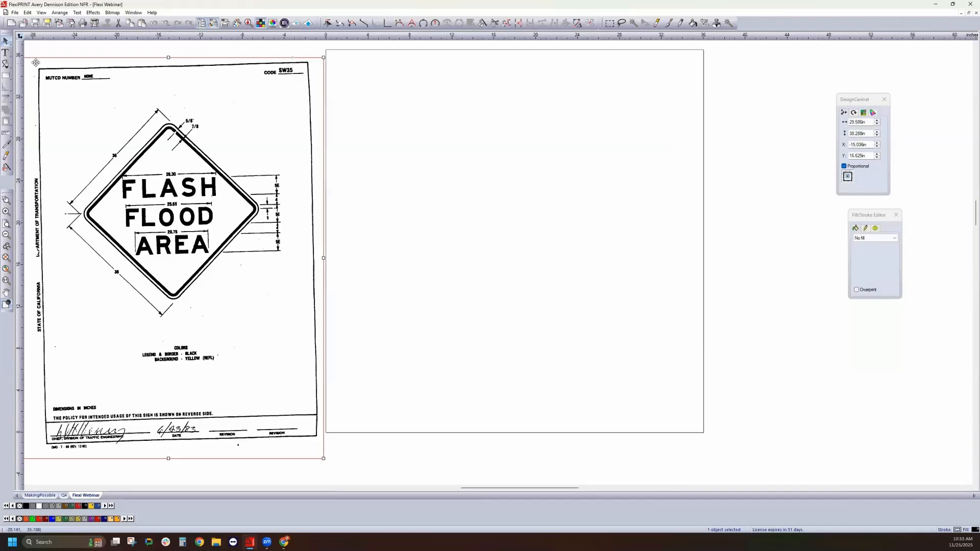
{"action": "left_click", "coordinate": [7, 53]}
{"action": "left_click", "coordinate": [6, 54]}
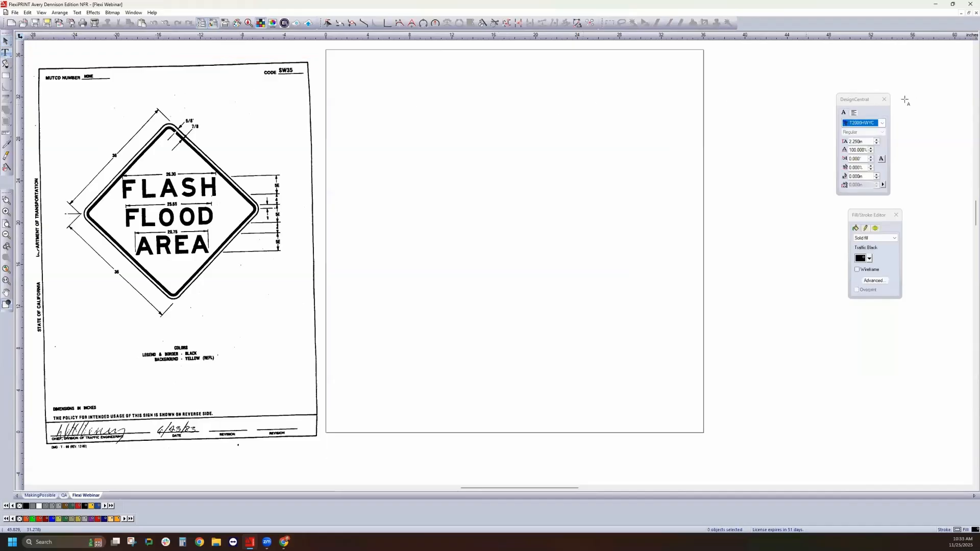
{"action": "left_click_drag", "start_coordinate": [862, 99], "coordinate": [483, 124]}
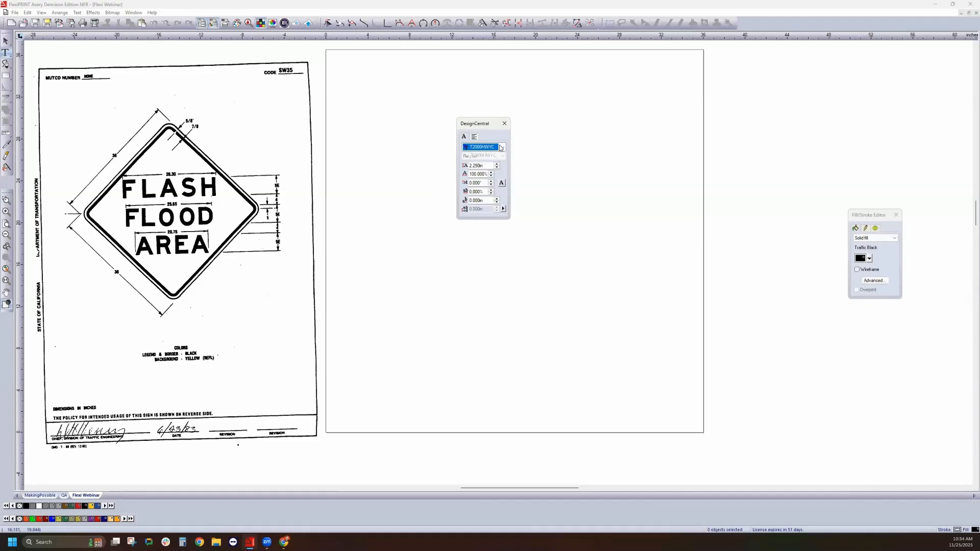
{"action": "left_click", "coordinate": [502, 148]}
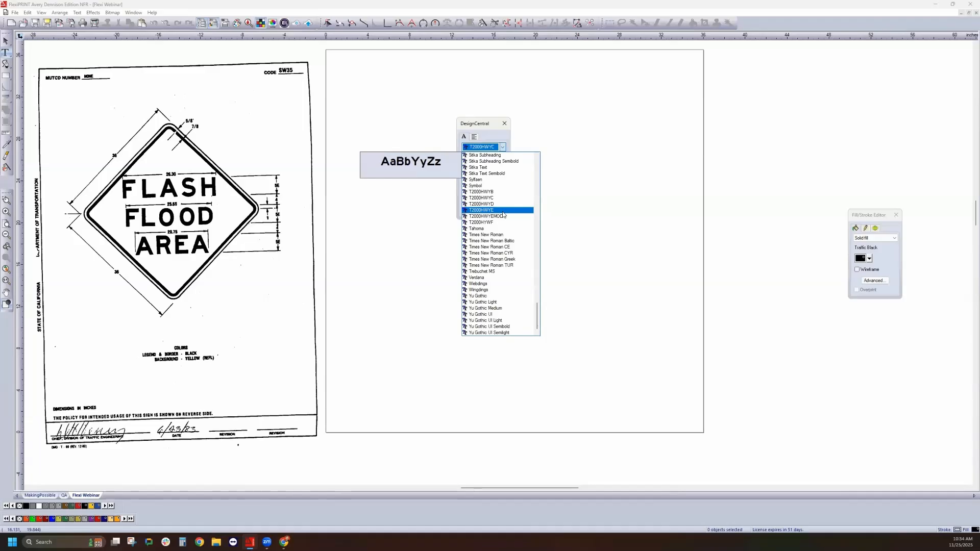
{"action": "left_click", "coordinate": [473, 123]}
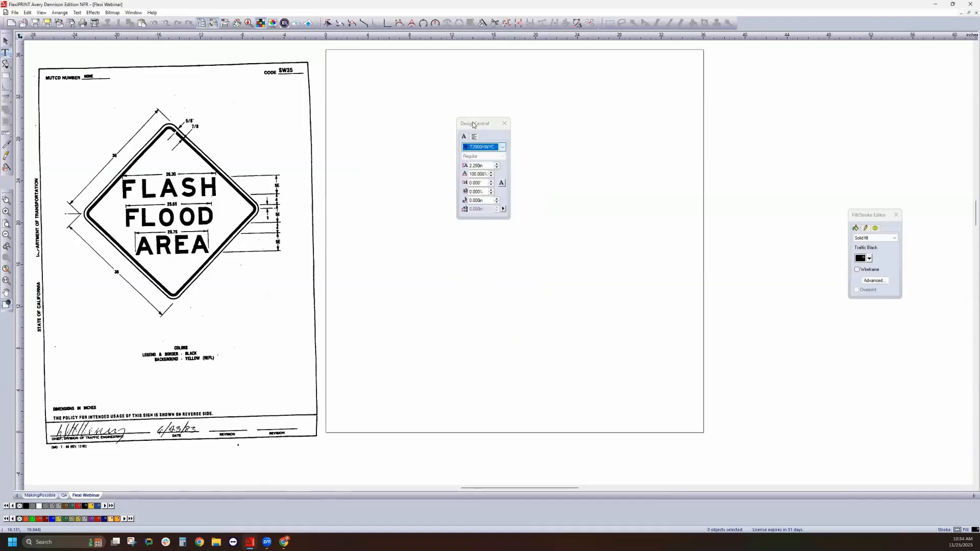
{"action": "left_click_drag", "start_coordinate": [487, 165], "coordinate": [457, 162]}
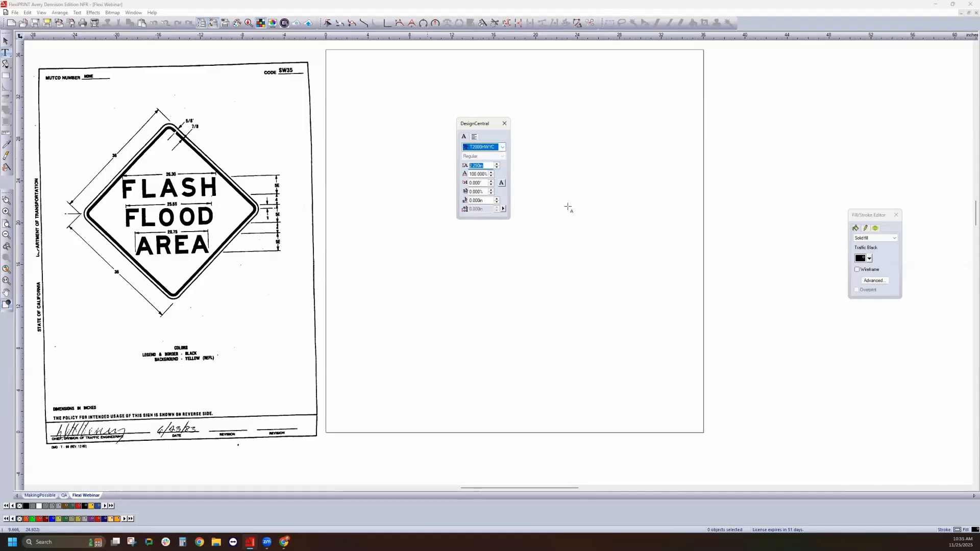
Step: Add the three-line text "flash", "flood", "aReA" in T2000HWYC at 2.250 in high in the artboard's upper area
{"action": "left_click", "coordinate": [581, 153]}
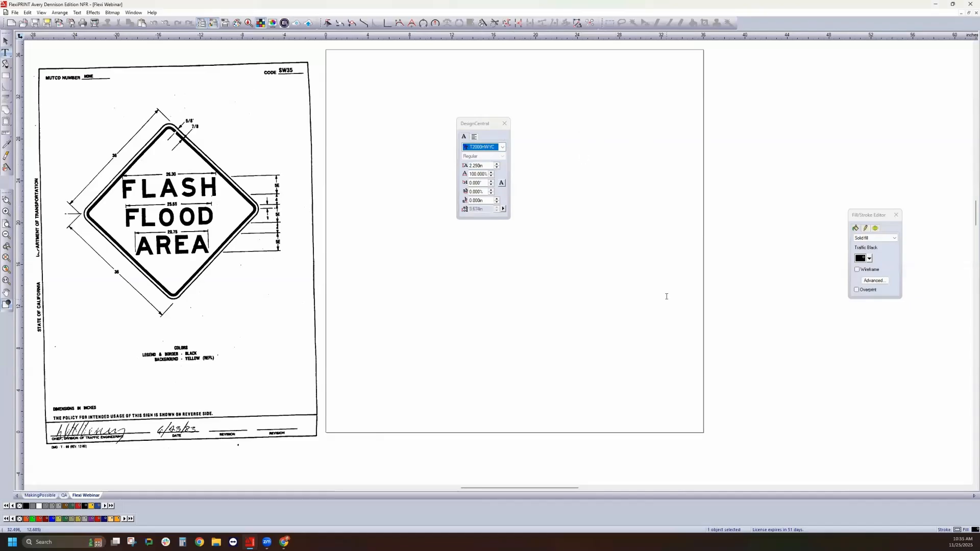
{"action": "type", "text": "flash"}
{"action": "key", "text": "Return"}
{"action": "type", "text": "f"}
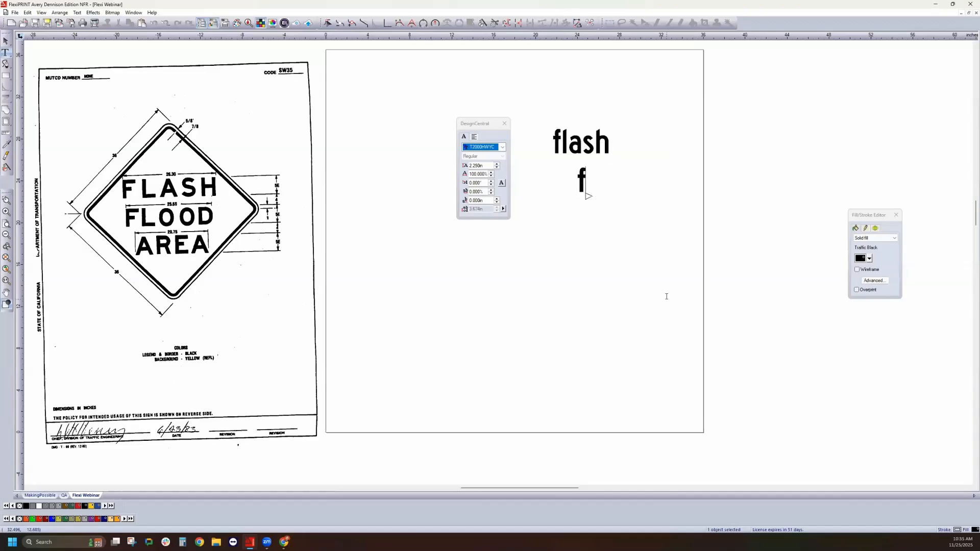
{"action": "type", "text": "lood"}
{"action": "key", "text": "Return"}
{"action": "type", "text": "aReA"}
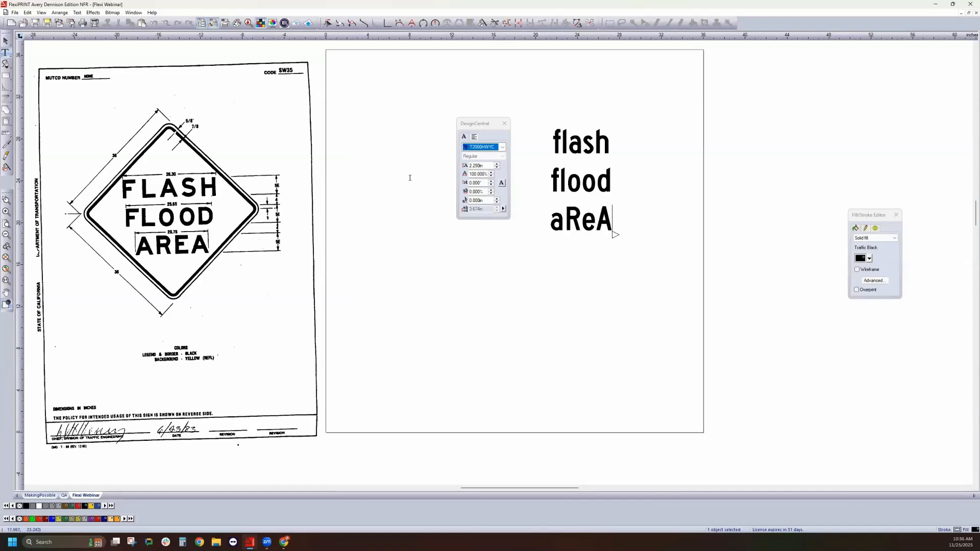
{"action": "left_click", "coordinate": [5, 41]}
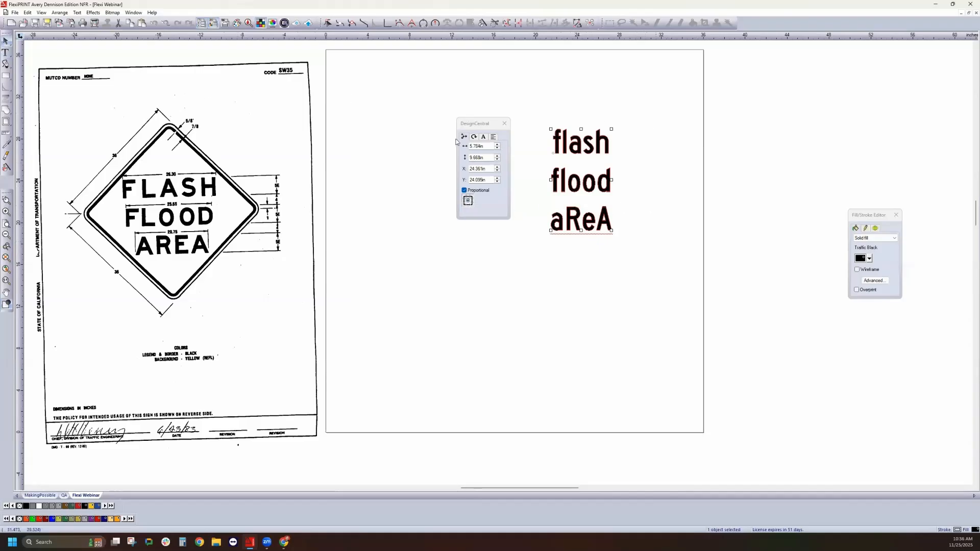
Step: Try the toggle case and Title Case conversions on the three-line text
{"action": "left_click", "coordinate": [77, 13]}
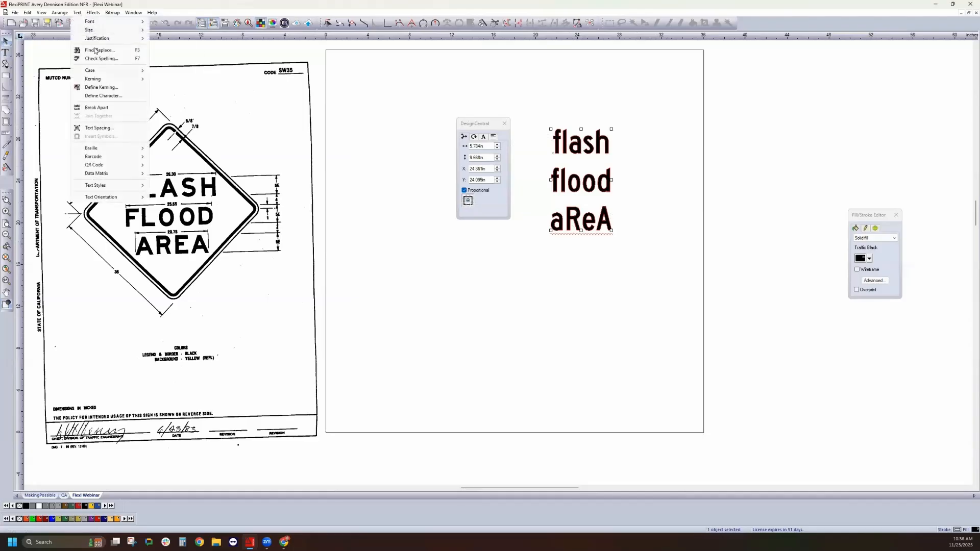
{"action": "mouse_move", "coordinate": [93, 72]}
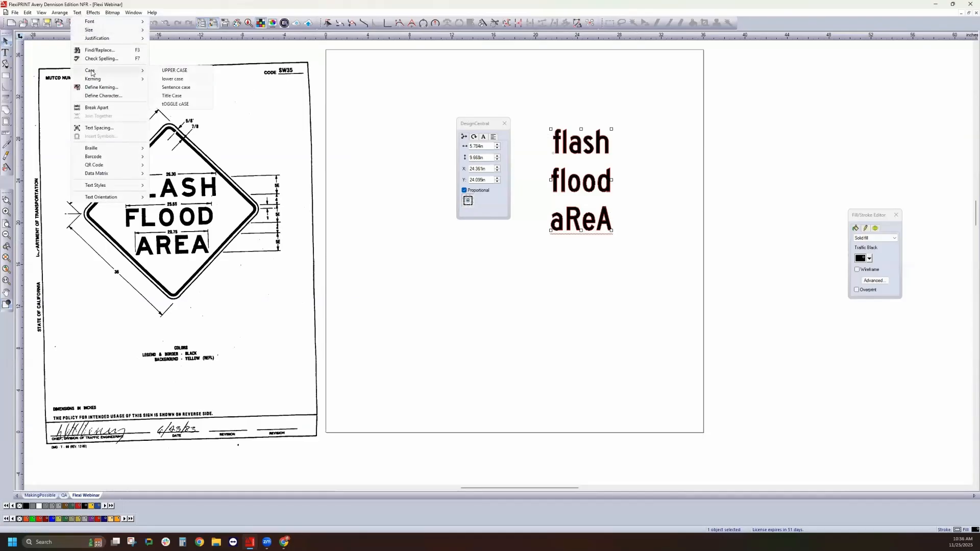
{"action": "left_click", "coordinate": [175, 105]}
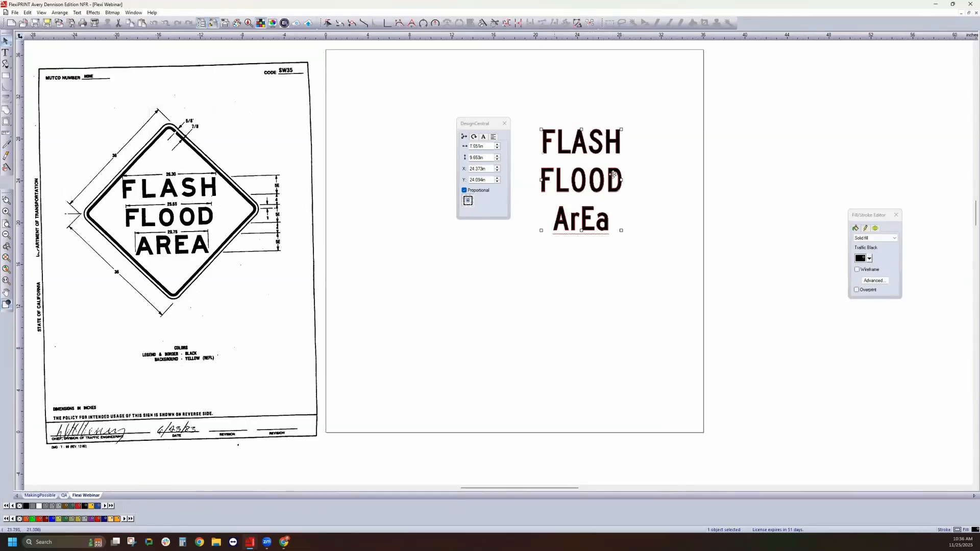
{"action": "left_click", "coordinate": [55, 13]}
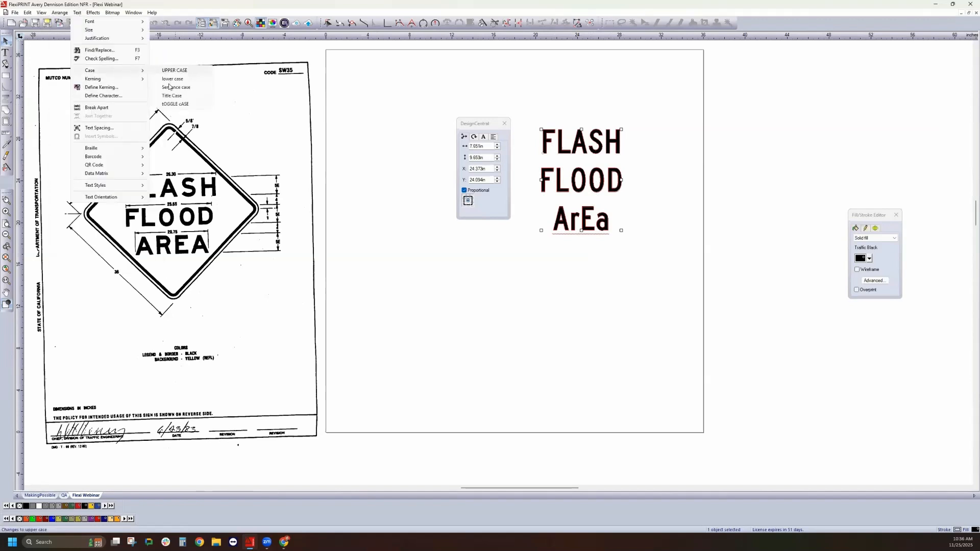
{"action": "left_click", "coordinate": [174, 96]}
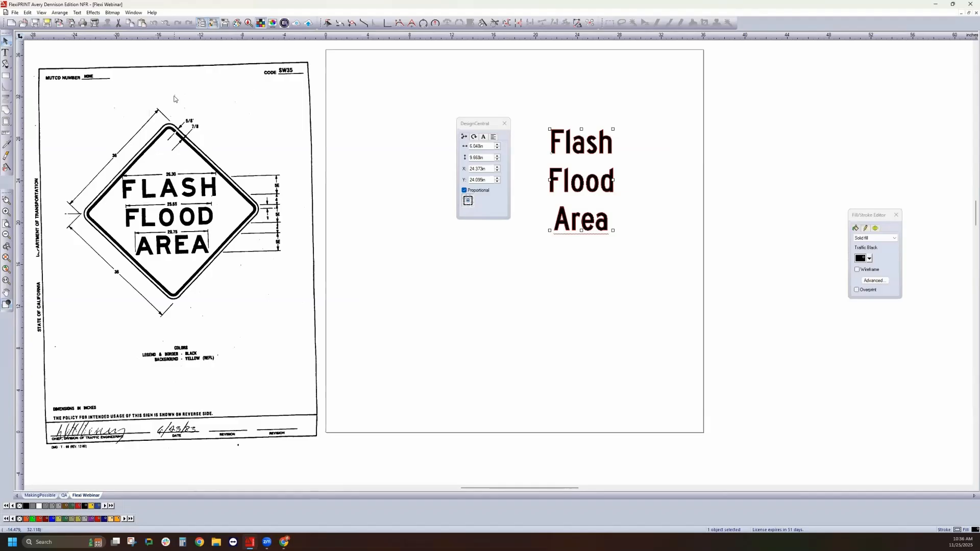
Step: Convert the three-line text to UPPER CASE and deselect it
{"action": "left_click", "coordinate": [77, 13]}
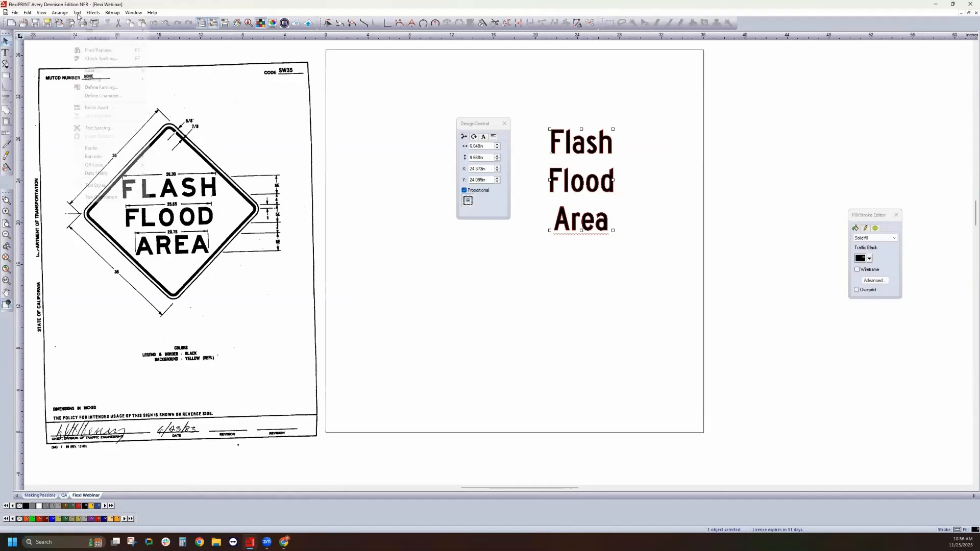
{"action": "mouse_move", "coordinate": [119, 72]}
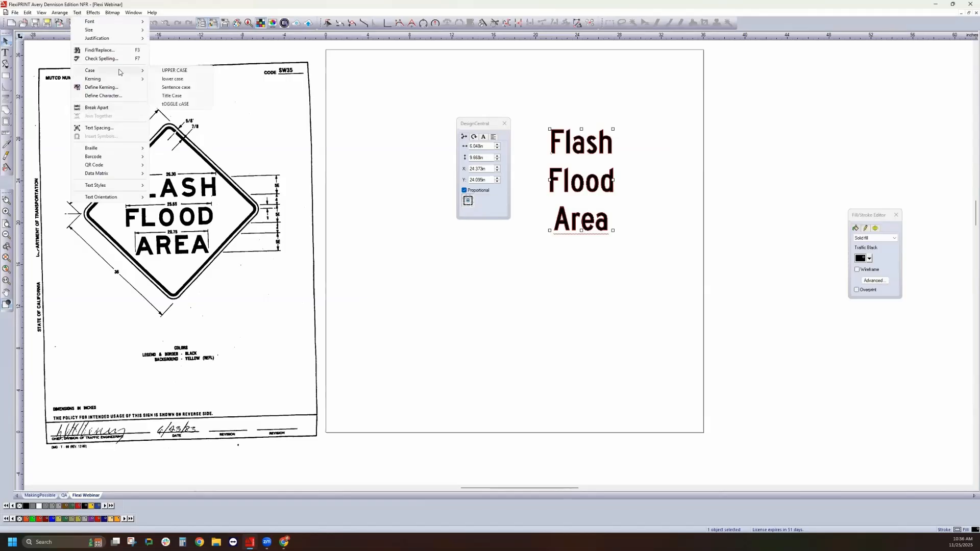
{"action": "left_click", "coordinate": [172, 71]}
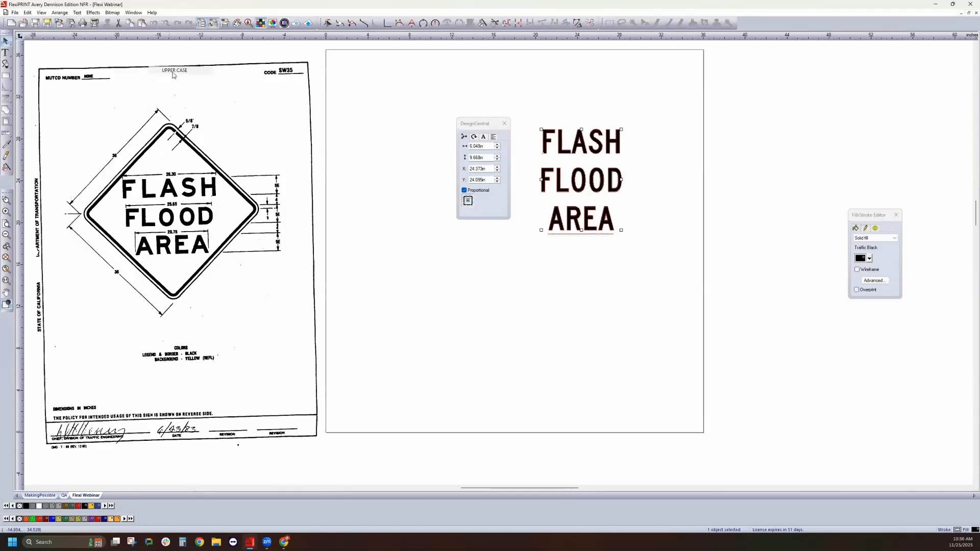
{"action": "left_click", "coordinate": [673, 254]}
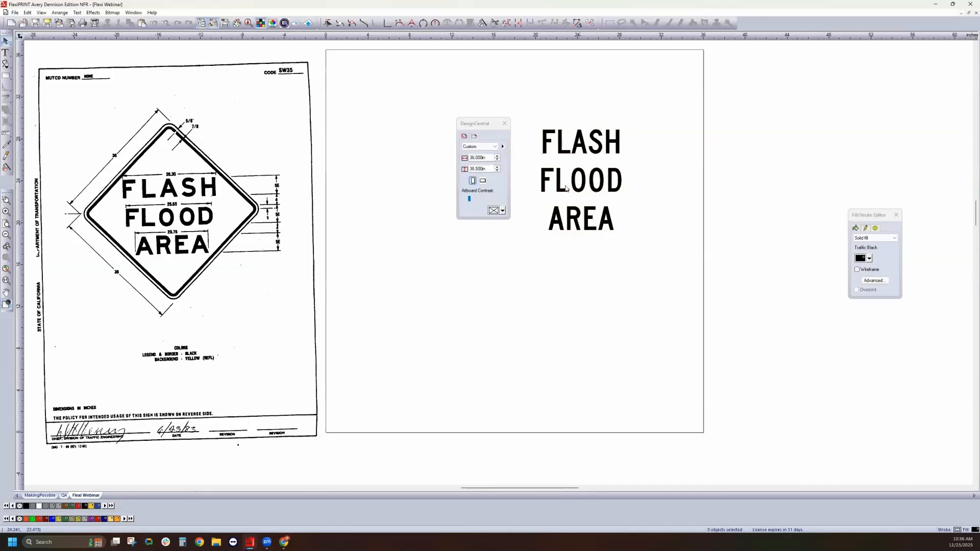
{"action": "left_click", "coordinate": [574, 189]}
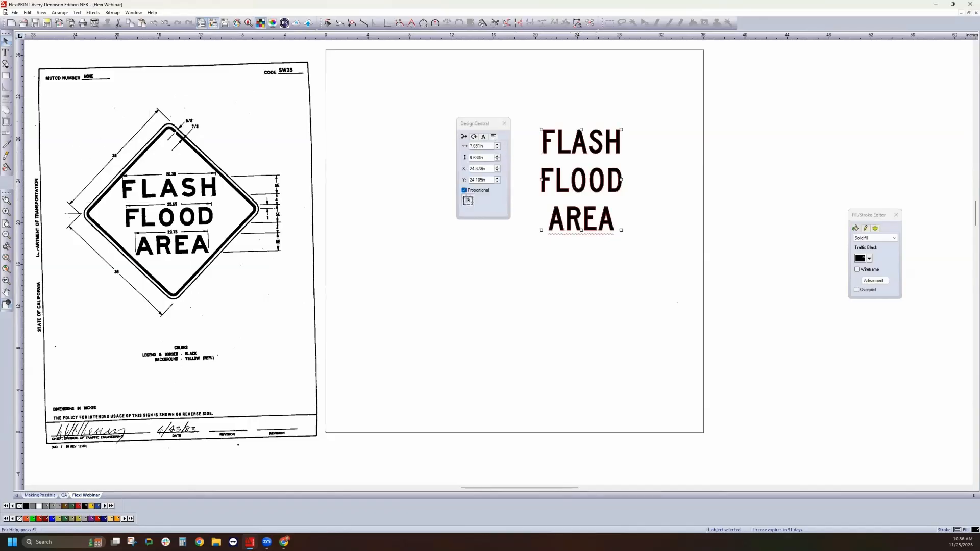
{"action": "left_click", "coordinate": [6, 53]}
{"action": "left_click", "coordinate": [614, 224]}
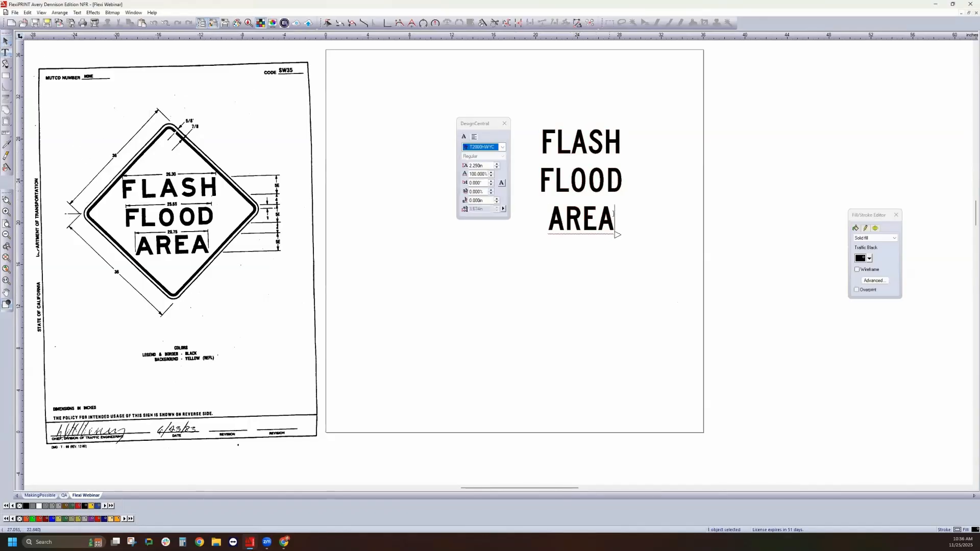
{"action": "left_click", "coordinate": [623, 183]}
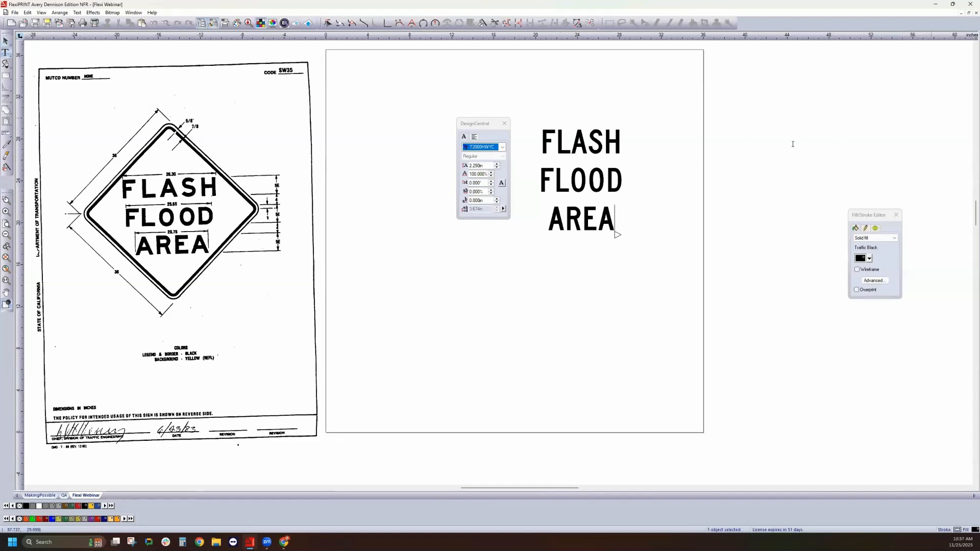
{"action": "key", "text": "Escape"}
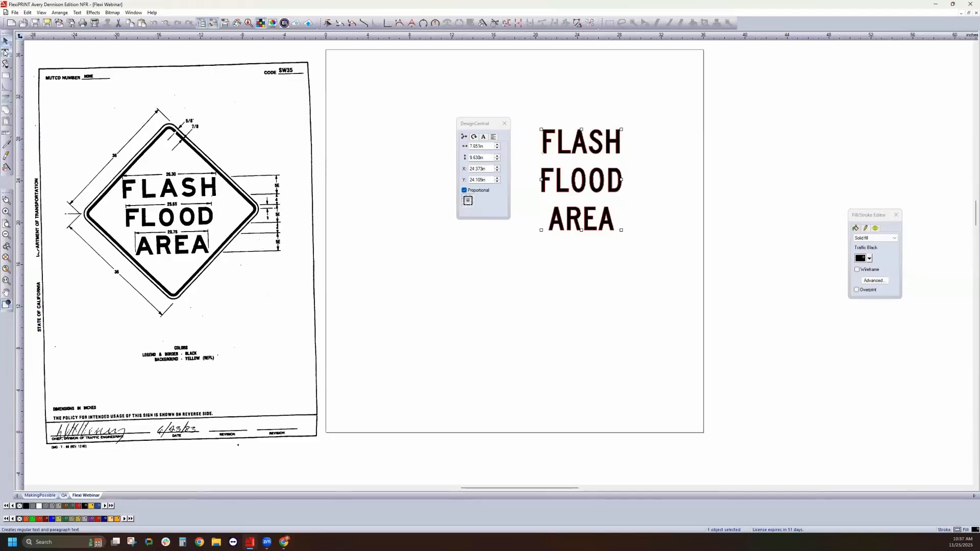
Step: Add a separate text object reading "TEST" below the three-line text and finish editing
{"action": "left_click", "coordinate": [5, 52]}
{"action": "left_click", "coordinate": [521, 274]}
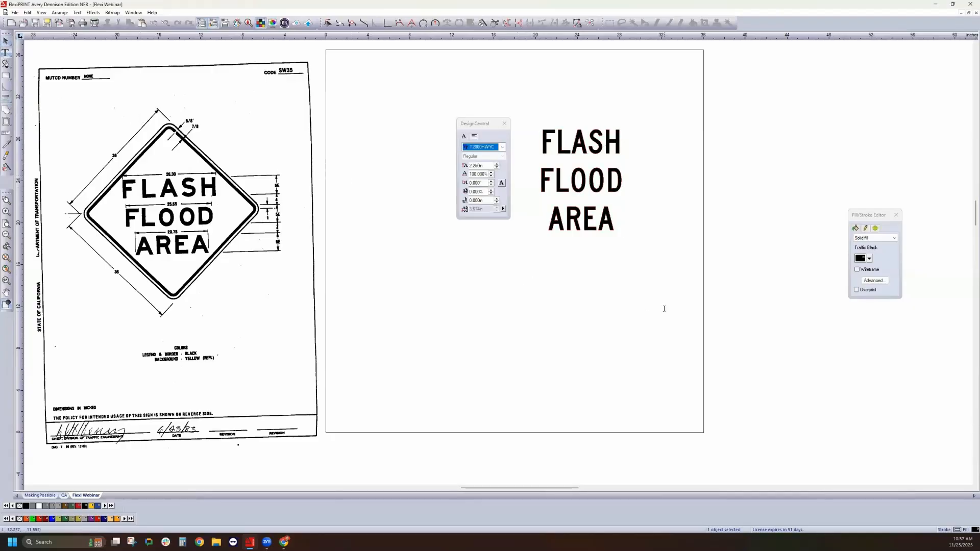
{"action": "type", "text": "TEST"}
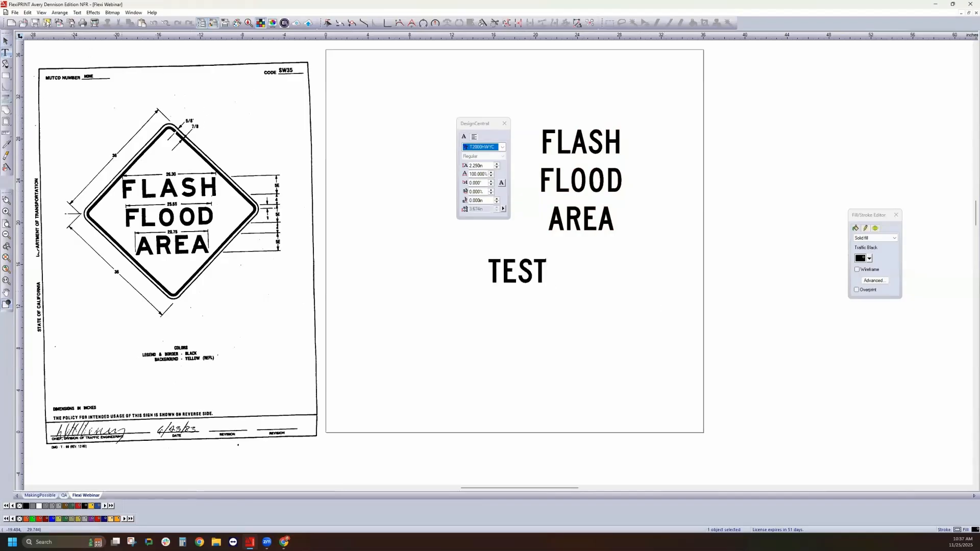
{"action": "left_click", "coordinate": [6, 41]}
Step: Move the three-line text slightly up and rightward, break it apart into separate lines, and select each line to check
{"action": "left_click", "coordinate": [562, 192]}
{"action": "left_click_drag", "start_coordinate": [585, 157], "coordinate": [612, 143]}
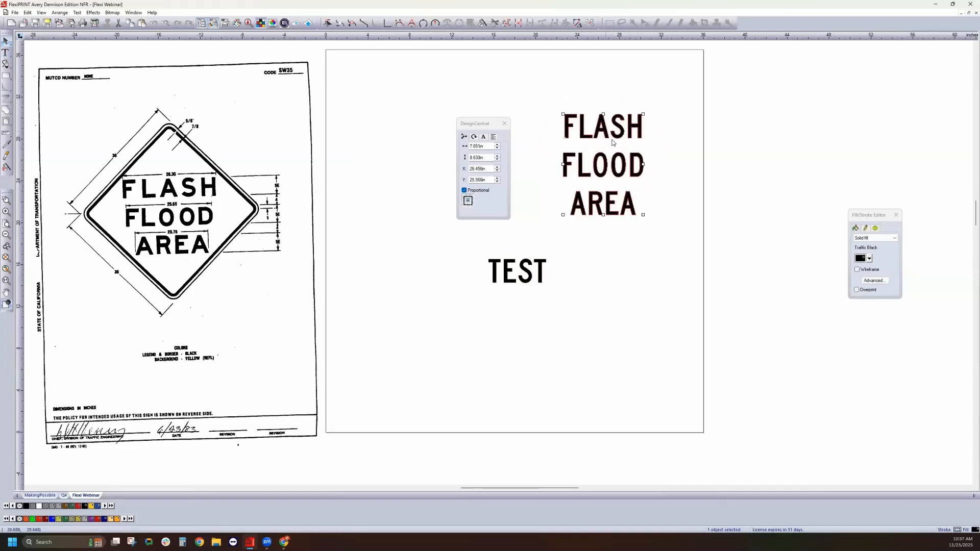
{"action": "left_click", "coordinate": [78, 13]}
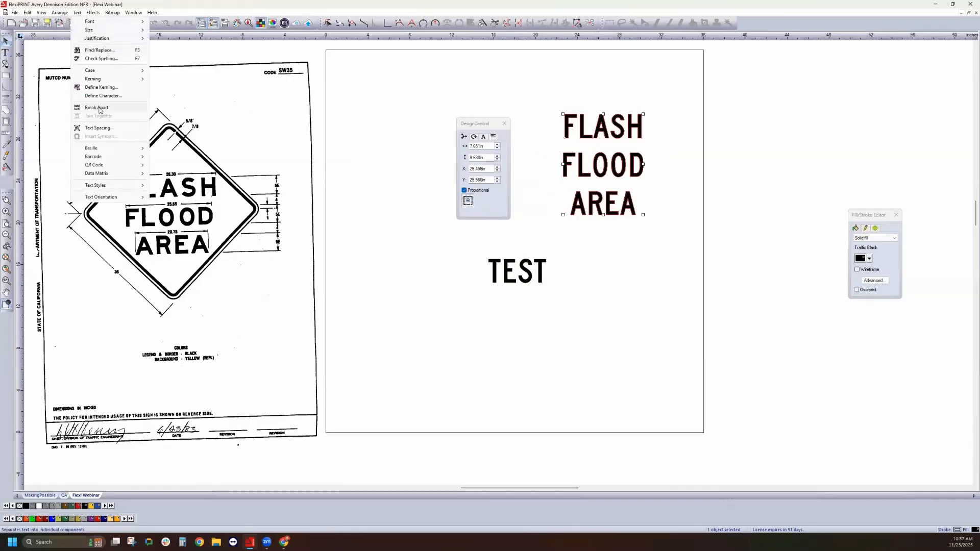
{"action": "left_click", "coordinate": [96, 107]}
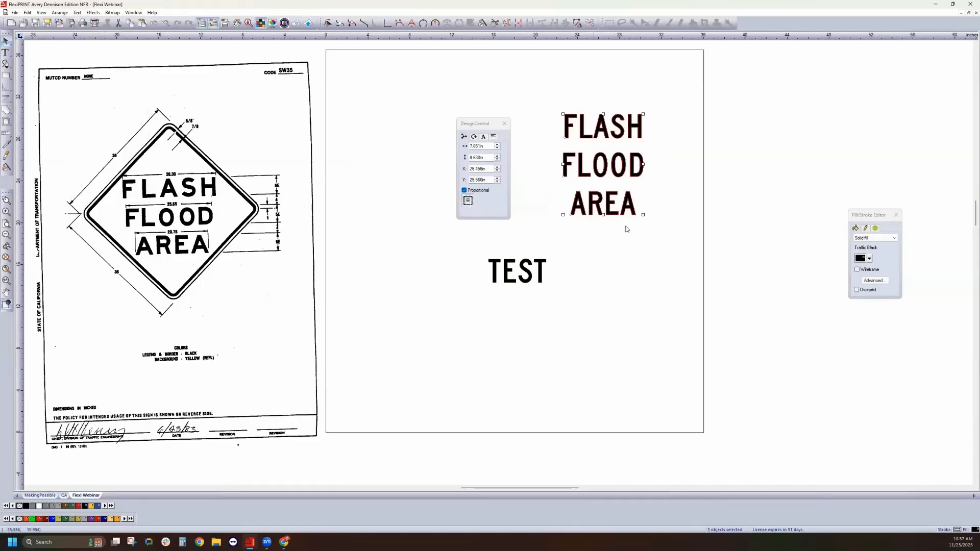
{"action": "left_click", "coordinate": [610, 203]}
{"action": "left_click", "coordinate": [603, 167]}
{"action": "left_click", "coordinate": [606, 127]}
Step: Break the word TEST apart into single letters and select the letters individually to check the separation
{"action": "left_click", "coordinate": [537, 266]}
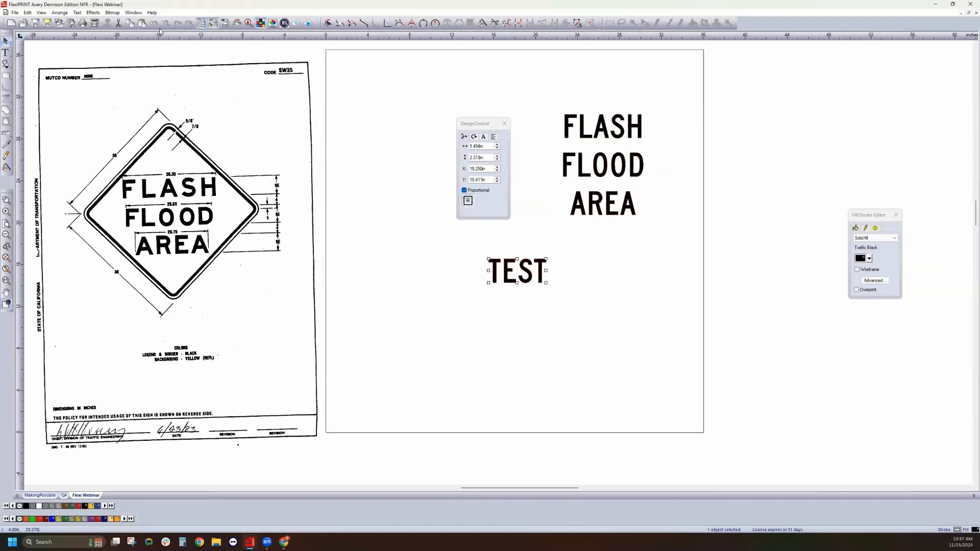
{"action": "left_click", "coordinate": [77, 12]}
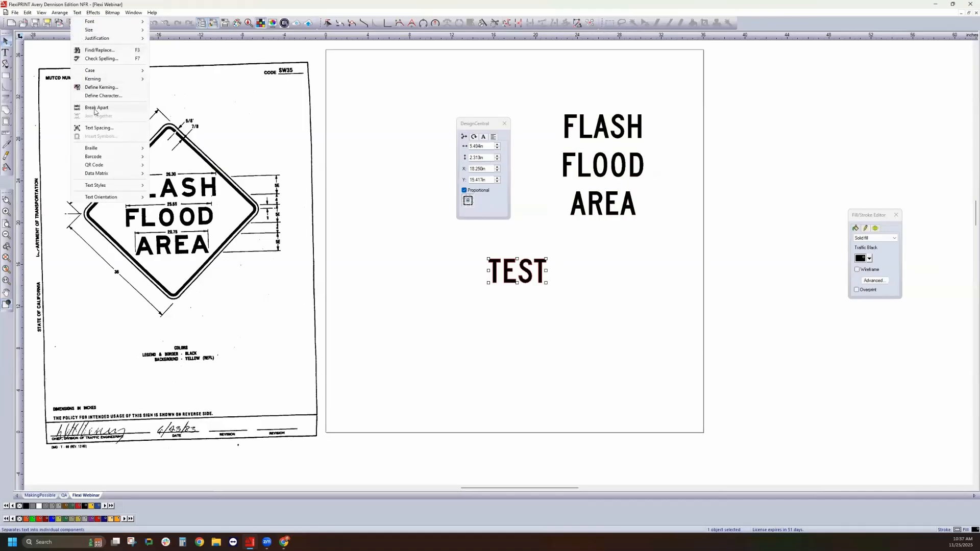
{"action": "left_click", "coordinate": [94, 107]}
{"action": "left_click", "coordinate": [493, 267]}
{"action": "left_click", "coordinate": [509, 262]}
{"action": "left_click", "coordinate": [522, 268]}
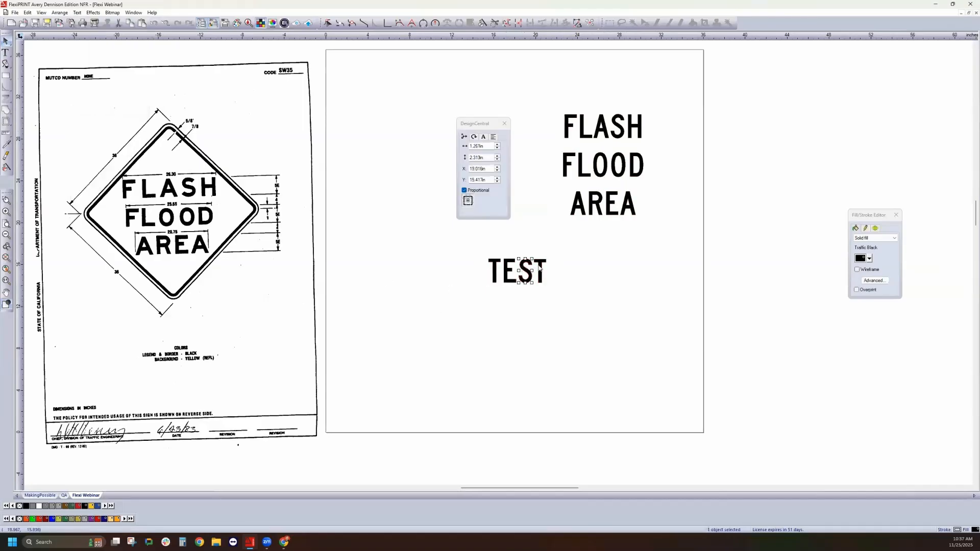
Step: Delete the TEST letters and the separate AREA and FLOOD lines, then select FLASH
{"action": "left_click_drag", "start_coordinate": [566, 301], "coordinate": [477, 255]}
{"action": "key", "text": "Delete"}
{"action": "left_click", "coordinate": [601, 176]}
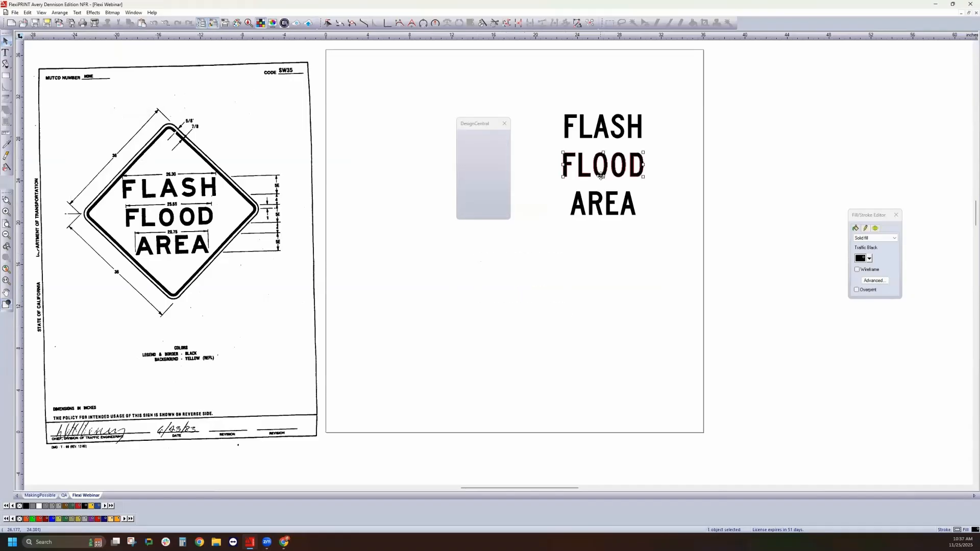
{"action": "left_click", "coordinate": [628, 204]}
{"action": "key", "text": "Delete"}
{"action": "left_click", "coordinate": [617, 173]}
{"action": "key", "text": "Delete"}
{"action": "left_click", "coordinate": [606, 135]}
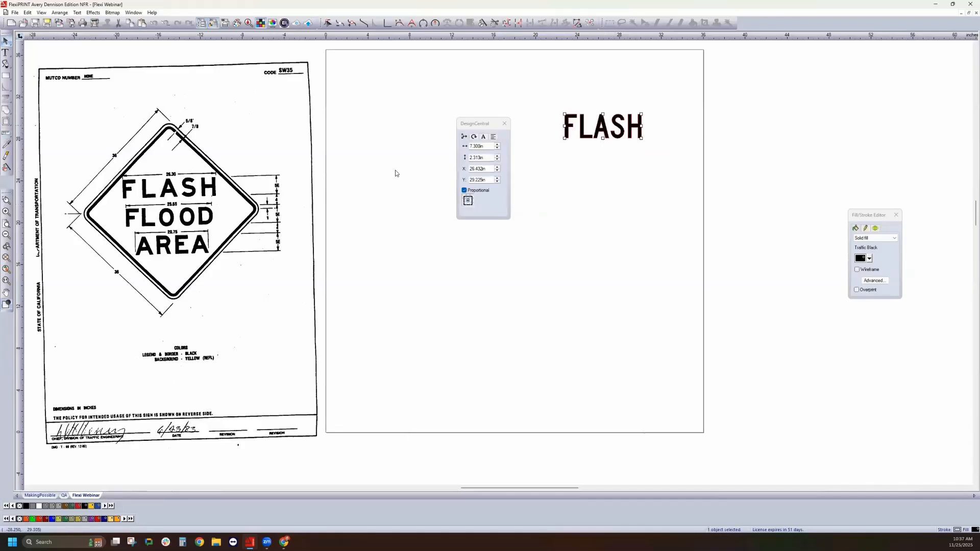
Step: Extend the FLASH text with "FLOOD" and "AREA" as its second and third lines
{"action": "left_click", "coordinate": [5, 52]}
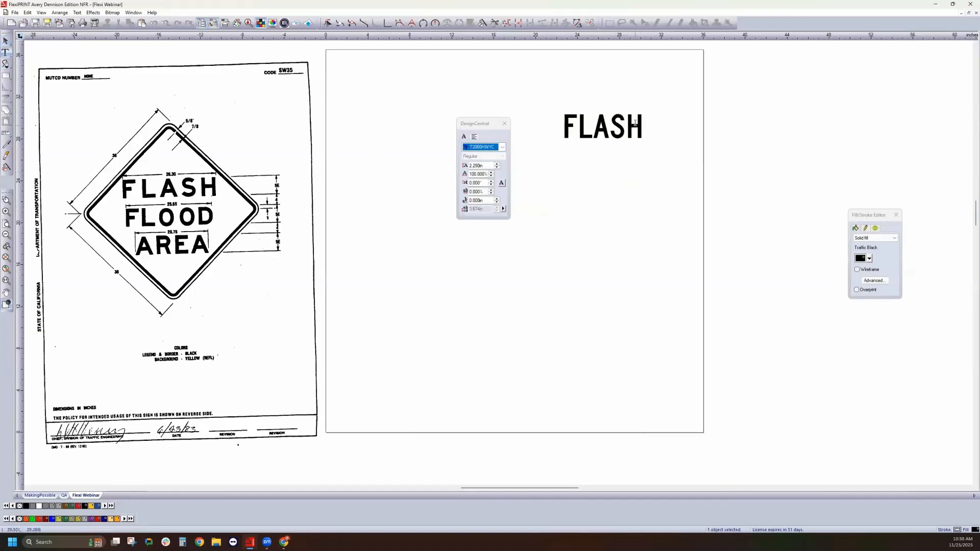
{"action": "key", "text": "Return"}
{"action": "type", "text": "FLOOD"}
{"action": "key", "text": "Return"}
{"action": "type", "text": "AREA"}
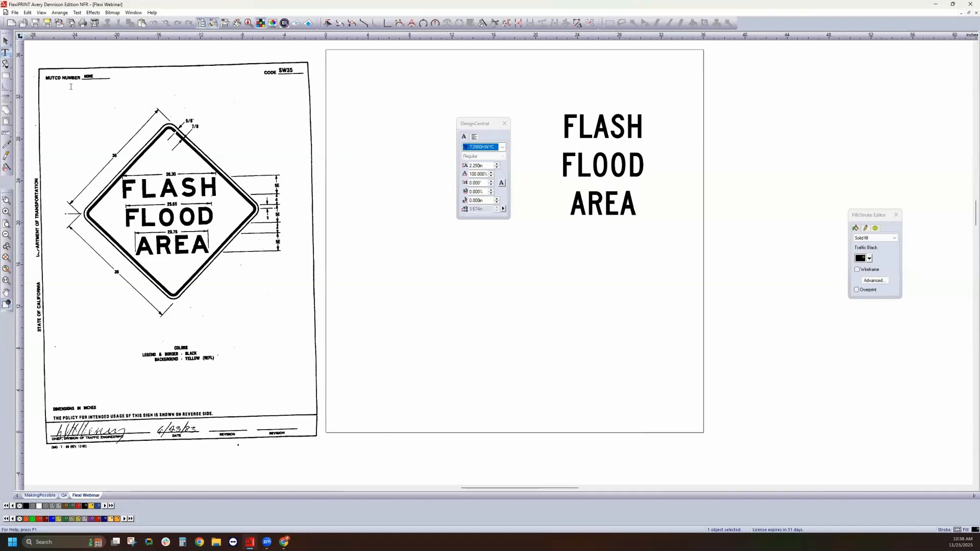
Step: Move the three-line text down to about Y 21.6 in on the artboard and set its font size to 5 in
{"action": "left_click", "coordinate": [6, 40]}
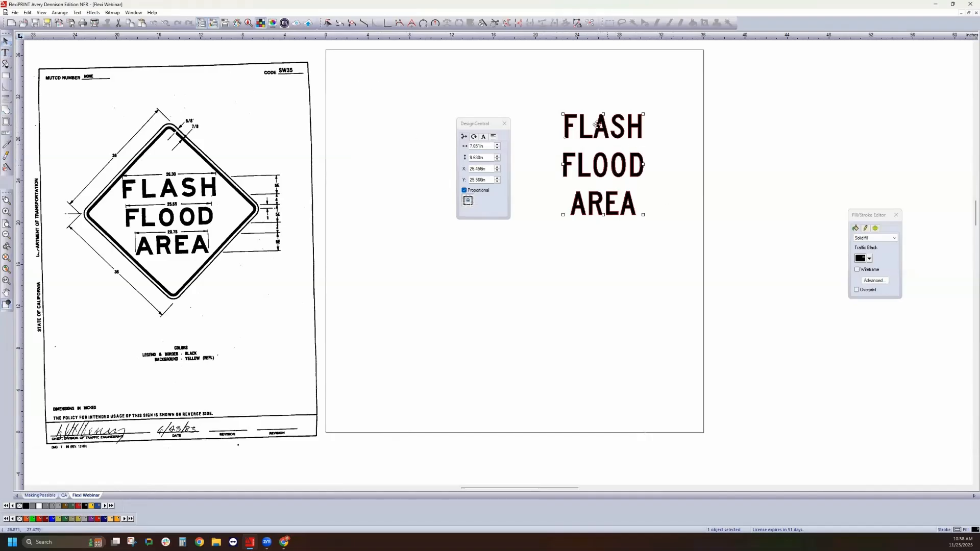
{"action": "left_click_drag", "start_coordinate": [587, 152], "coordinate": [562, 192]}
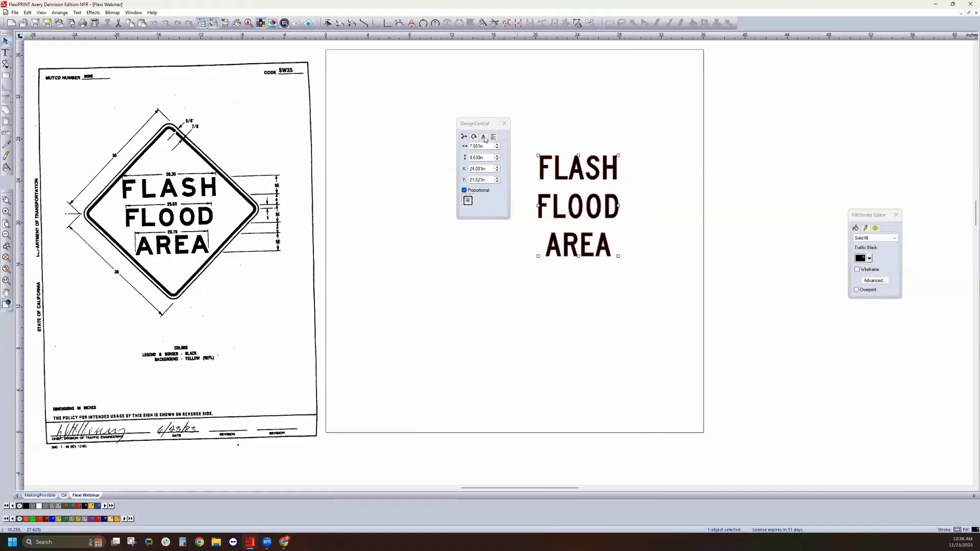
{"action": "left_click", "coordinate": [483, 137]}
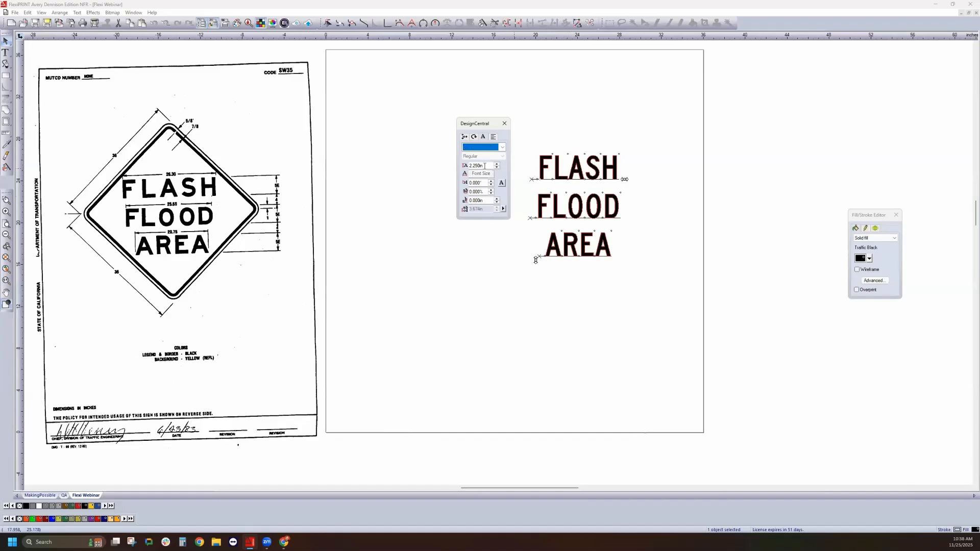
{"action": "double_click", "coordinate": [457, 165]}
{"action": "type", "text": "5"}
{"action": "key", "text": "Return"}
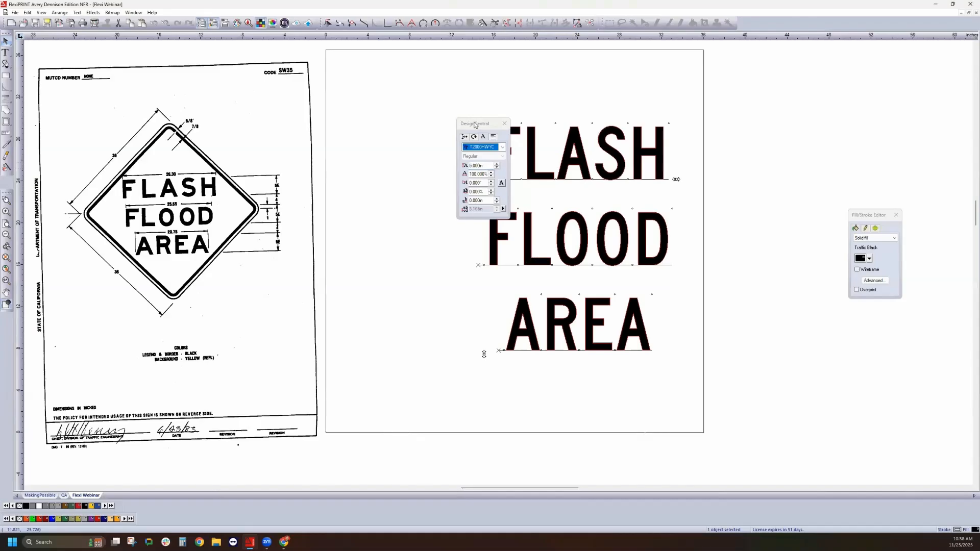
Step: Move the DesignCentral palette clear of the lettering and change the three-line text's font to T2000HWYE
{"action": "left_click_drag", "start_coordinate": [476, 124], "coordinate": [401, 135]}
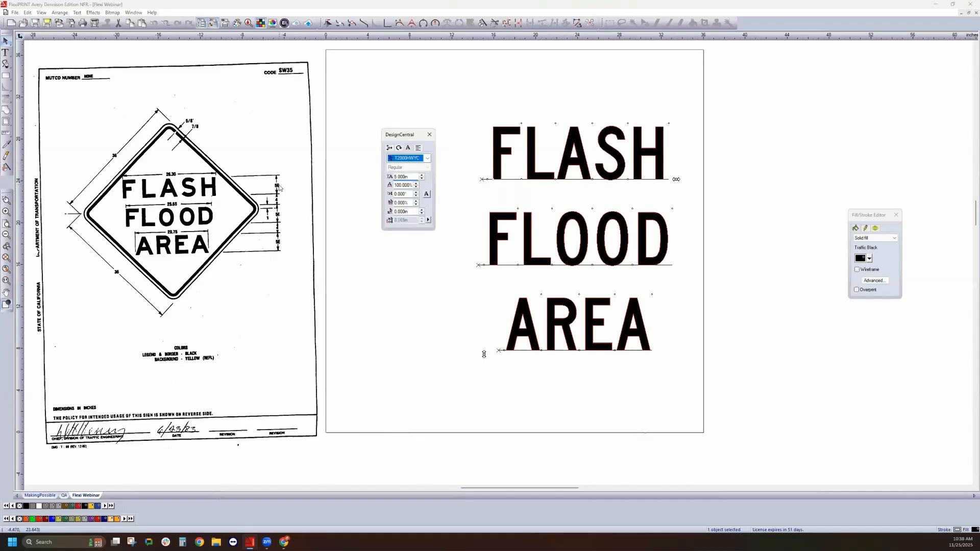
{"action": "left_click", "coordinate": [427, 157]}
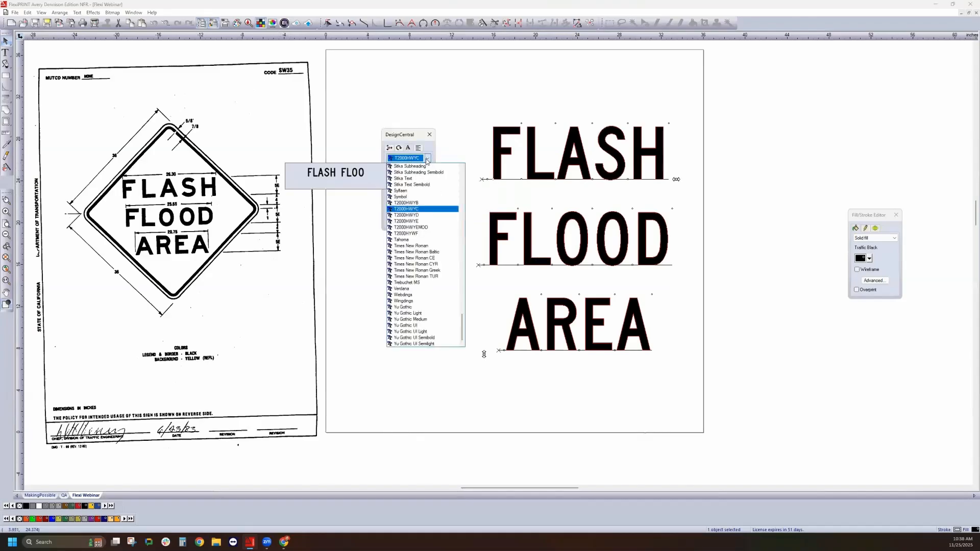
{"action": "left_click", "coordinate": [409, 223]}
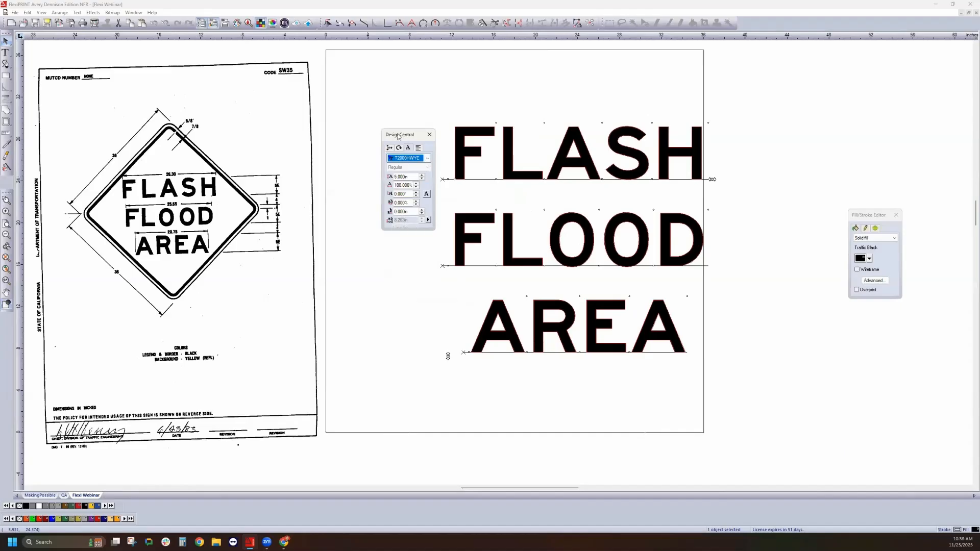
{"action": "left_click_drag", "start_coordinate": [398, 137], "coordinate": [374, 134]}
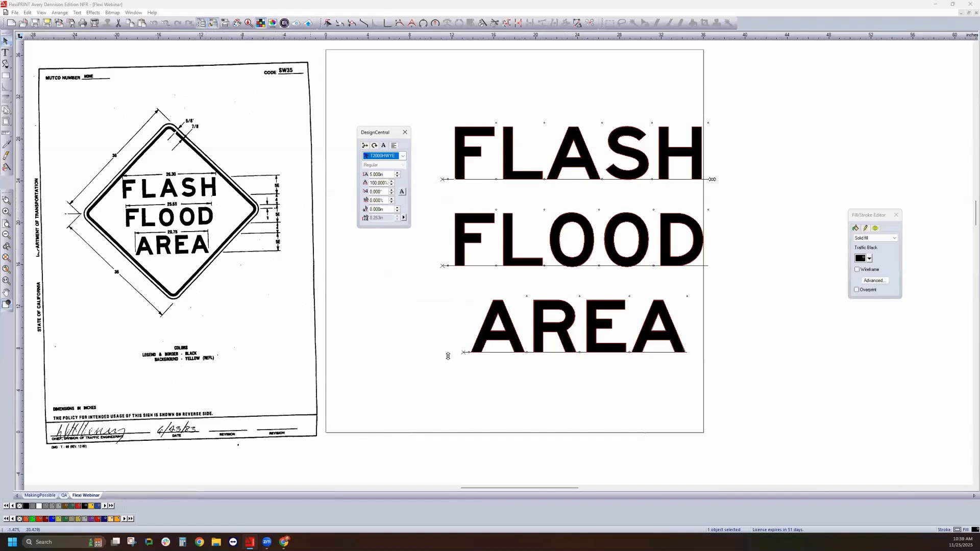
Step: Place a copy of the three-line text beside the artboard and reselect the original
{"action": "key", "text": "Escape"}
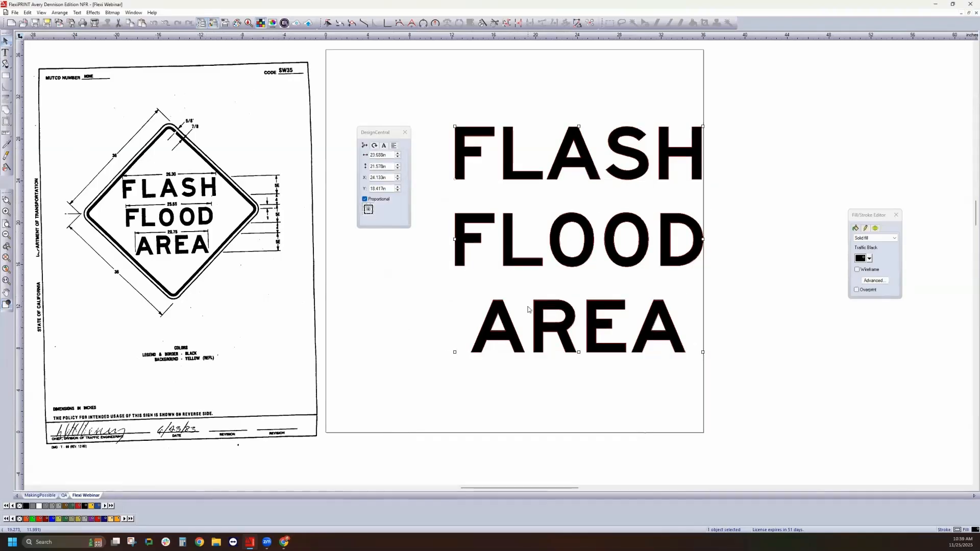
{"action": "left_click_drag", "start_coordinate": [510, 337], "coordinate": [837, 334]}
{"action": "left_click", "coordinate": [627, 218]}
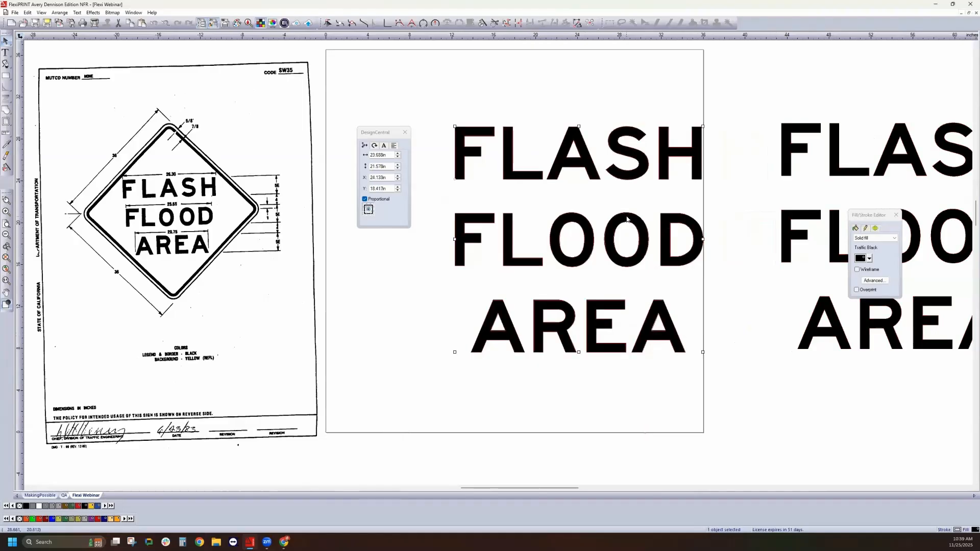
Step: Switch the original text's line spacing from automatic to specified, set it to 9 in, and deselect the text
{"action": "left_click", "coordinate": [385, 146]}
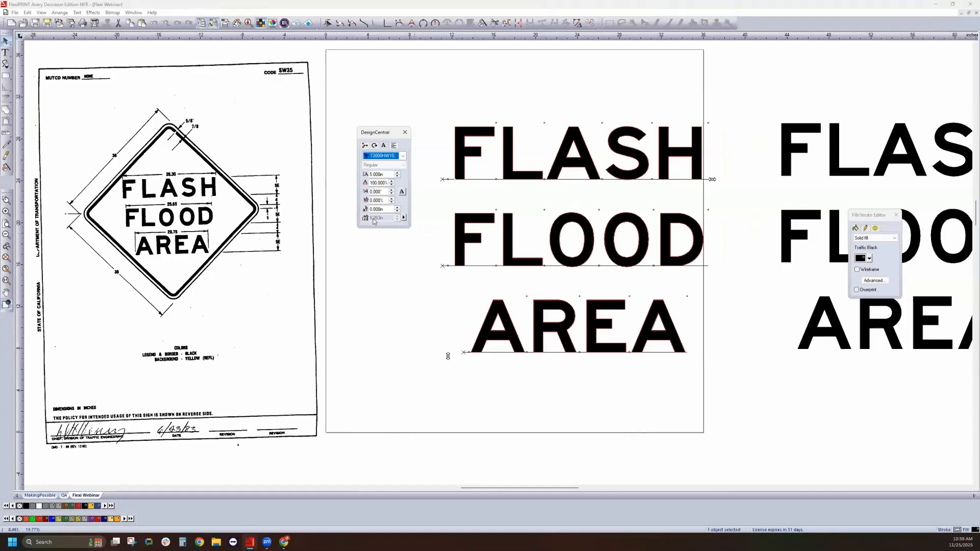
{"action": "left_click", "coordinate": [403, 219]}
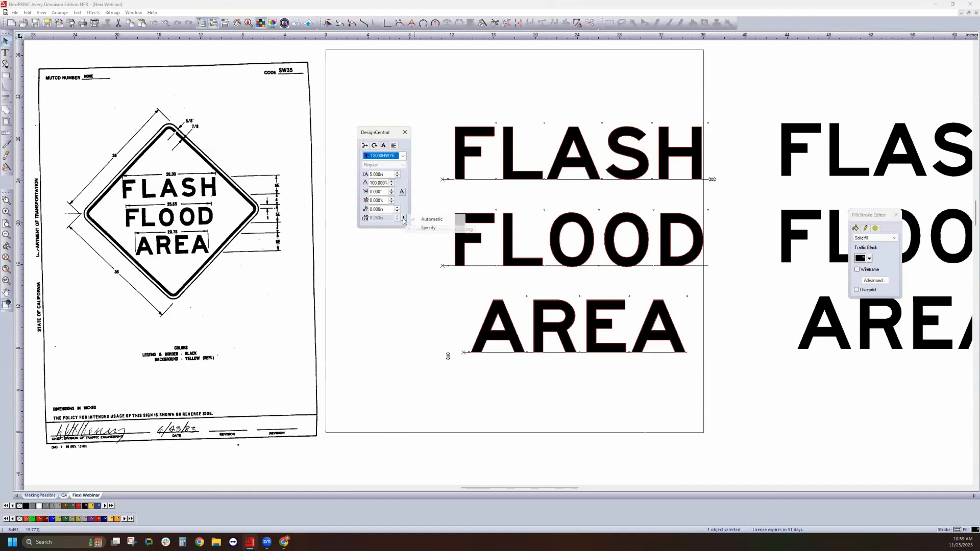
{"action": "left_click", "coordinate": [429, 228]}
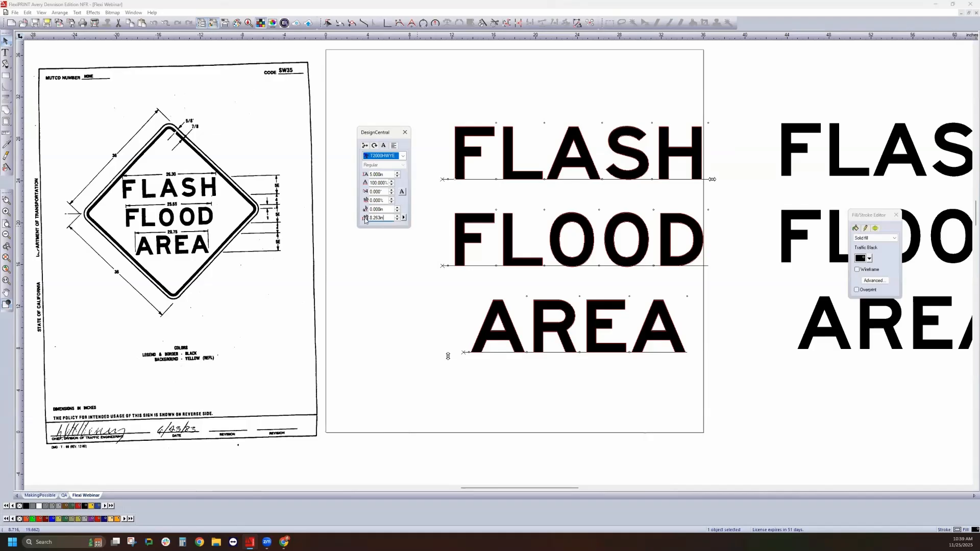
{"action": "left_click_drag", "start_coordinate": [383, 218], "coordinate": [370, 218]}
{"action": "type", "text": "9"}
{"action": "key", "text": "Return"}
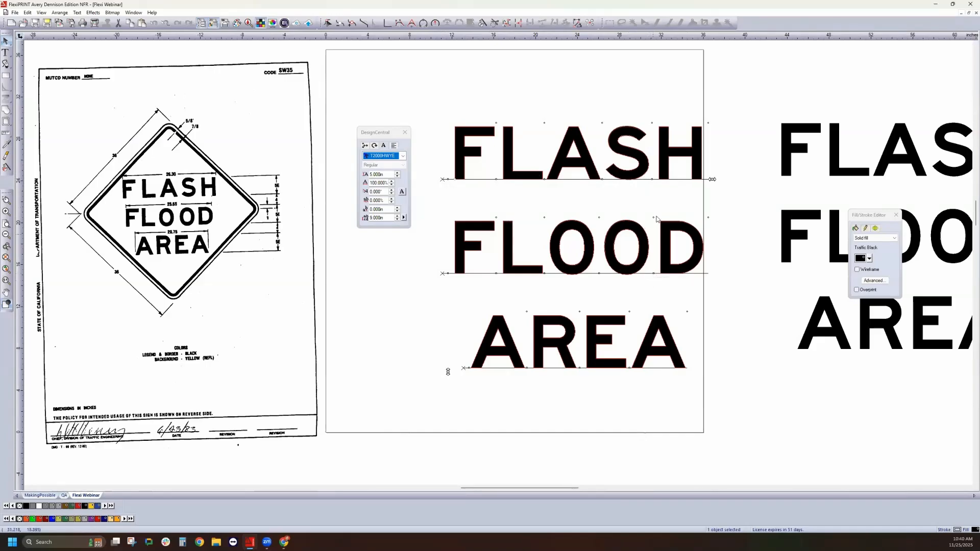
{"action": "left_click_drag", "start_coordinate": [388, 218], "coordinate": [353, 220]}
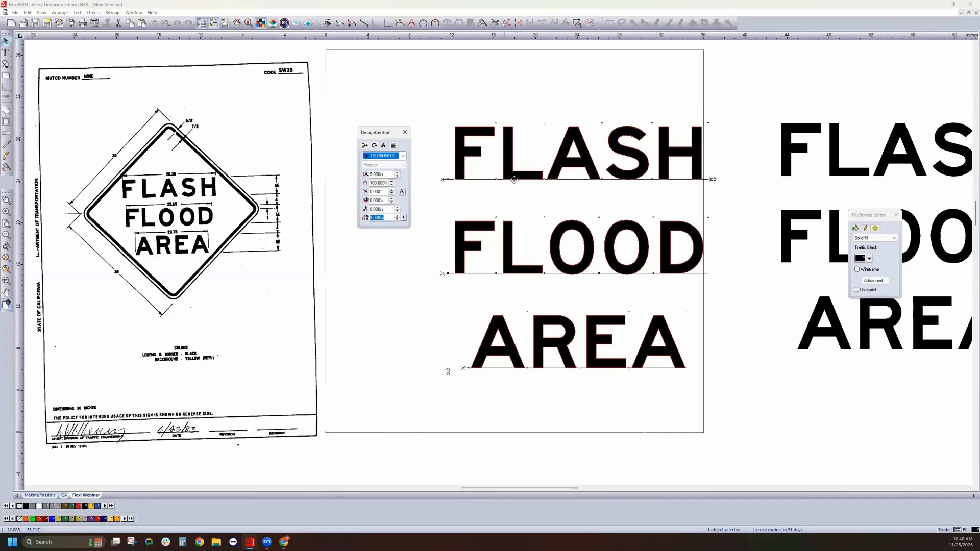
{"action": "left_click", "coordinate": [401, 263]}
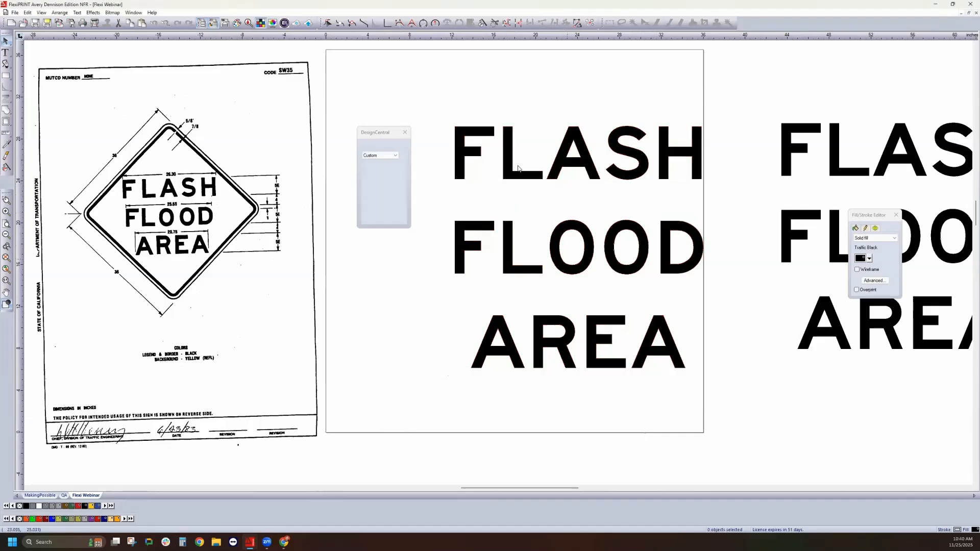
Step: Move the 9 in spaced text off the artboard below the scan and bring the copy onto the artboard in its place
{"action": "left_click", "coordinate": [466, 135]}
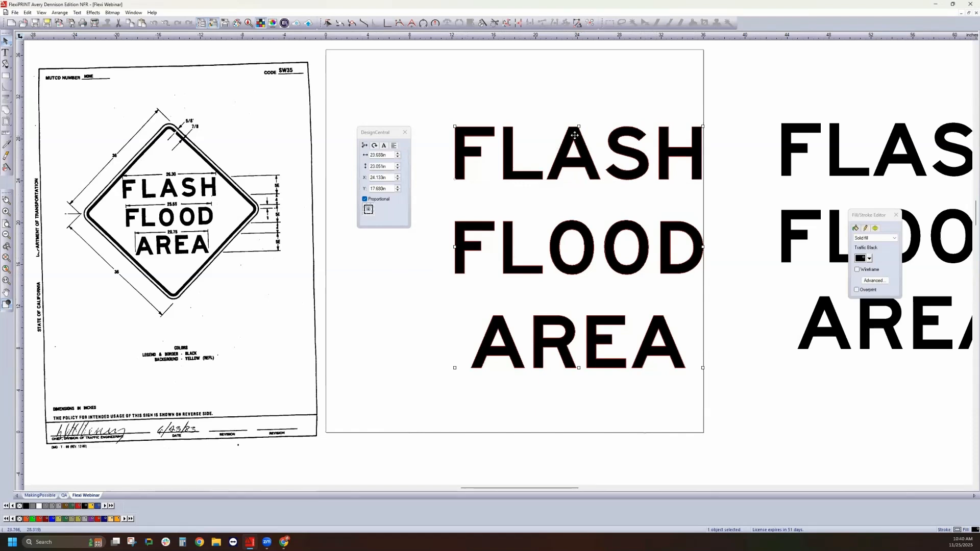
{"action": "left_click_drag", "start_coordinate": [524, 201], "coordinate": [484, 270]}
{"action": "left_click_drag", "start_coordinate": [606, 270], "coordinate": [296, 469]}
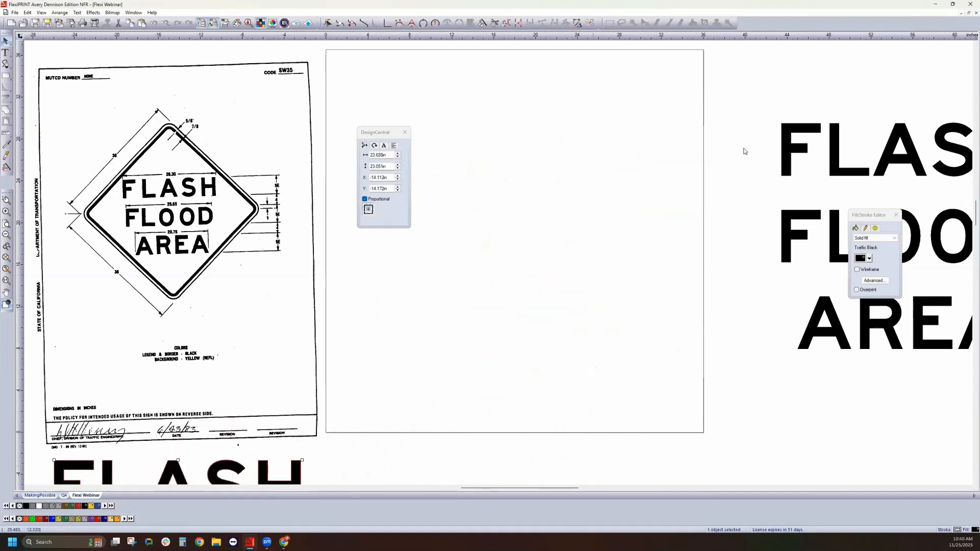
{"action": "left_click_drag", "start_coordinate": [789, 148], "coordinate": [485, 135]}
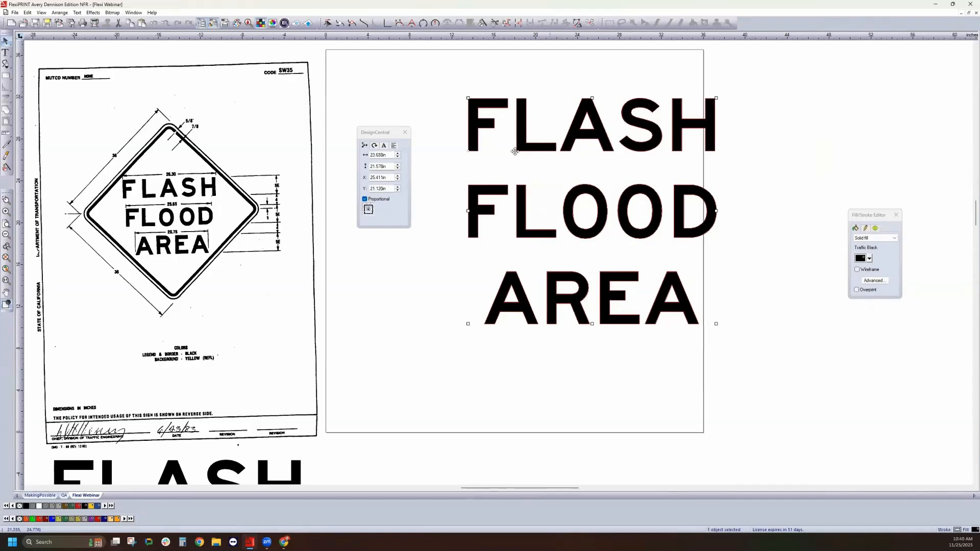
Step: Break the three-line text on the artboard apart into separate lines, and select AREA and FLASH individually to check the split
{"action": "left_click", "coordinate": [77, 13]}
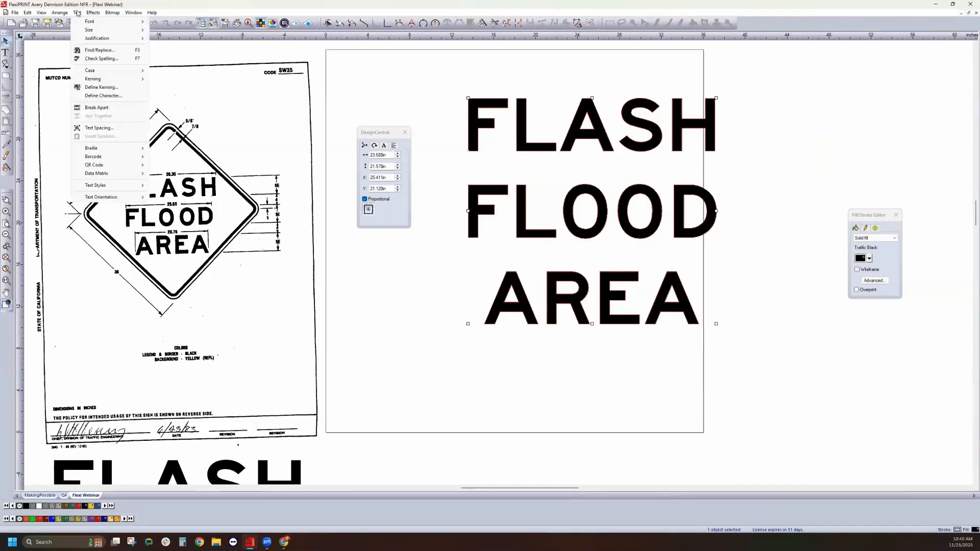
{"action": "left_click", "coordinate": [97, 107]}
{"action": "left_click", "coordinate": [450, 259]}
{"action": "left_click", "coordinate": [557, 285]}
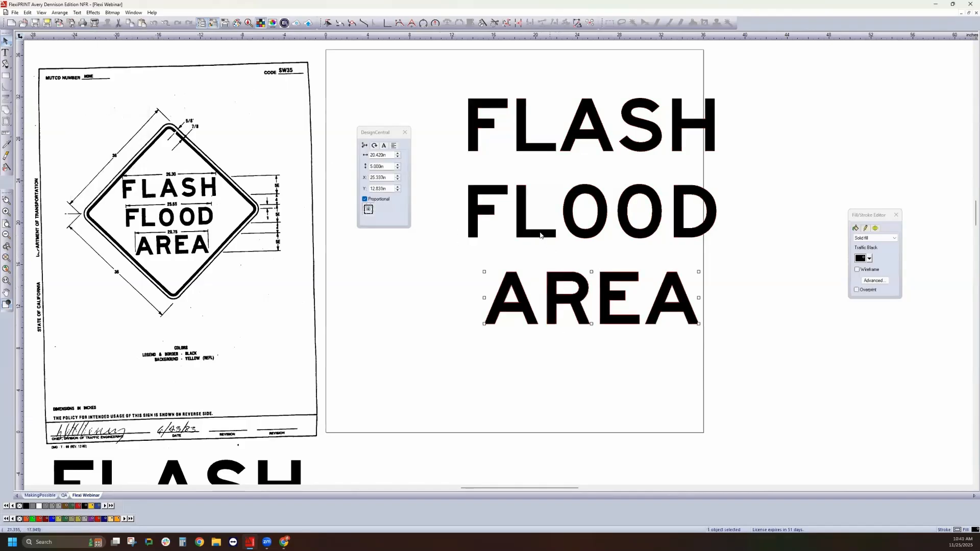
{"action": "left_click", "coordinate": [523, 140]}
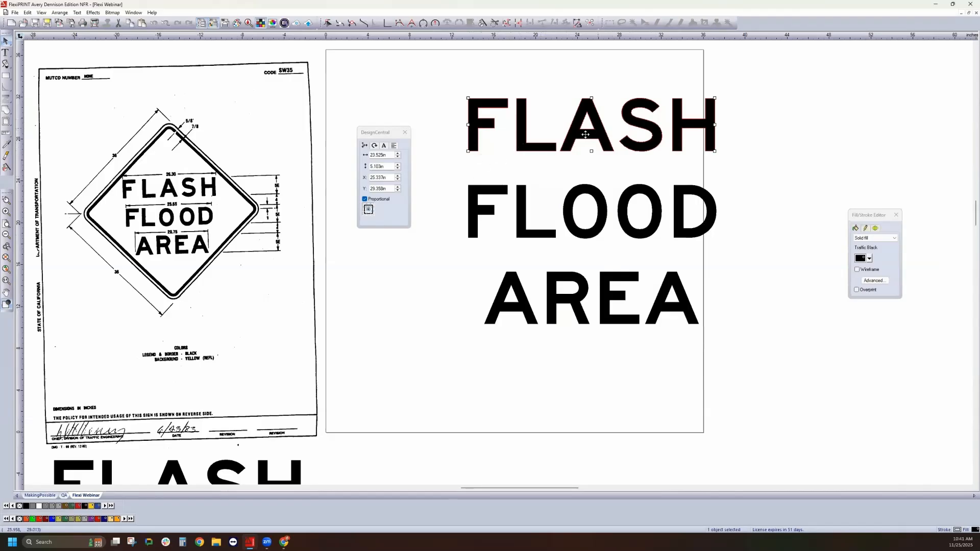
{"action": "left_click", "coordinate": [730, 144]}
Step: Select the separate FLASH, FLOOD and AREA lines together and preview a vertical spacing of 4 in between them
{"action": "left_click", "coordinate": [682, 128]}
{"action": "left_click", "coordinate": [572, 204], "text": "shift"}
{"action": "left_click", "coordinate": [550, 286], "text": "shift"}
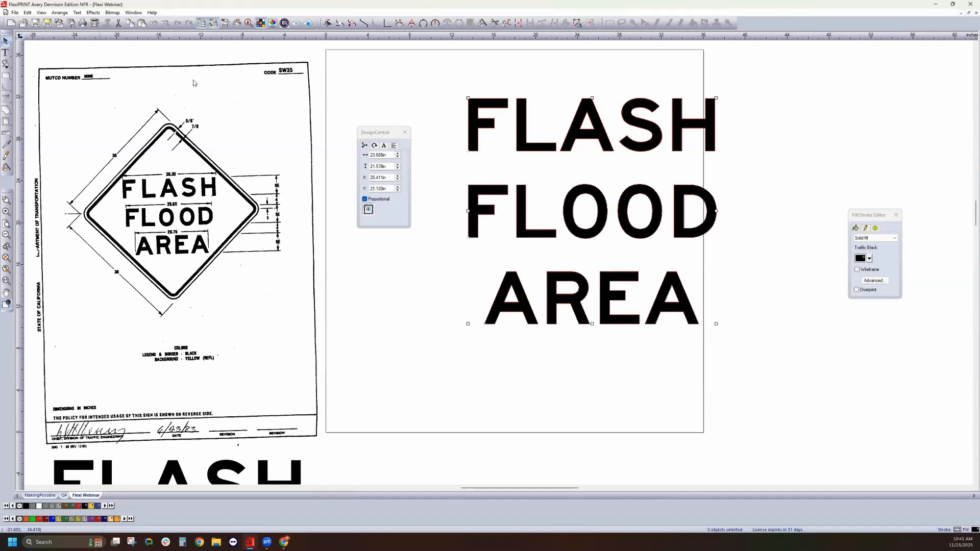
{"action": "left_click", "coordinate": [60, 12]}
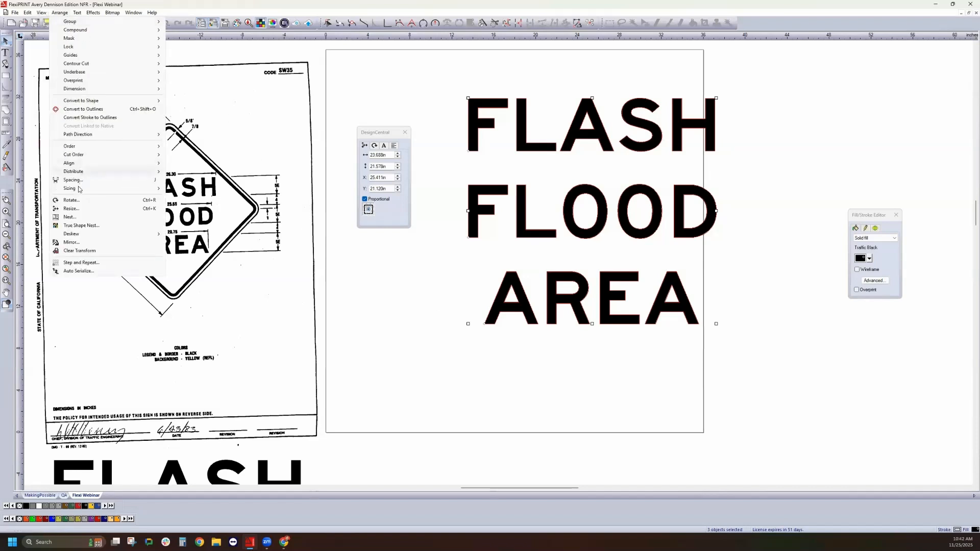
{"action": "left_click", "coordinate": [412, 357]}
{"action": "left_click", "coordinate": [521, 141]}
{"action": "left_click", "coordinate": [520, 205], "text": "shift"}
{"action": "left_click", "coordinate": [521, 296], "text": "shift"}
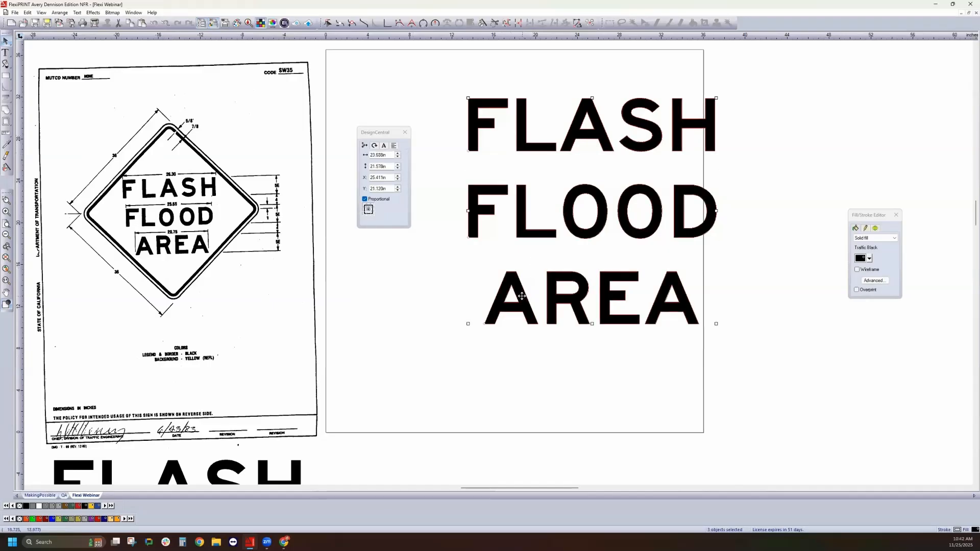
{"action": "key", "text": "ctrl+shift+s"}
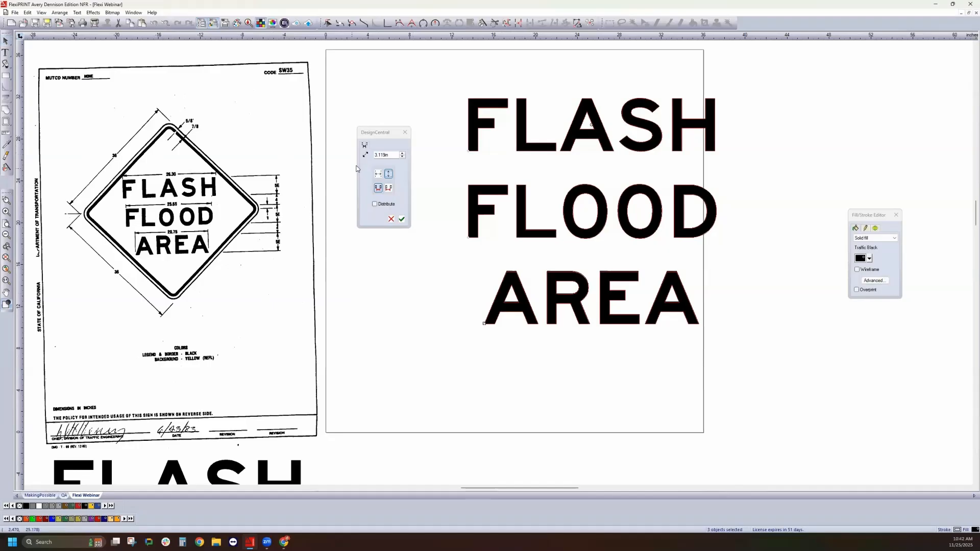
{"action": "left_click", "coordinate": [387, 155]}
{"action": "type", "text": "4"}
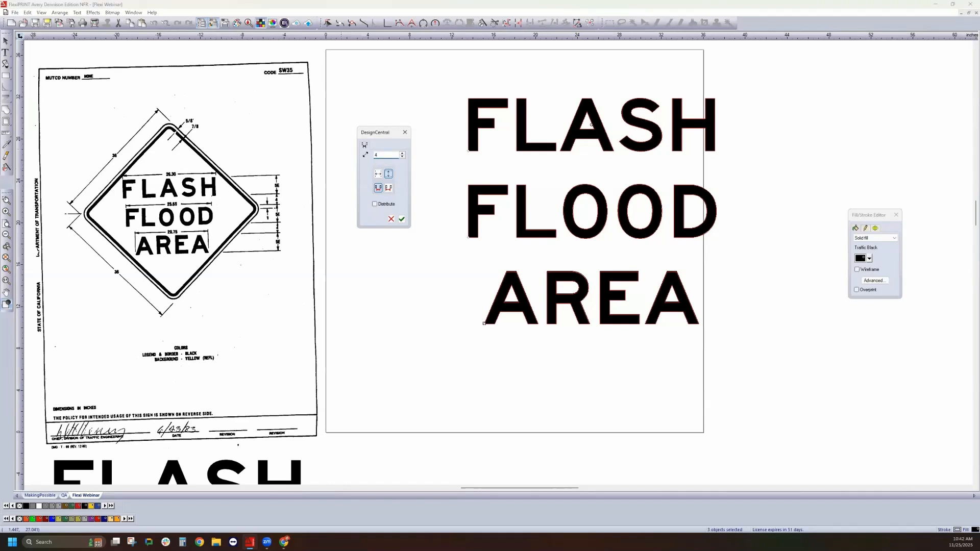
{"action": "key", "text": "Return"}
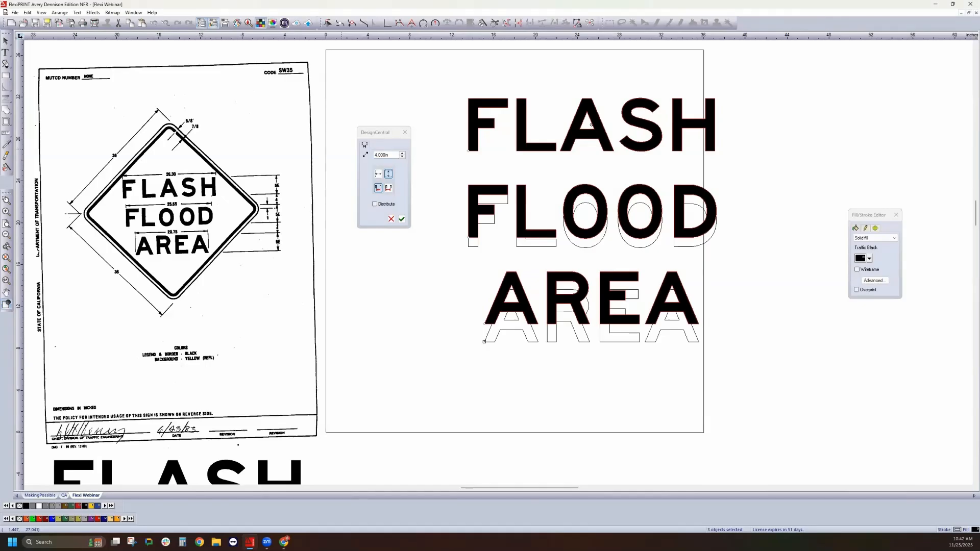
Step: Preview horizontal spacing, return to vertical, and apply a 4 in gap between the three separate lines
{"action": "left_click", "coordinate": [378, 175]}
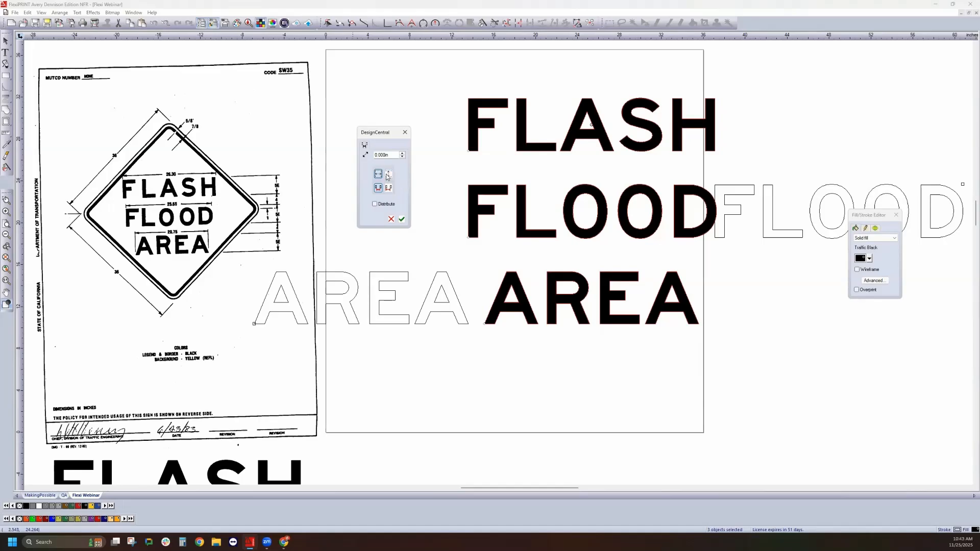
{"action": "left_click", "coordinate": [387, 175]}
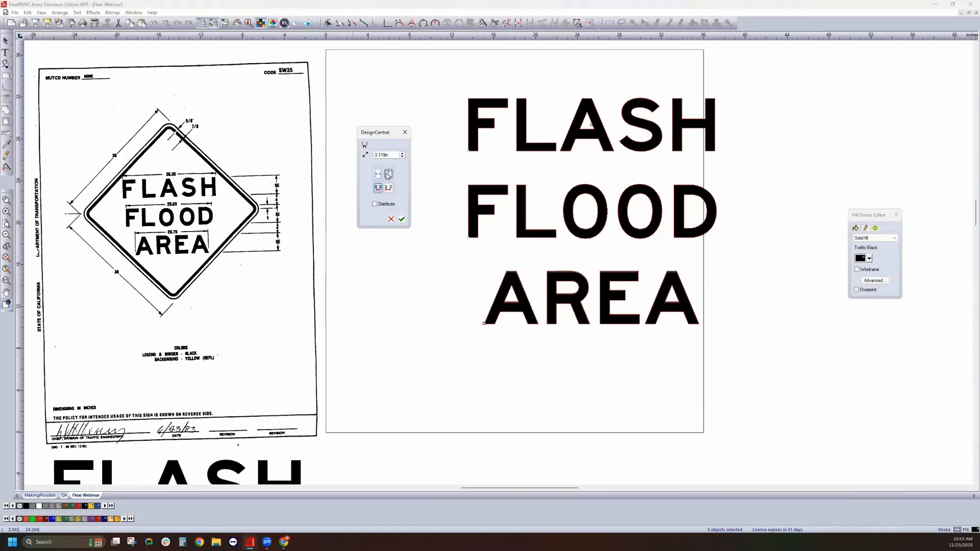
{"action": "double_click", "coordinate": [391, 154]}
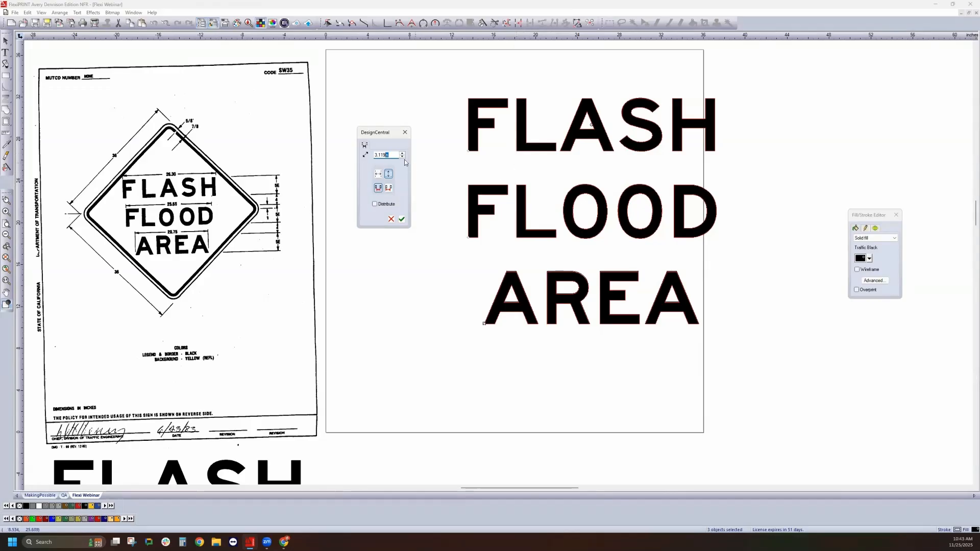
{"action": "left_click", "coordinate": [378, 188]}
{"action": "type", "text": "4"}
{"action": "key", "text": "Return"}
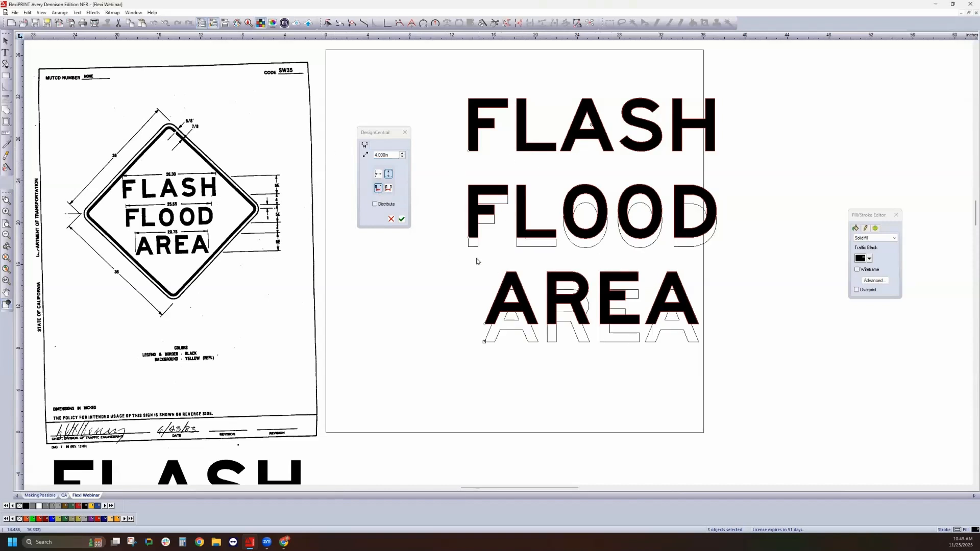
{"action": "left_click", "coordinate": [402, 220]}
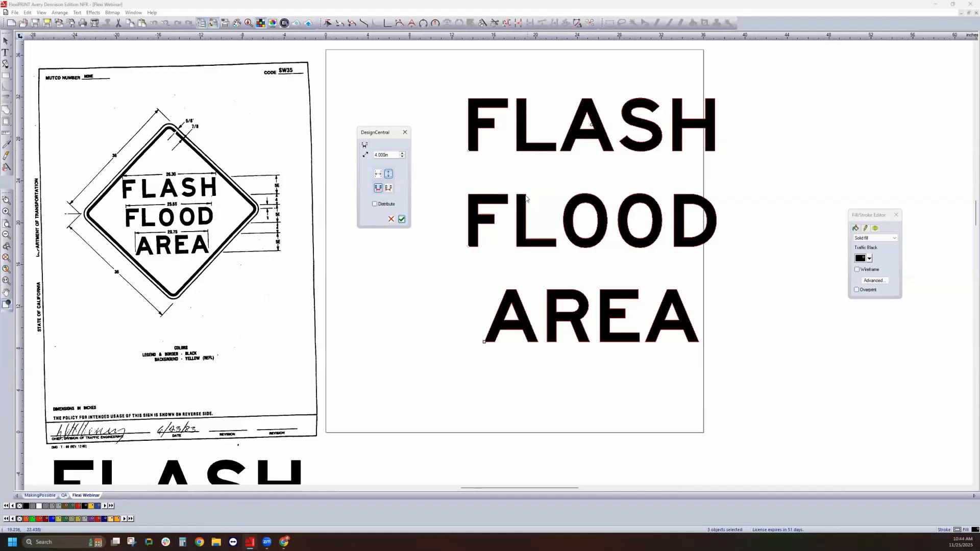
Step: Place a horizontal guide along the flat bottom edge of the FLASH letters
{"action": "left_click", "coordinate": [6, 200]}
{"action": "left_click_drag", "start_coordinate": [522, 118], "coordinate": [751, 165]}
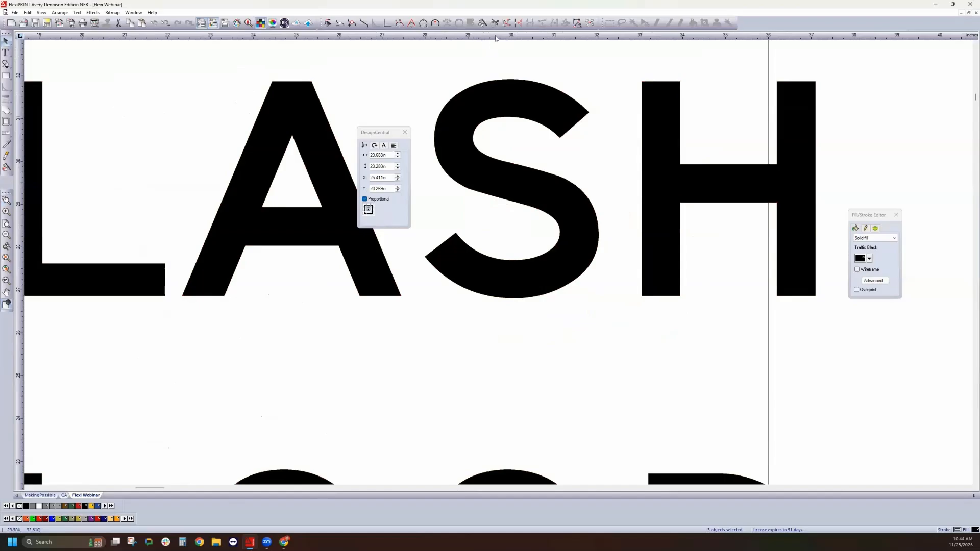
{"action": "left_click_drag", "start_coordinate": [547, 35], "coordinate": [541, 296]}
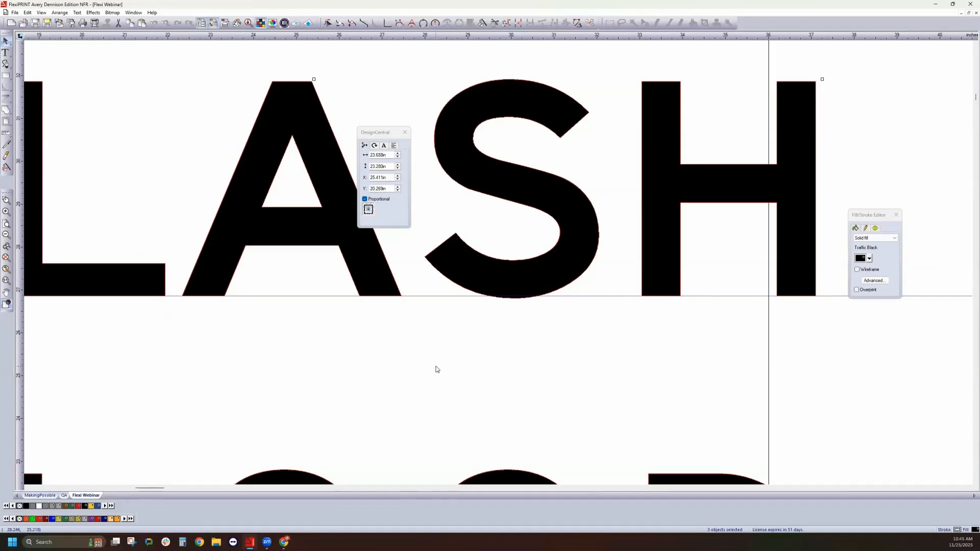
Step: Rotate the guide below FLASH freehand to about 352°, set its angle back to 0°, and deselect it
{"action": "left_click", "coordinate": [437, 296]}
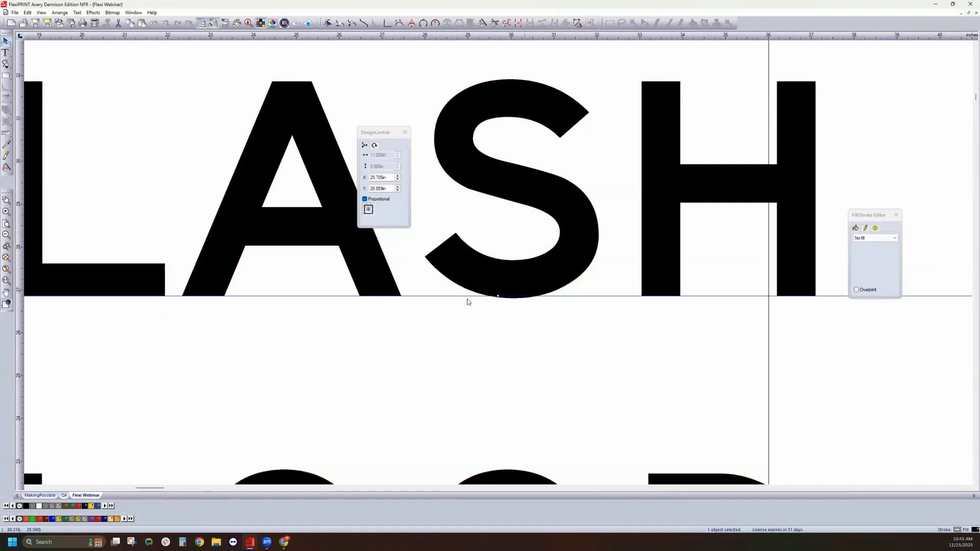
{"action": "left_click", "coordinate": [373, 146]}
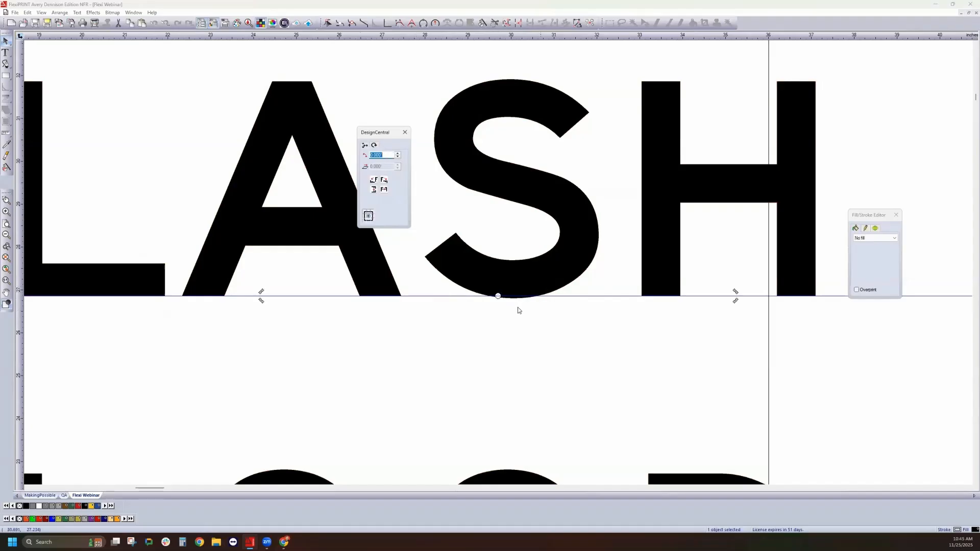
{"action": "left_click_drag", "start_coordinate": [736, 300], "coordinate": [735, 329]}
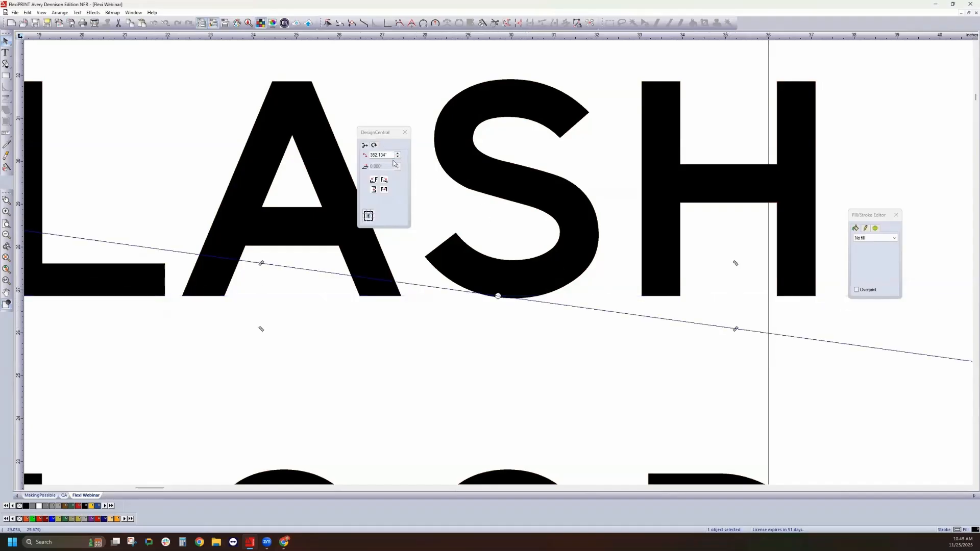
{"action": "left_click_drag", "start_coordinate": [390, 155], "coordinate": [333, 157]}
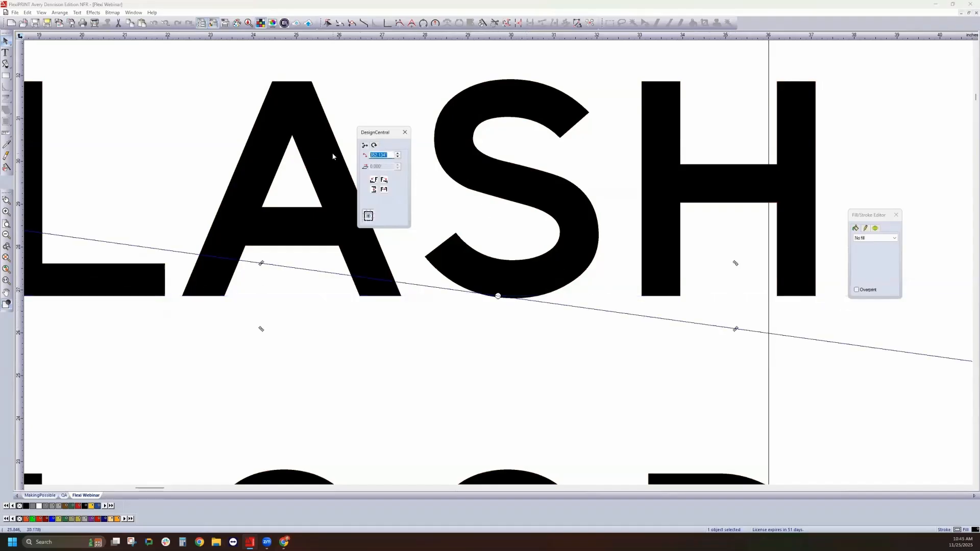
{"action": "type", "text": "0"}
{"action": "key", "text": "Return"}
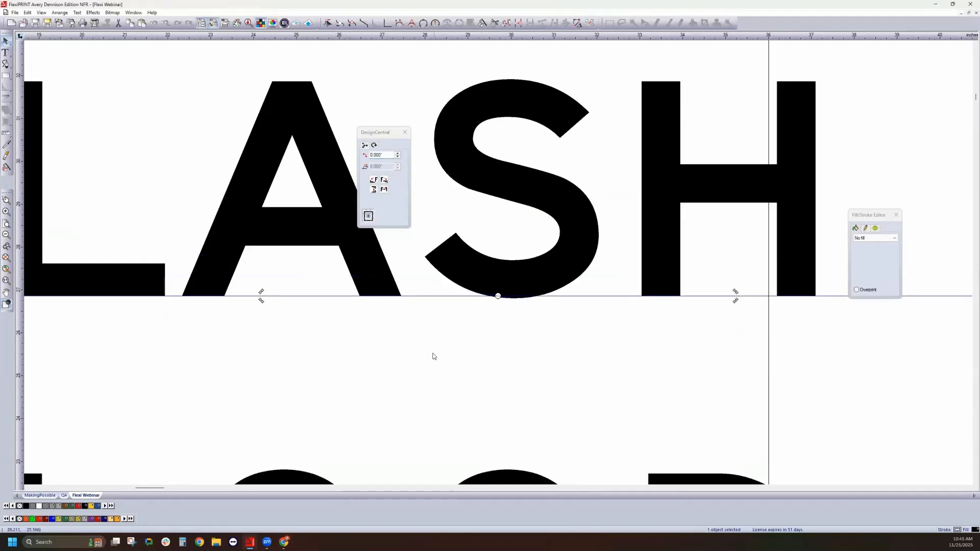
{"action": "left_click", "coordinate": [442, 338]}
Step: Add a horizontal guide between FLASH and FLOOD and a vertical guide beside the S, and delete both
{"action": "left_click_drag", "start_coordinate": [410, 39], "coordinate": [411, 76]}
{"action": "left_click_drag", "start_coordinate": [389, 217], "coordinate": [397, 350]}
{"action": "left_click_drag", "start_coordinate": [19, 332], "coordinate": [434, 366]}
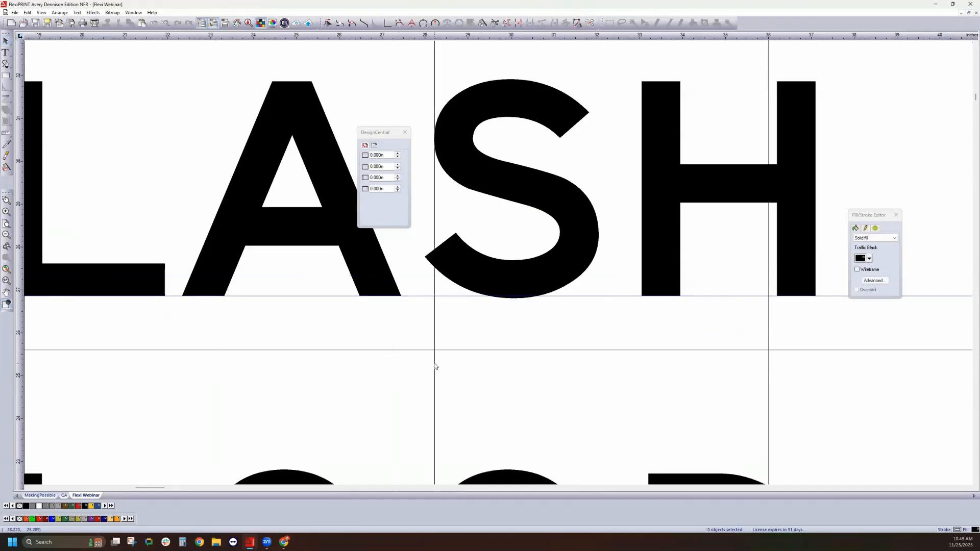
{"action": "left_click", "coordinate": [503, 351]}
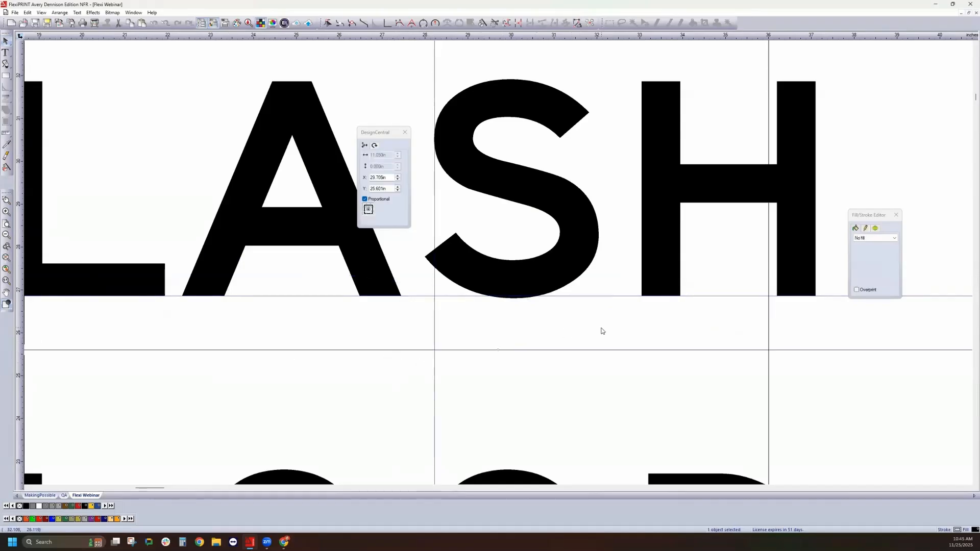
{"action": "key", "text": "Delete"}
{"action": "left_click", "coordinate": [434, 350]}
{"action": "key", "text": "Delete"}
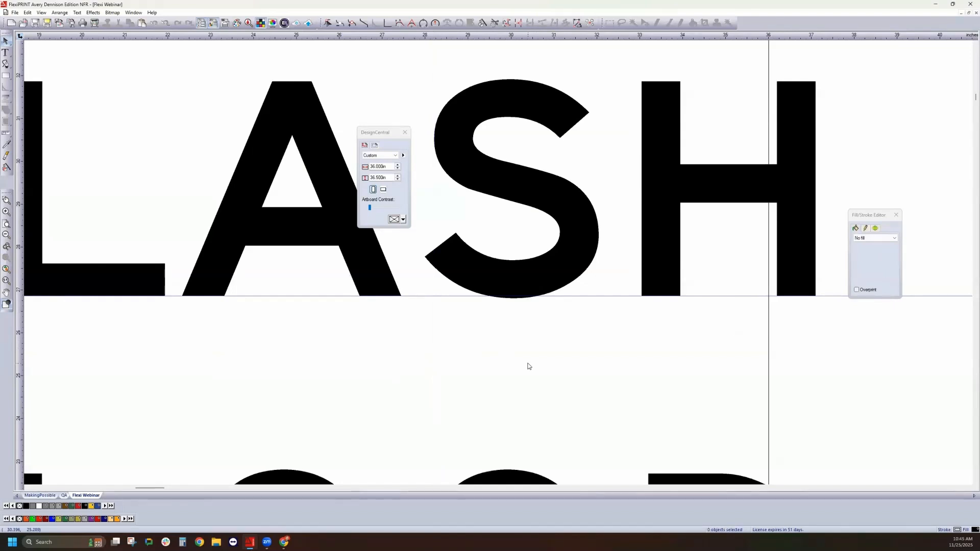
Step: Place a horizontal guide along the flat top edge of the FLOOD letters
{"action": "left_click_drag", "start_coordinate": [405, 39], "coordinate": [403, 306]}
{"action": "scroll", "coordinate": [427, 454], "scroll_direction": "down", "scroll_amount": 3}
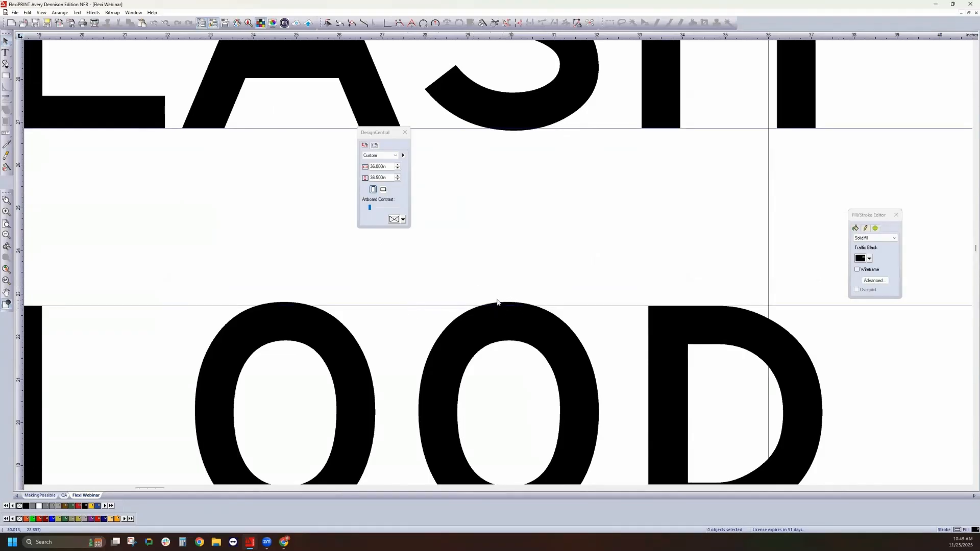
{"action": "left_click", "coordinate": [10, 271]}
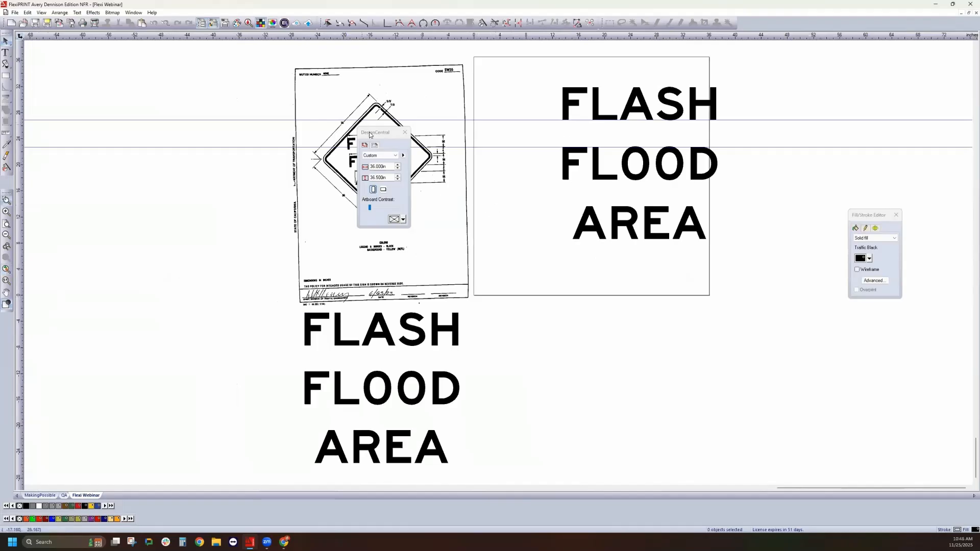
Step: Move the DesignCentral palette clear of the scanned sign and leave nothing selected
{"action": "left_click_drag", "start_coordinate": [372, 135], "coordinate": [855, 95]}
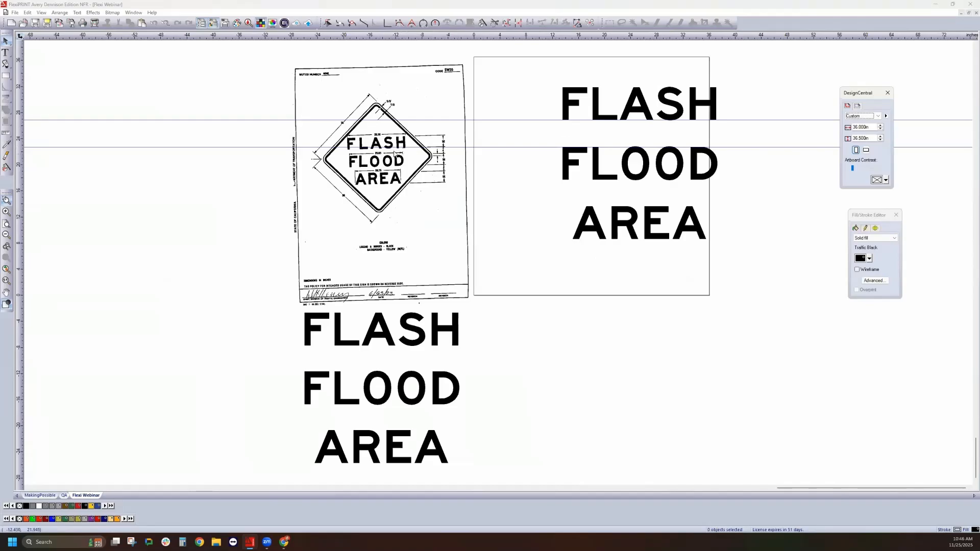
{"action": "left_click", "coordinate": [666, 121]}
{"action": "left_click", "coordinate": [672, 149]}
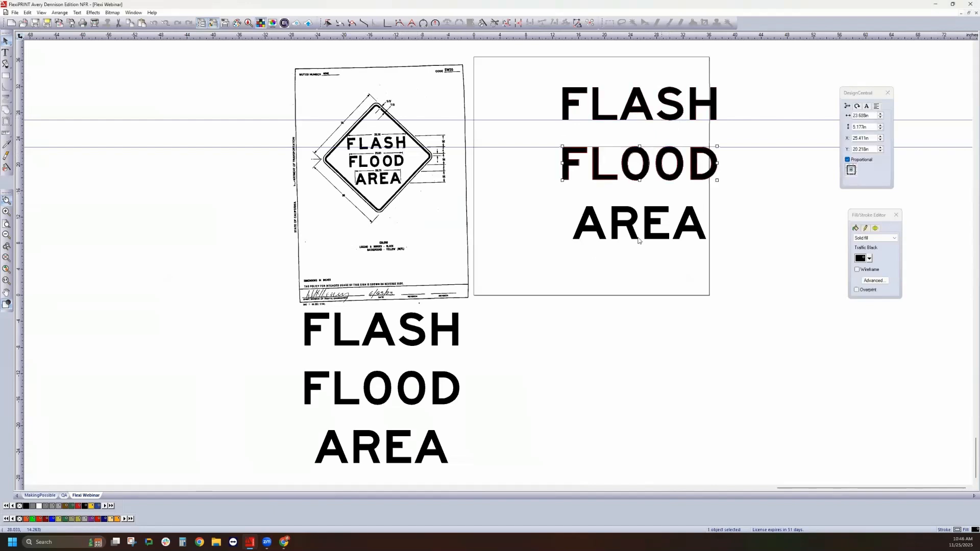
{"action": "left_click", "coordinate": [633, 261]}
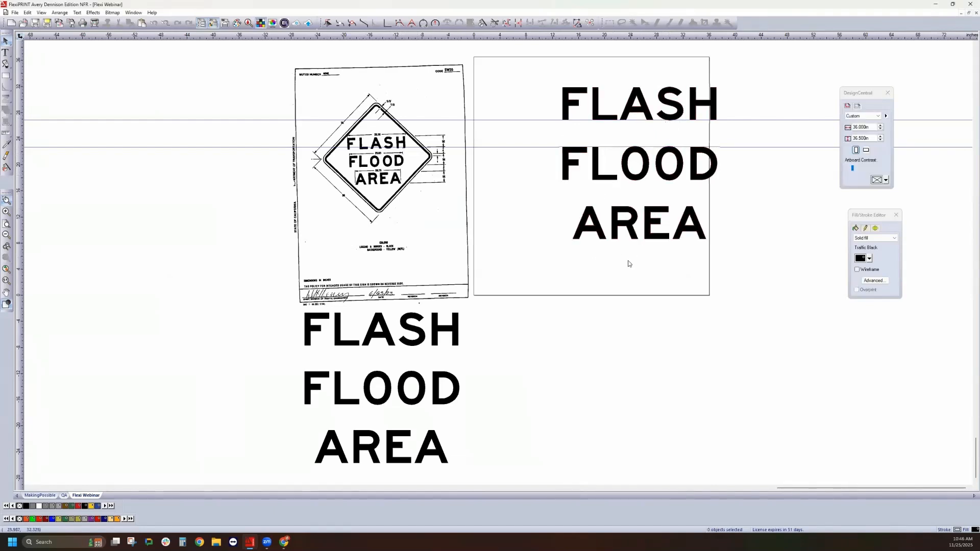
Step: Delete the two horizontal guides at the bottom of FLASH and the top of FLOOD
{"action": "left_click", "coordinate": [759, 120]}
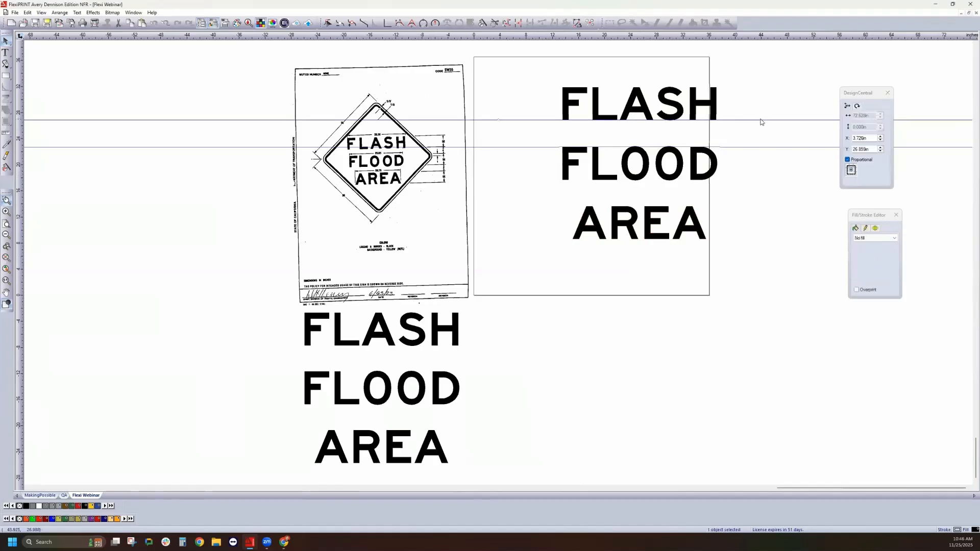
{"action": "key", "text": "Delete"}
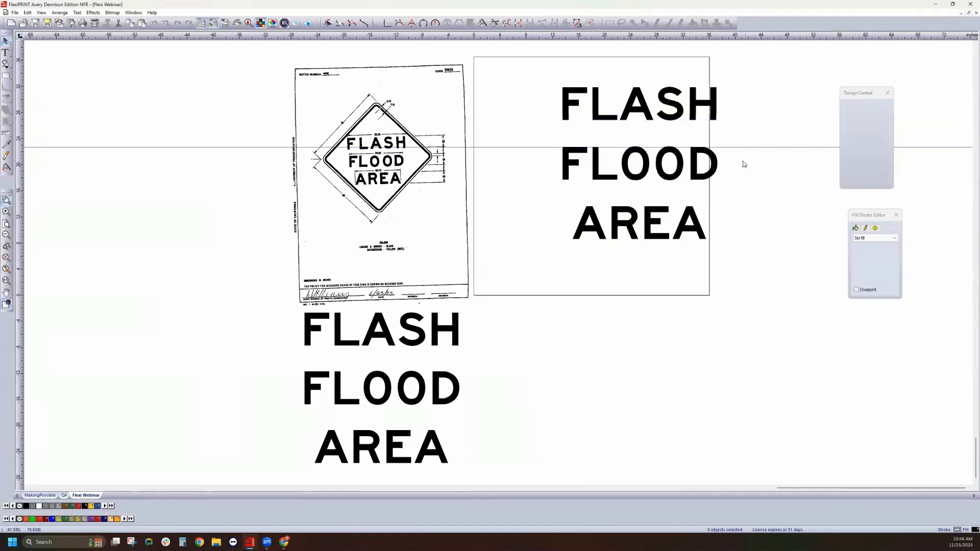
{"action": "left_click", "coordinate": [745, 150]}
{"action": "key", "text": "Delete"}
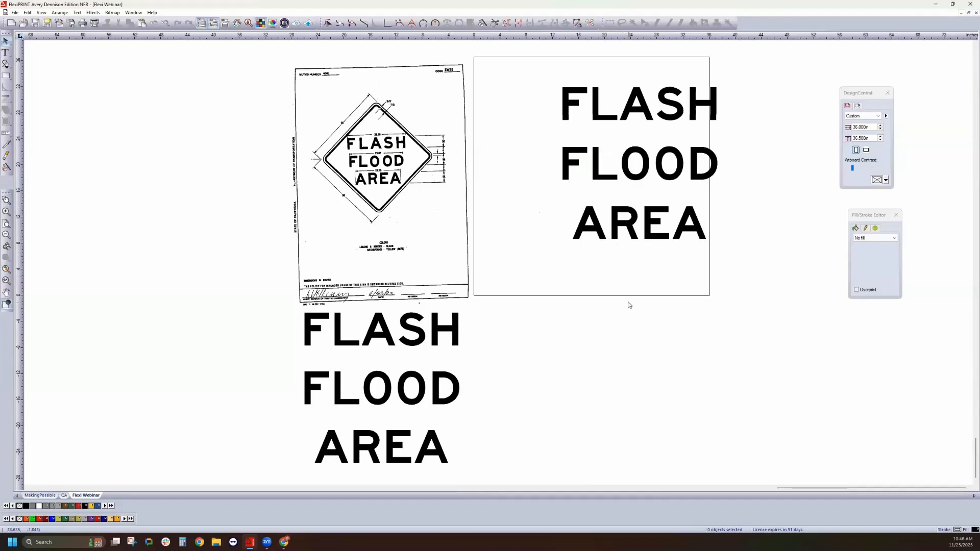
Step: Delete the separate lines from the artboard and move the 9 in spaced text from below the scan onto it
{"action": "left_click_drag", "start_coordinate": [555, 73], "coordinate": [729, 315]}
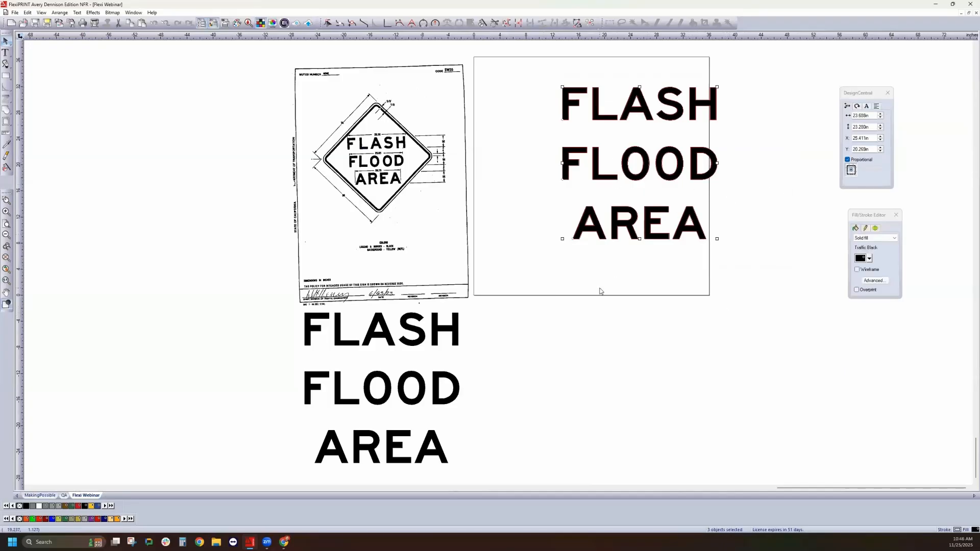
{"action": "key", "text": "Delete"}
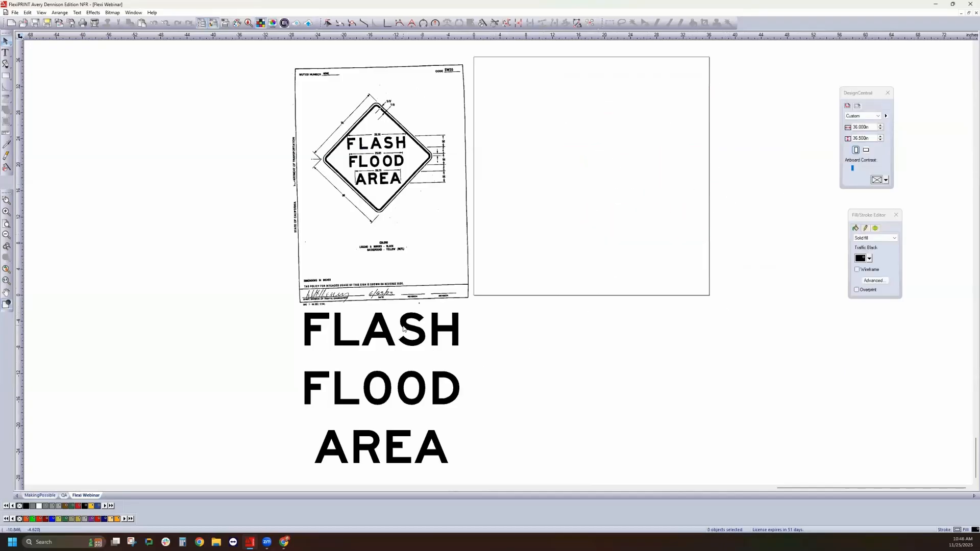
{"action": "left_click_drag", "start_coordinate": [363, 314], "coordinate": [570, 106]}
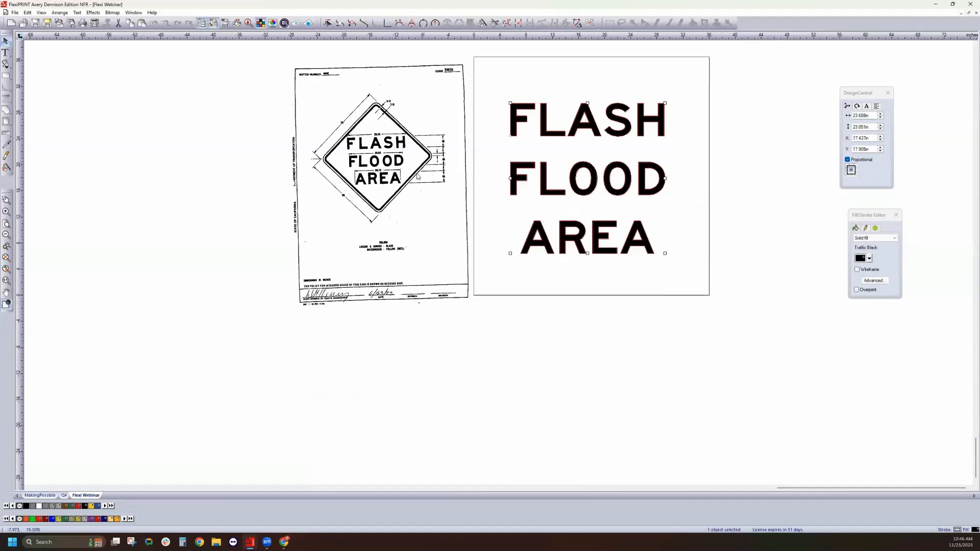
Step: Break the three-line FLASH FLOOD AREA text on the artboard apart into separate lines
{"action": "left_click", "coordinate": [6, 200]}
{"action": "mouse_move", "coordinate": [280, 49]}
{"action": "left_mouse_down"}
{"action": "mouse_move", "coordinate": [704, 322]}
{"action": "mouse_move", "coordinate": [729, 320]}
{"action": "left_mouse_up"}
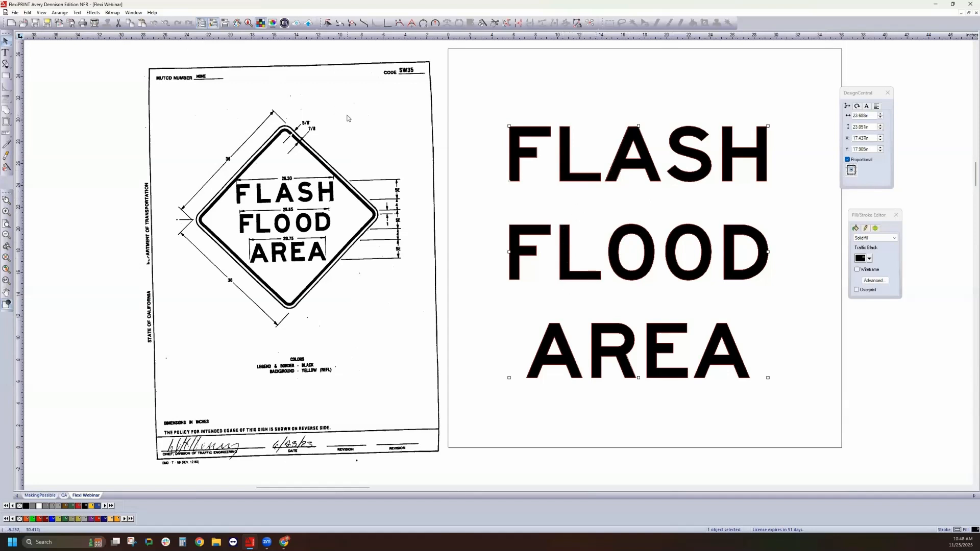
{"action": "left_click", "coordinate": [58, 14]}
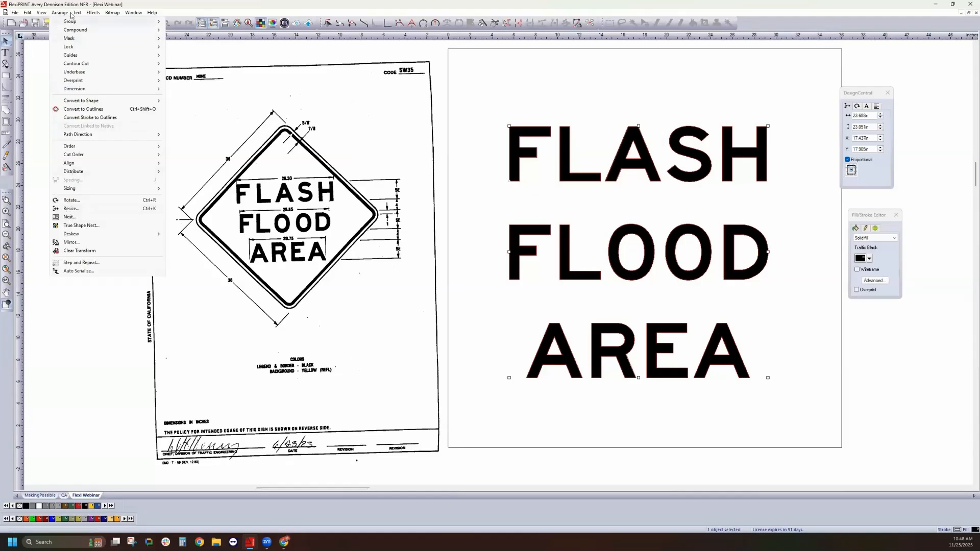
{"action": "mouse_move", "coordinate": [75, 14]}
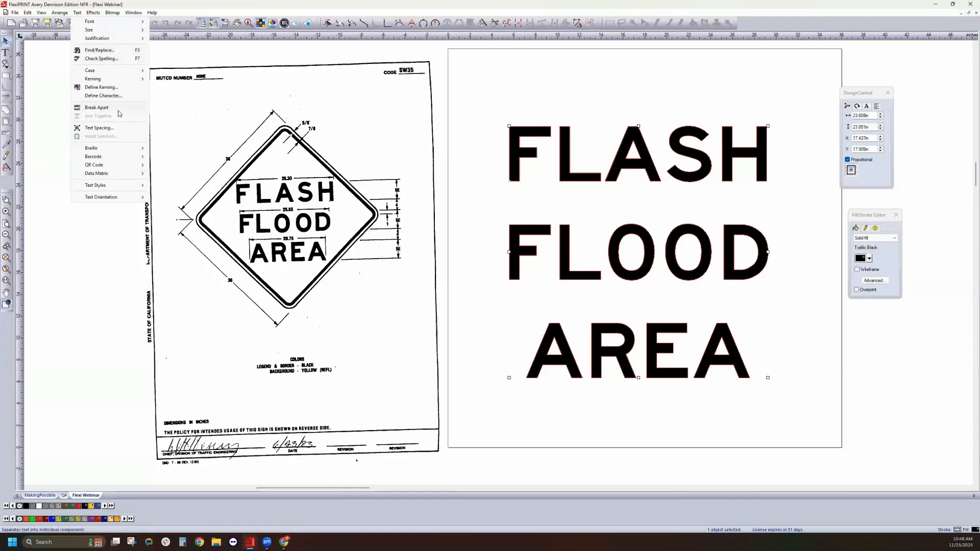
{"action": "left_click", "coordinate": [96, 108]}
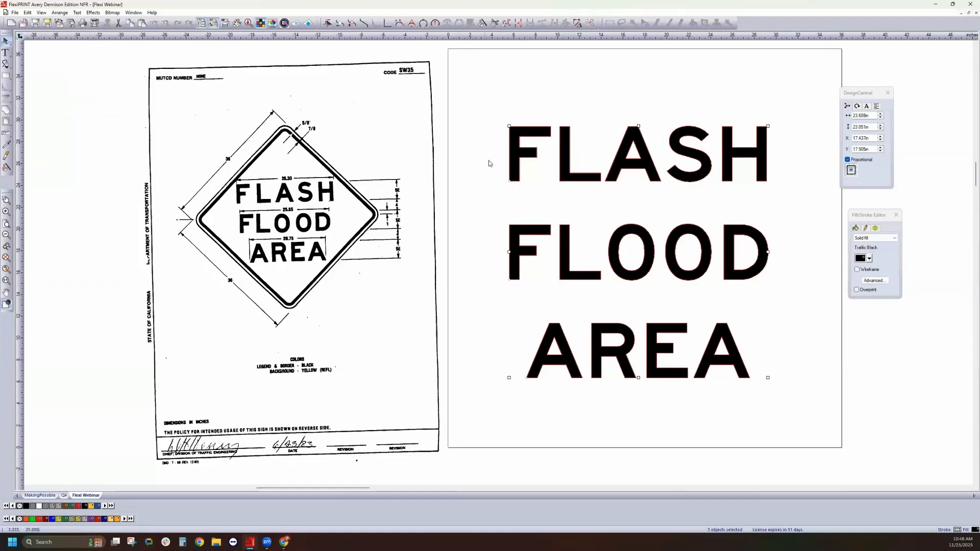
Step: Try scaling the FLASH line proportionally to a width of 26.3 in, and undo the scaling
{"action": "left_click", "coordinate": [515, 154]}
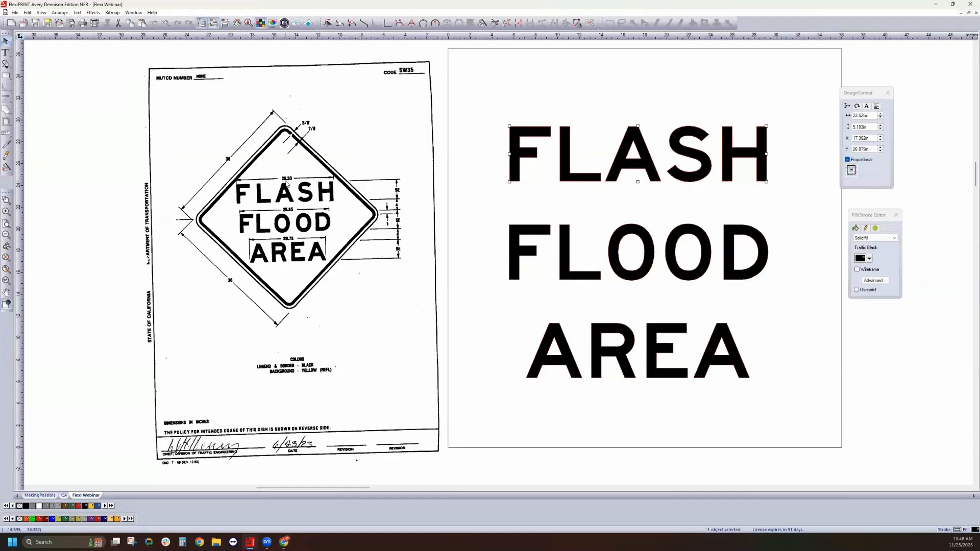
{"action": "left_click", "coordinate": [870, 115]}
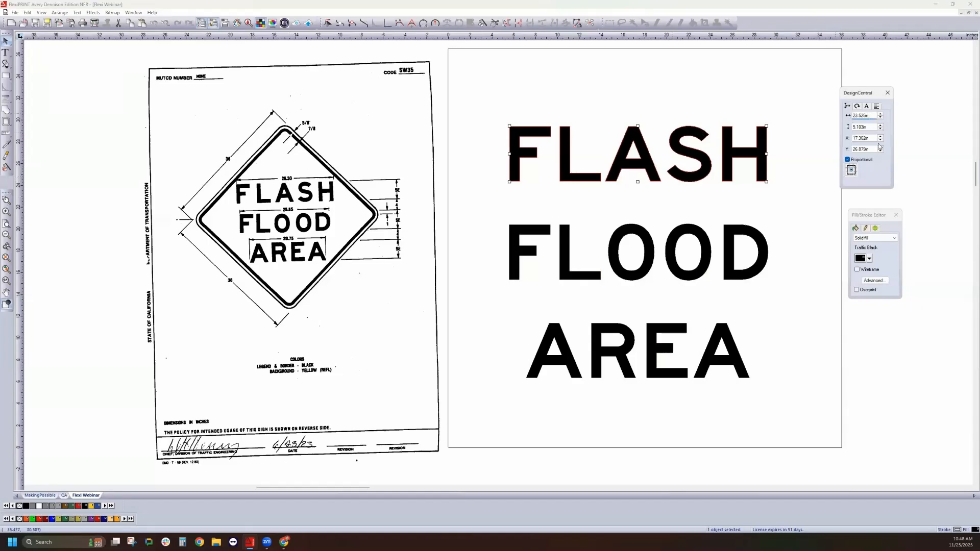
{"action": "key", "text": "ctrl+a"}
{"action": "type", "text": "26.3"}
{"action": "key", "text": "Return"}
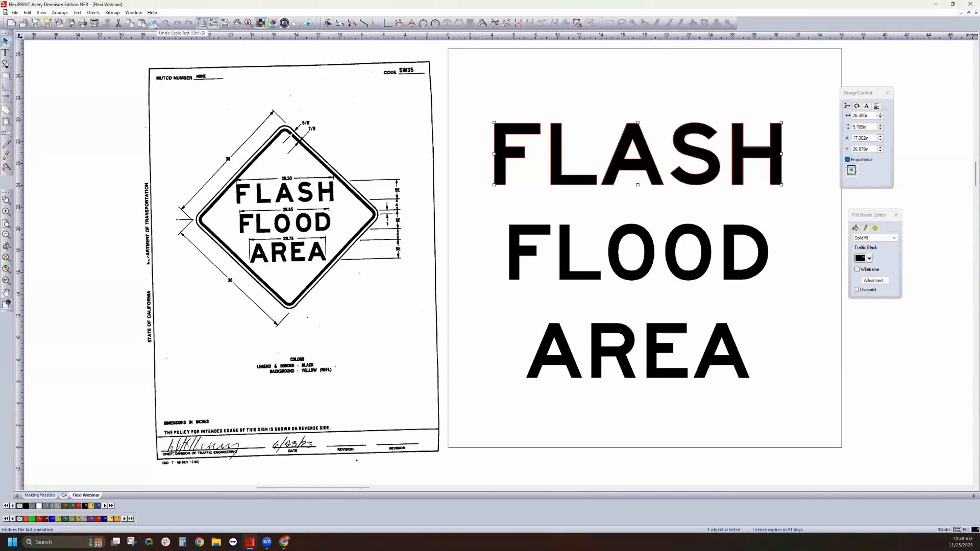
{"action": "left_click", "coordinate": [154, 24]}
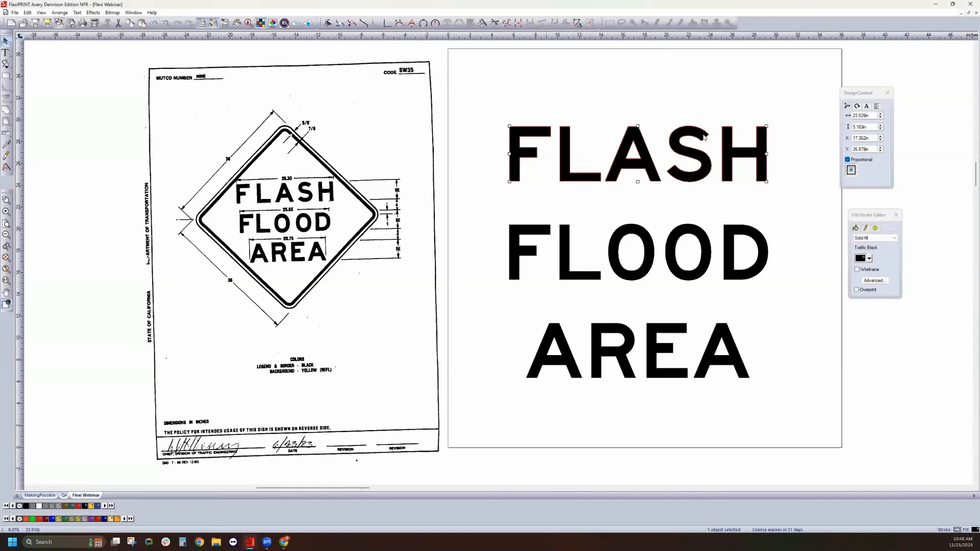
Step: Turn off proportional scaling, try stretching FLASH to 26.3 in wide at its existing height, and undo the stretch
{"action": "left_click", "coordinate": [847, 160]}
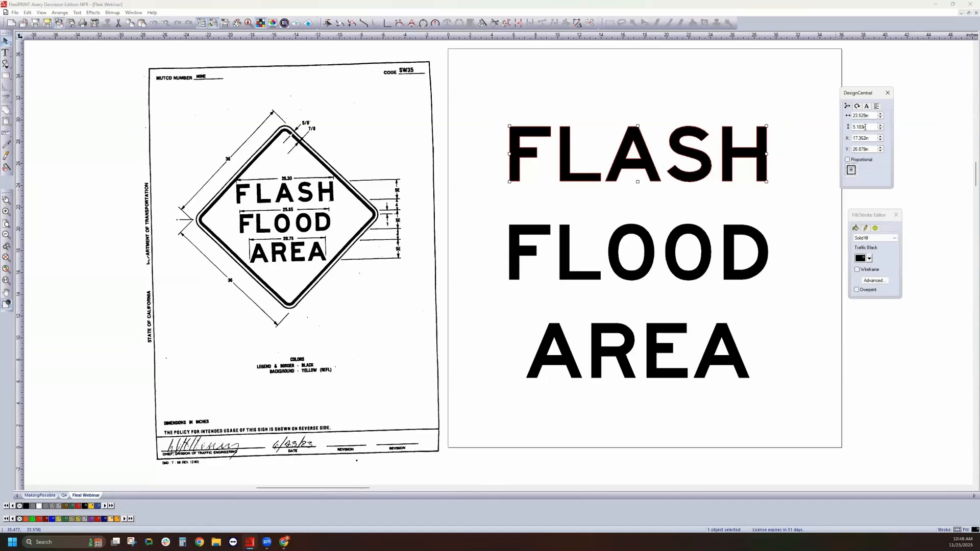
{"action": "double_click", "coordinate": [872, 118]}
{"action": "type", "text": "26.3"}
{"action": "key", "text": "Return"}
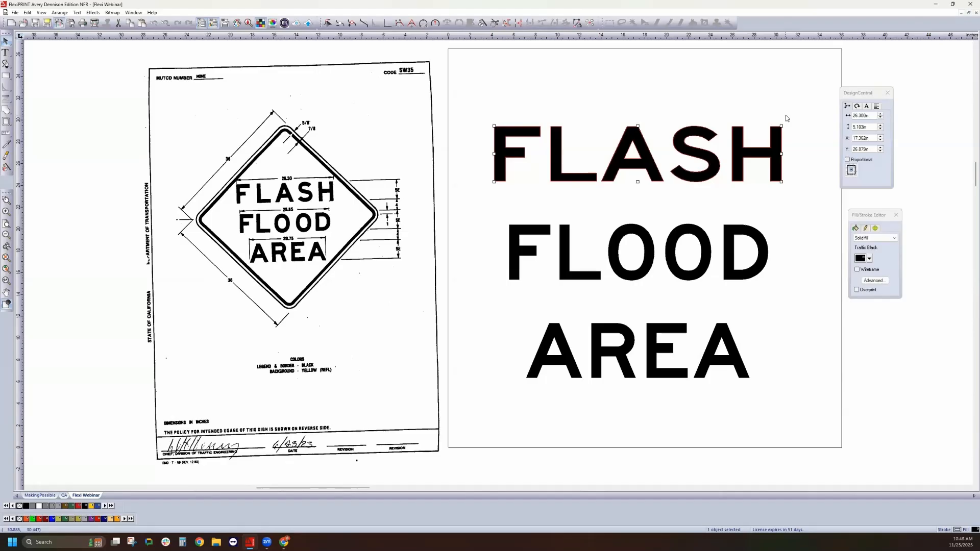
{"action": "key", "text": "ctrl+z"}
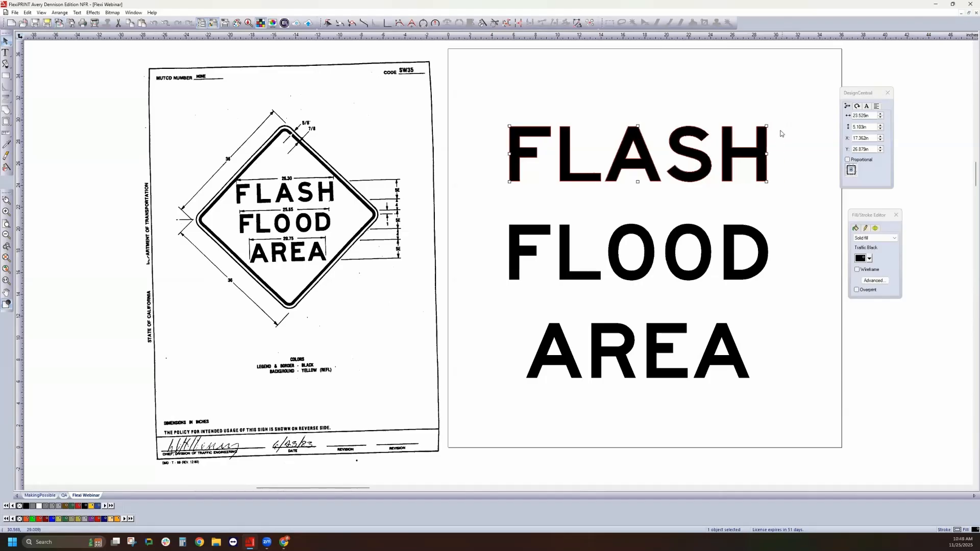
Step: Increase the tracking of FLASH to 14% and check the word's overall width against the scanned dimension
{"action": "left_click", "coordinate": [867, 106]}
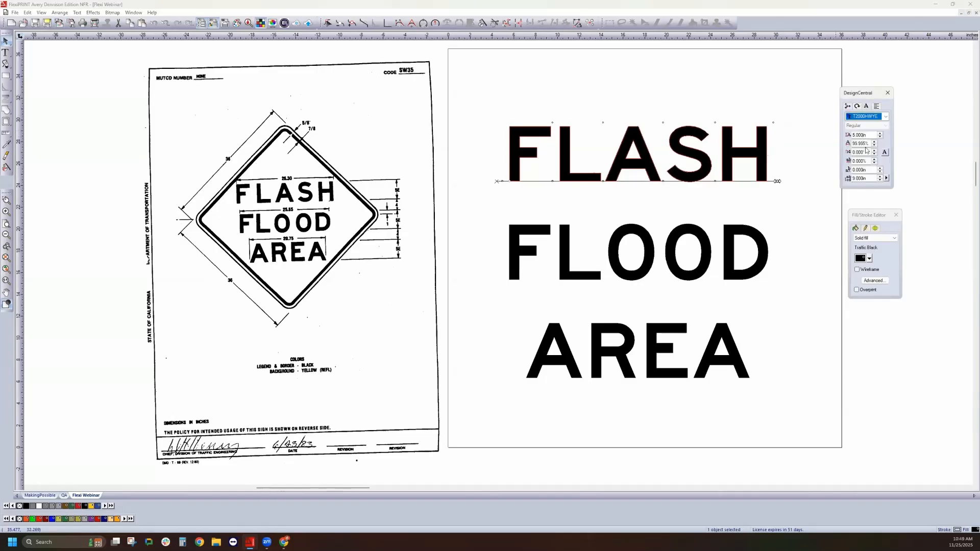
{"action": "double_click", "coordinate": [862, 144]}
{"action": "type", "text": "10"}
{"action": "key", "text": "Return"}
{"action": "double_click", "coordinate": [864, 161]}
{"action": "left_click", "coordinate": [874, 159]}
{"action": "left_click", "coordinate": [874, 160]}
{"action": "left_click", "coordinate": [874, 159]}
{"action": "left_click", "coordinate": [874, 159]}
{"action": "left_click", "coordinate": [874, 159]}
{"action": "left_click", "coordinate": [874, 159]}
{"action": "left_click", "coordinate": [875, 159]}
{"action": "left_click", "coordinate": [874, 159]}
{"action": "left_click", "coordinate": [875, 163]}
{"action": "left_click", "coordinate": [874, 163]}
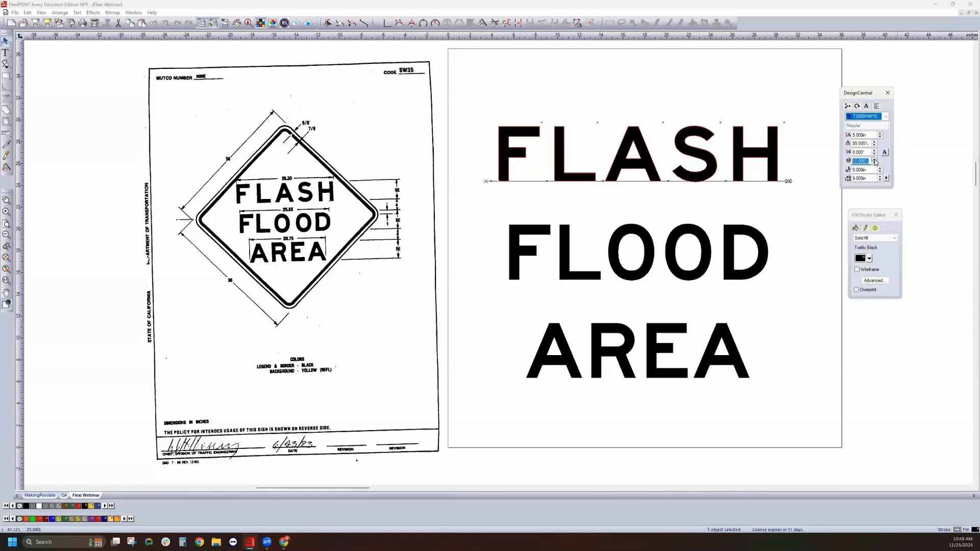
{"action": "left_click", "coordinate": [874, 160]}
{"action": "left_click", "coordinate": [874, 159]}
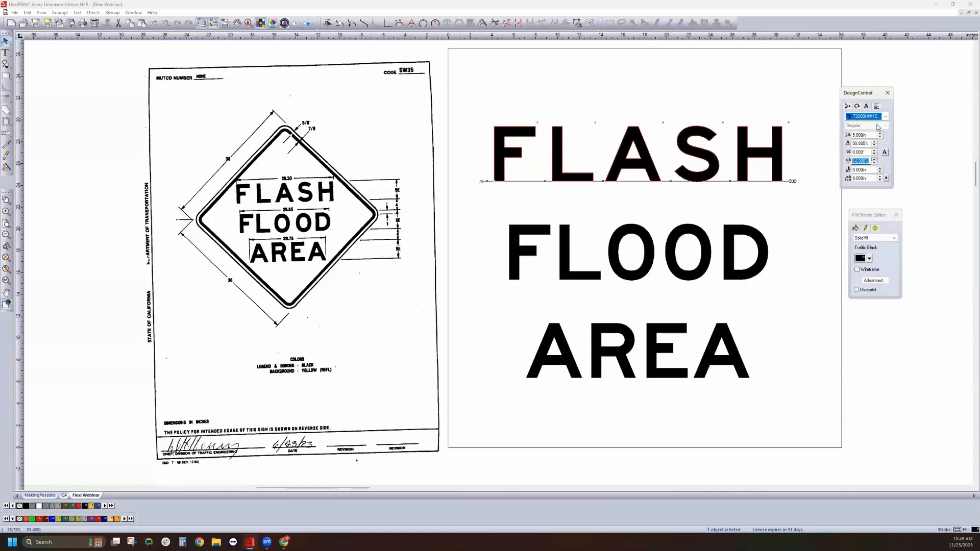
{"action": "left_click", "coordinate": [848, 105]}
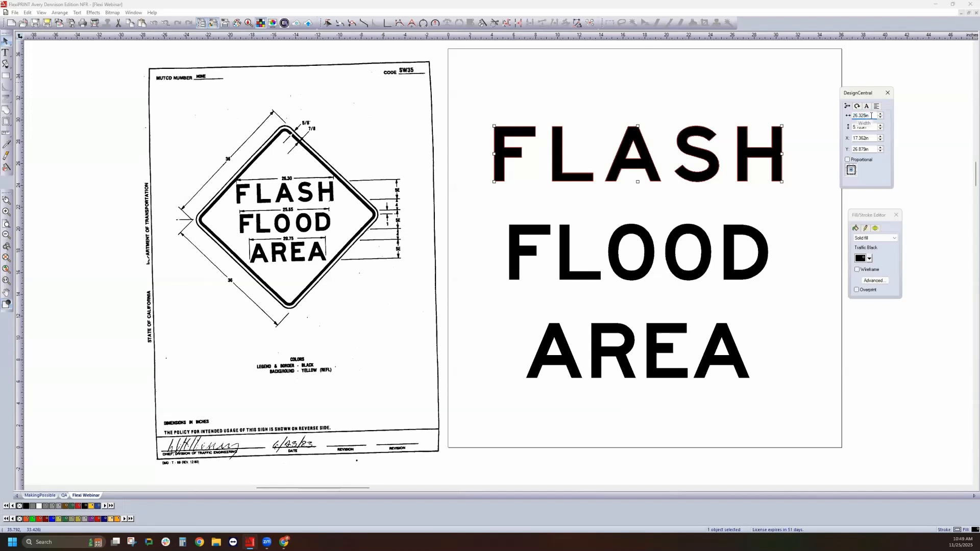
Step: Try a slightly tighter tracking of 13.75% on FLASH and check the word's overall width
{"action": "left_click", "coordinate": [866, 108]}
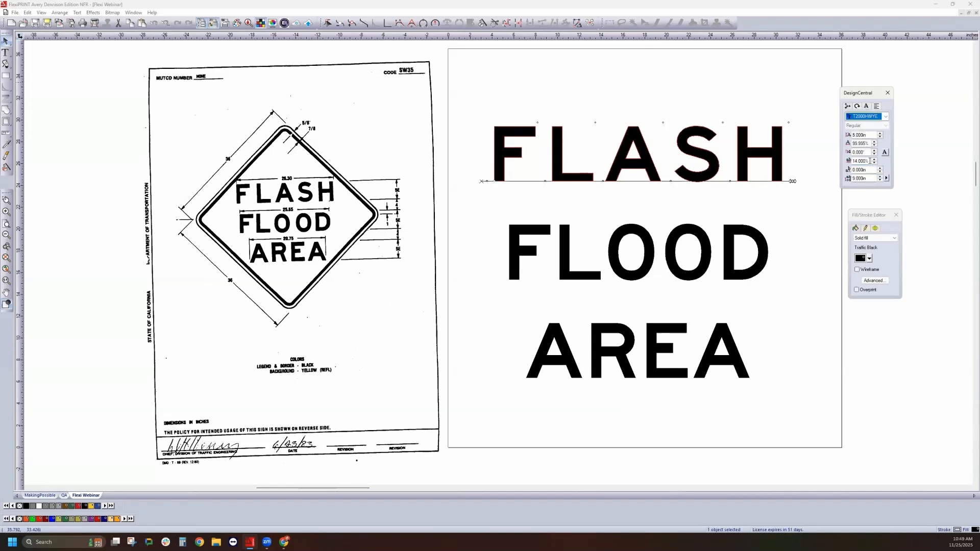
{"action": "left_click_drag", "start_coordinate": [869, 161], "coordinate": [839, 160]}
{"action": "type", "text": "13"}
{"action": "left_click", "coordinate": [846, 106]}
{"action": "left_click", "coordinate": [867, 105]}
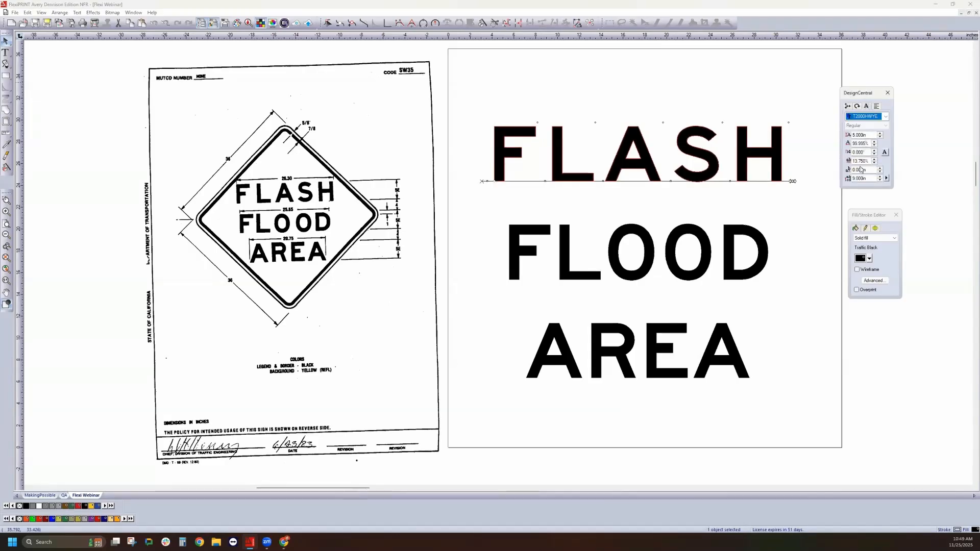
{"action": "left_click_drag", "start_coordinate": [861, 162], "coordinate": [863, 160]}
{"action": "left_click_drag", "start_coordinate": [863, 160], "coordinate": [858, 161]}
{"action": "left_click", "coordinate": [847, 105]}
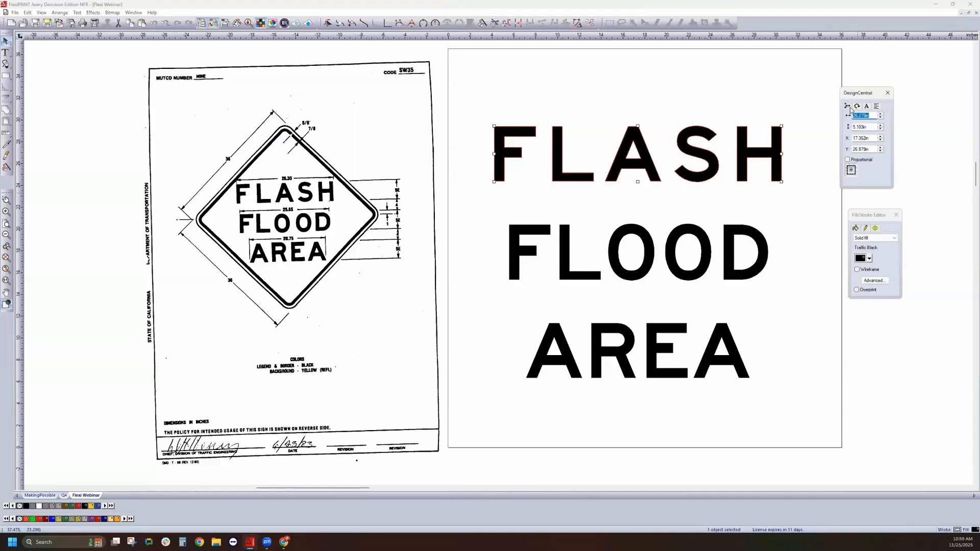
Step: Set the tracking of FLASH back to 14%
{"action": "left_click", "coordinate": [866, 106]}
{"action": "left_click_drag", "start_coordinate": [868, 160], "coordinate": [790, 161]}
{"action": "type", "text": "14"}
{"action": "key", "text": "Return"}
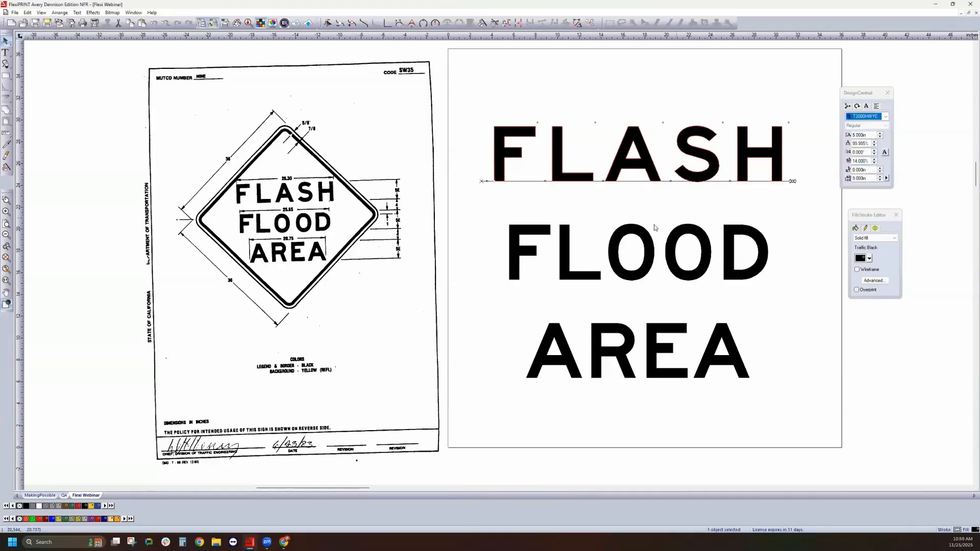
Step: Increase the tracking of FLOOD in small increments, checking its width until it matches the dimension on the scan
{"action": "left_click", "coordinate": [732, 253]}
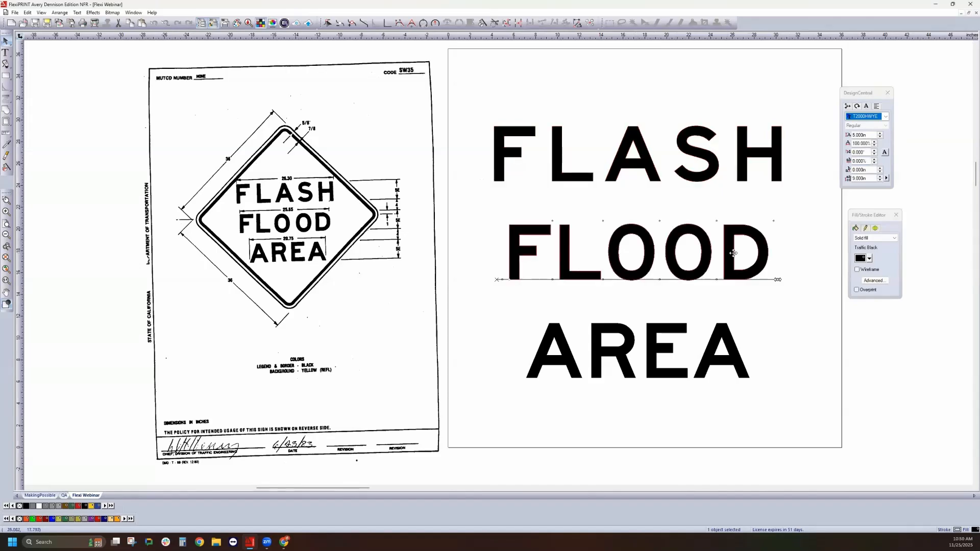
{"action": "left_click", "coordinate": [874, 159]}
{"action": "left_click", "coordinate": [874, 159]}
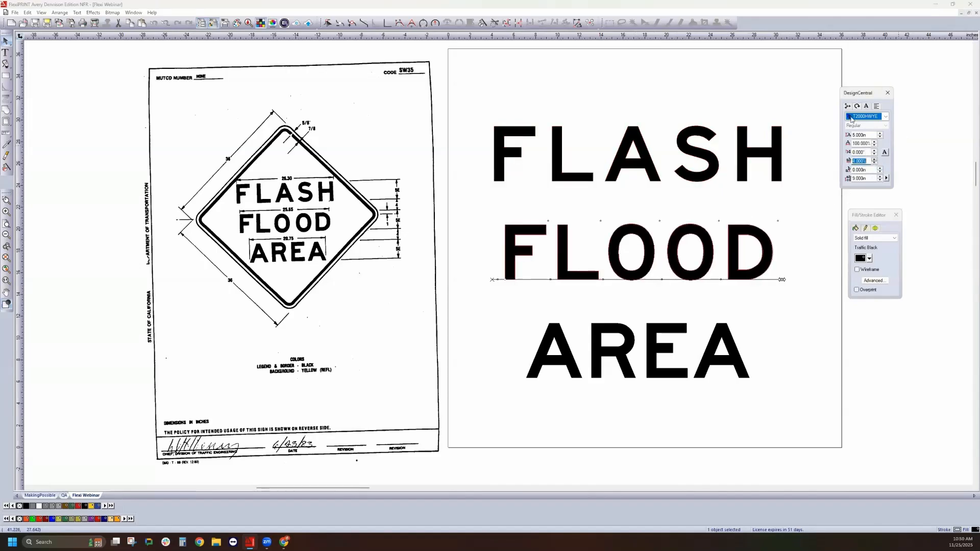
{"action": "left_click", "coordinate": [848, 106]}
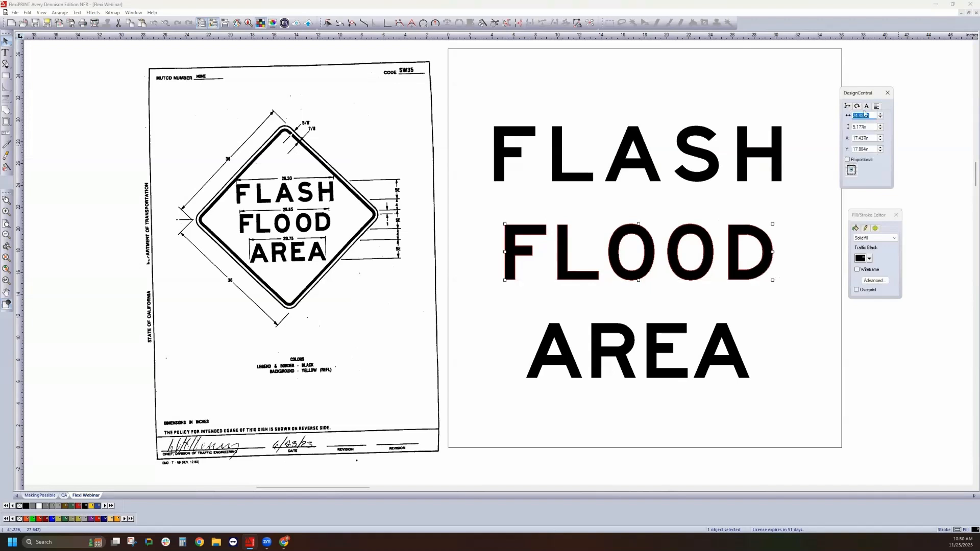
{"action": "left_click", "coordinate": [866, 107]}
{"action": "left_click", "coordinate": [874, 159]}
{"action": "left_click", "coordinate": [874, 159]}
{"action": "left_click", "coordinate": [848, 107]}
{"action": "left_click", "coordinate": [867, 106]}
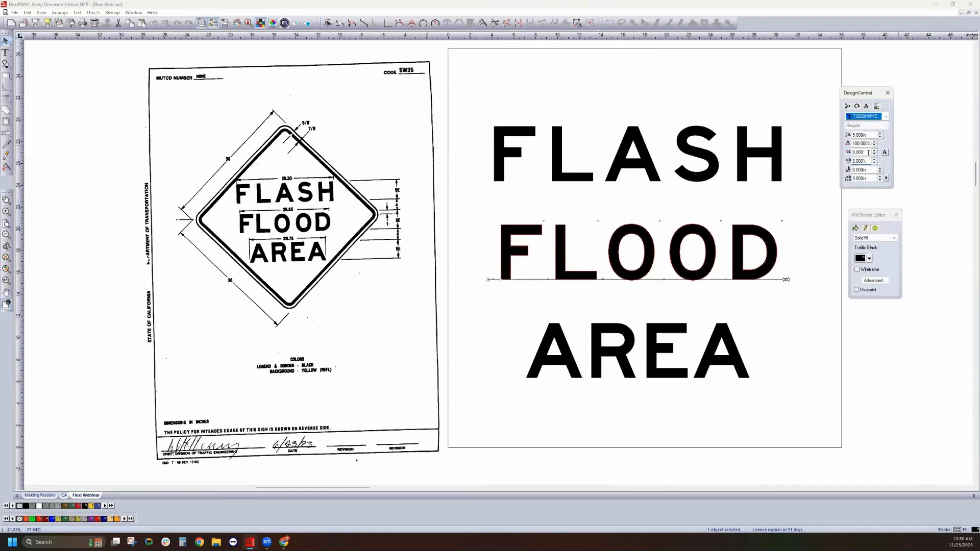
{"action": "left_click", "coordinate": [874, 159]}
{"action": "left_click", "coordinate": [848, 107]}
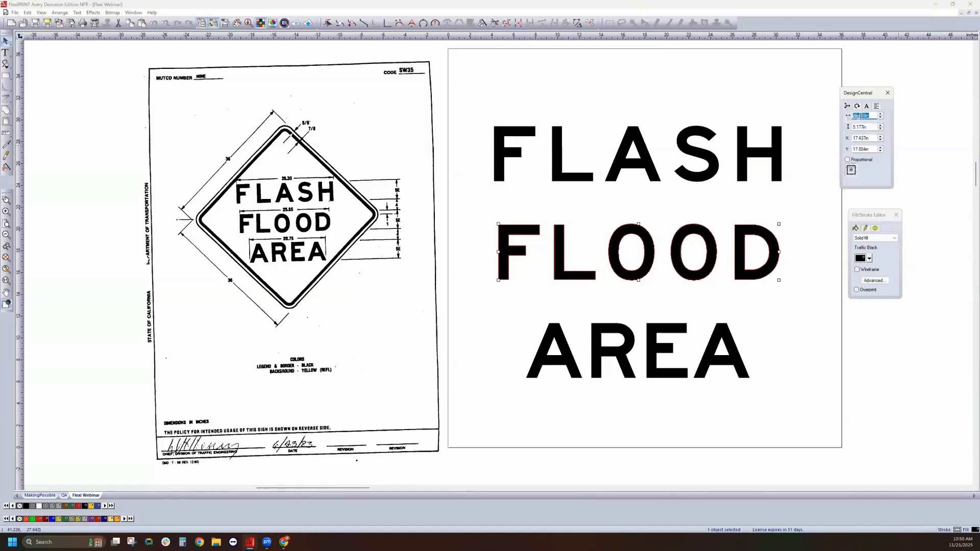
Step: Set the tracking of AREA to 2%, check its width against the scan, and leave nothing selected
{"action": "left_click", "coordinate": [718, 335]}
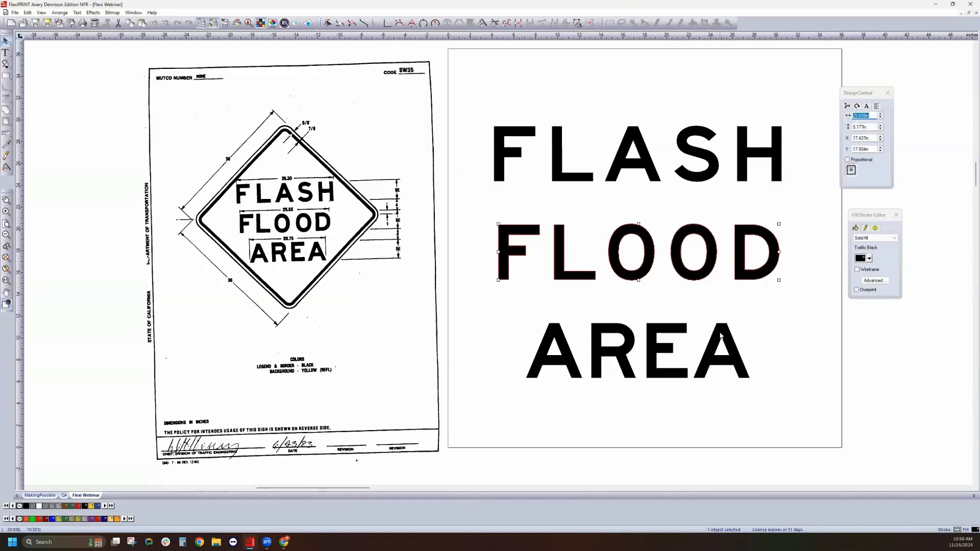
{"action": "left_click", "coordinate": [867, 106]}
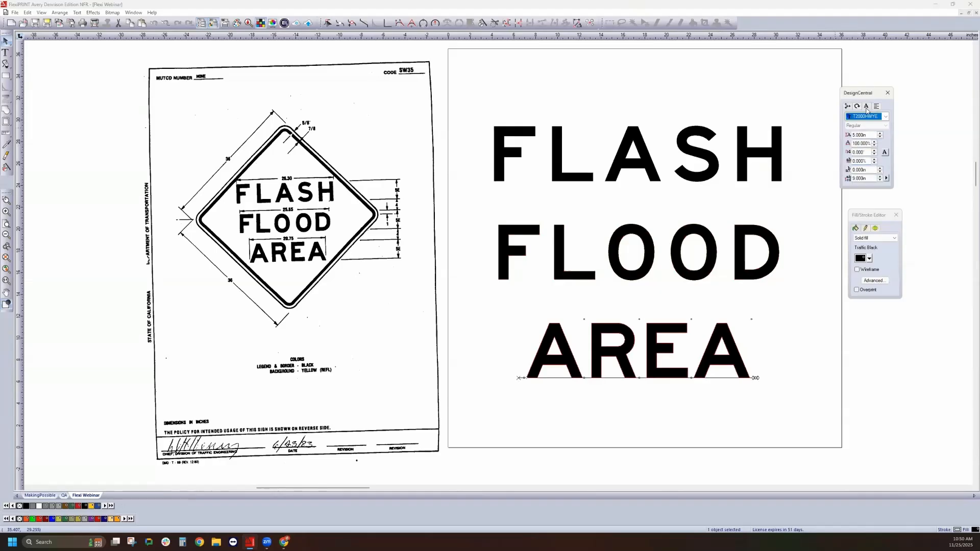
{"action": "left_click", "coordinate": [873, 159]}
{"action": "left_click", "coordinate": [873, 158]}
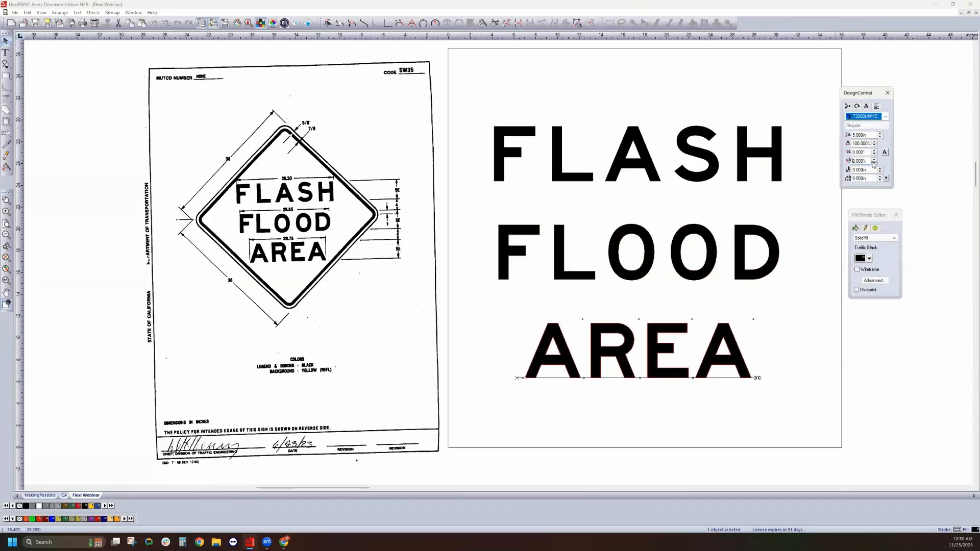
{"action": "left_click", "coordinate": [847, 106]}
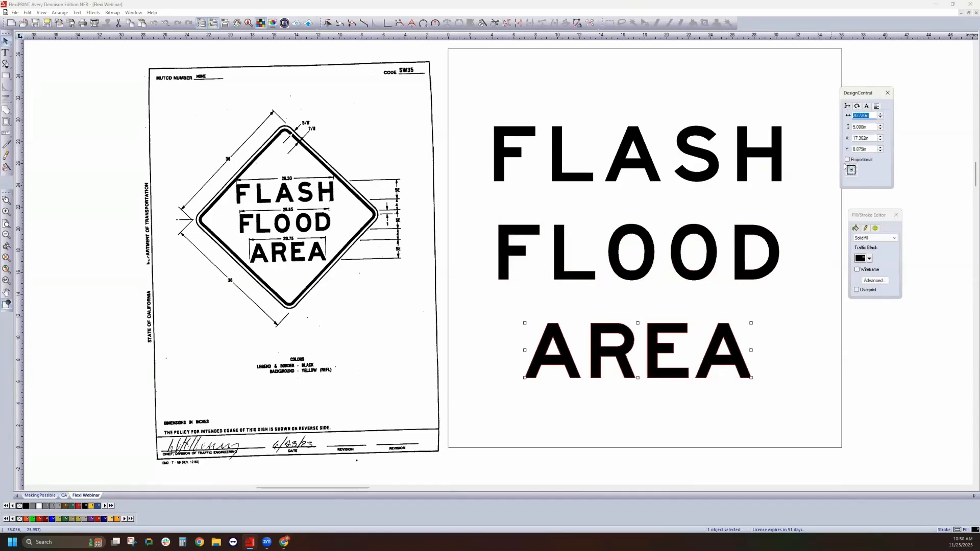
{"action": "left_click", "coordinate": [777, 328]}
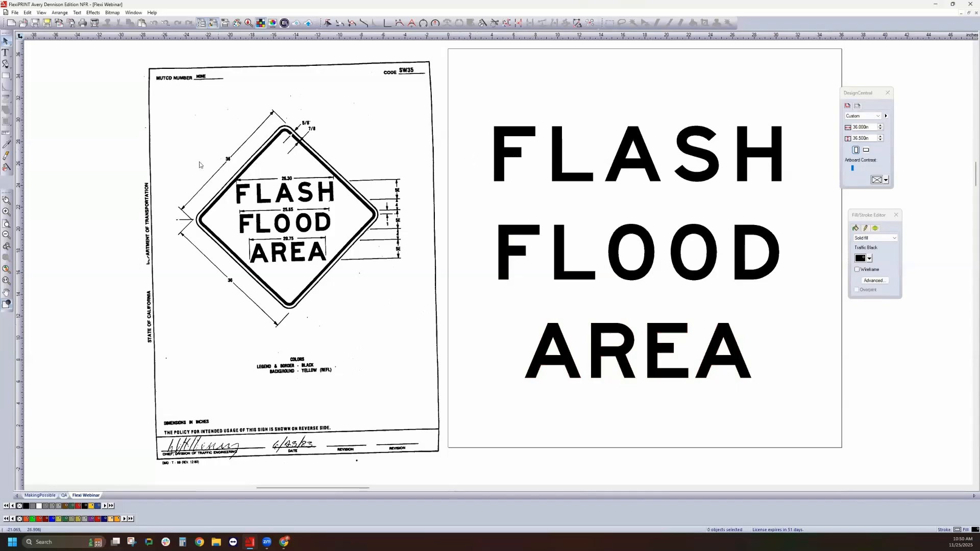
Step: Group the FLASH, FLOOD and AREA lines and move the group off the artboard, past the far side of the scanned sign
{"action": "scroll", "coordinate": [590, 143], "scroll_direction": "down", "scroll_amount": 3}
{"action": "scroll", "coordinate": [615, 148], "scroll_direction": "up", "scroll_amount": 3}
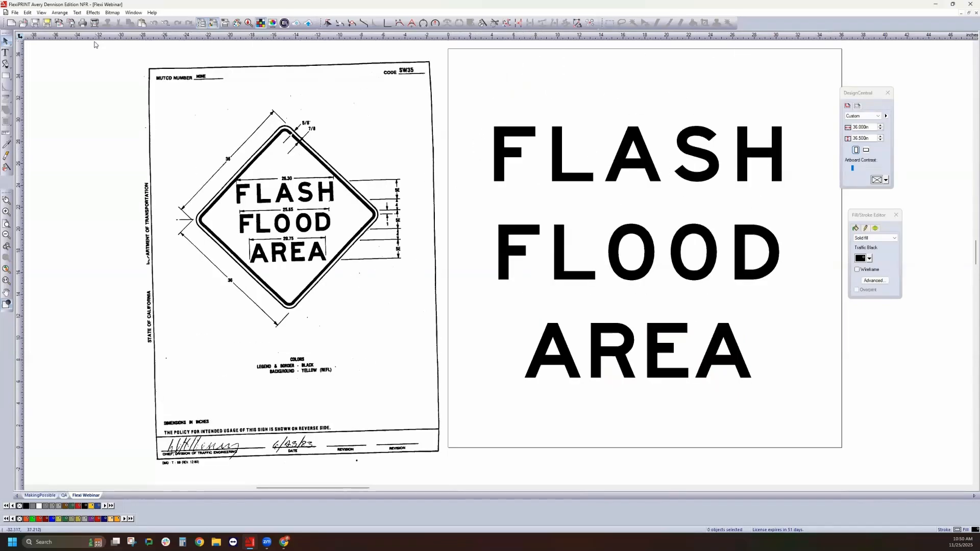
{"action": "left_click_drag", "start_coordinate": [485, 113], "coordinate": [810, 400]}
{"action": "left_click", "coordinate": [755, 228]}
{"action": "left_click", "coordinate": [570, 224]}
{"action": "left_click", "coordinate": [560, 173]}
{"action": "left_click", "coordinate": [524, 189]}
{"action": "left_click_drag", "start_coordinate": [475, 105], "coordinate": [837, 429]}
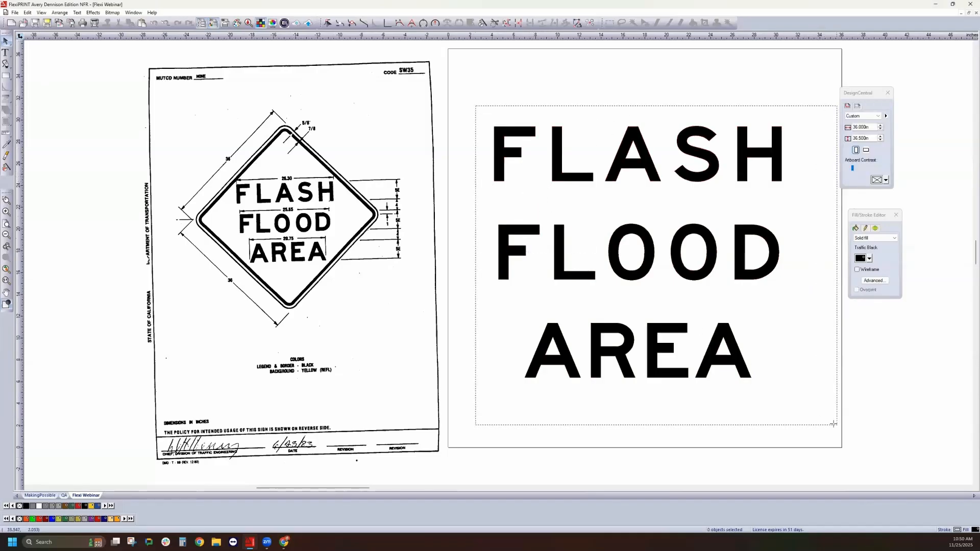
{"action": "right_click", "coordinate": [743, 233]}
{"action": "mouse_move", "coordinate": [773, 435]}
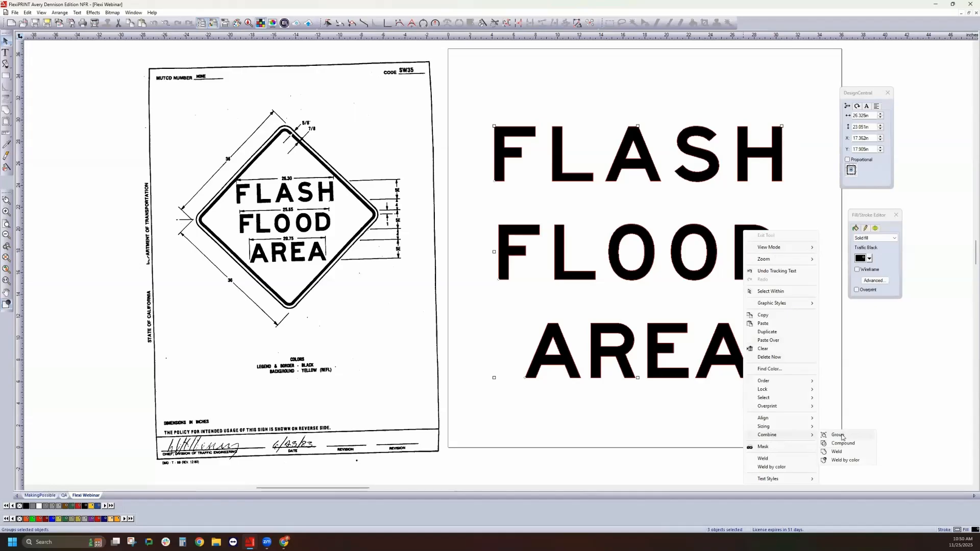
{"action": "left_click", "coordinate": [838, 435]}
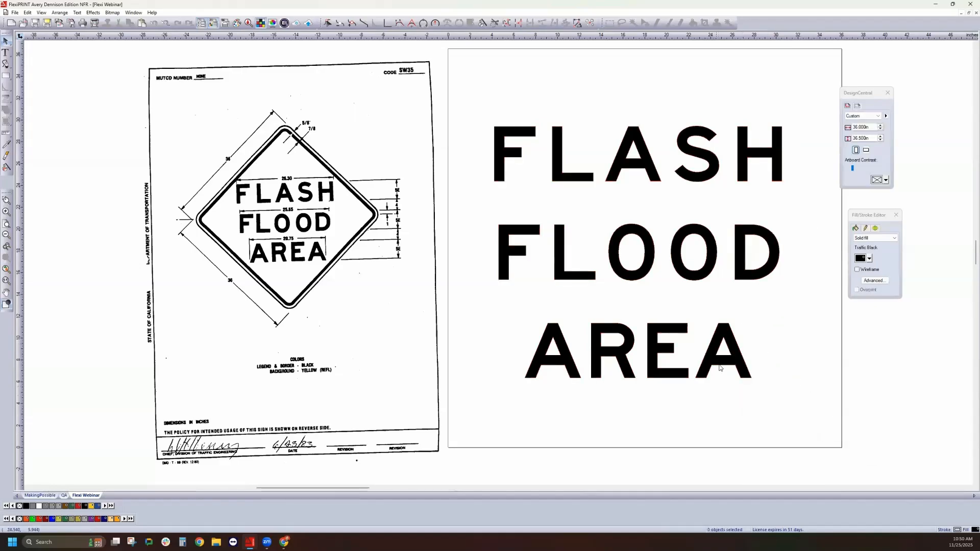
{"action": "left_click_drag", "start_coordinate": [764, 147], "coordinate": [104, 131]}
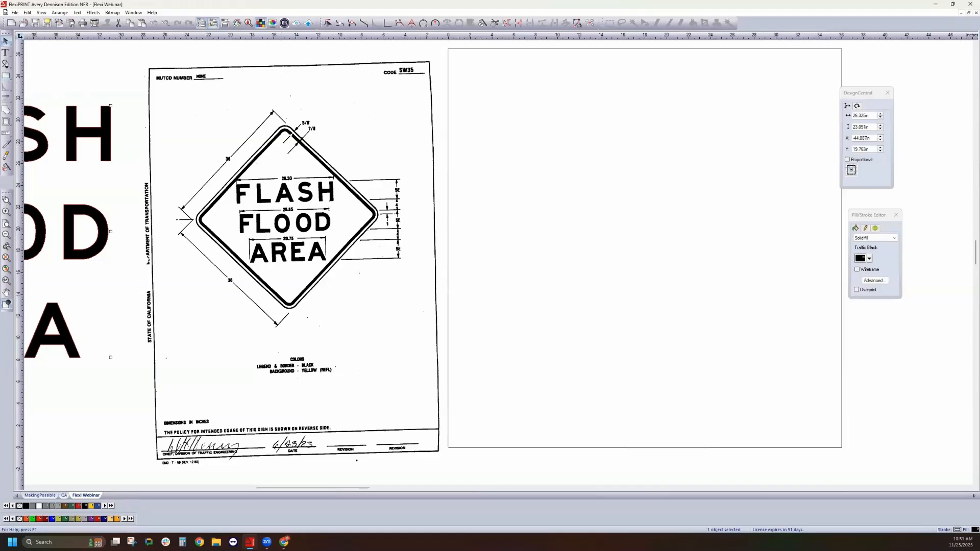
Step: Place a 36 in by 36 in rectangle on the artboard and move it so its near side meets the scanned sheet
{"action": "left_click", "coordinate": [6, 76]}
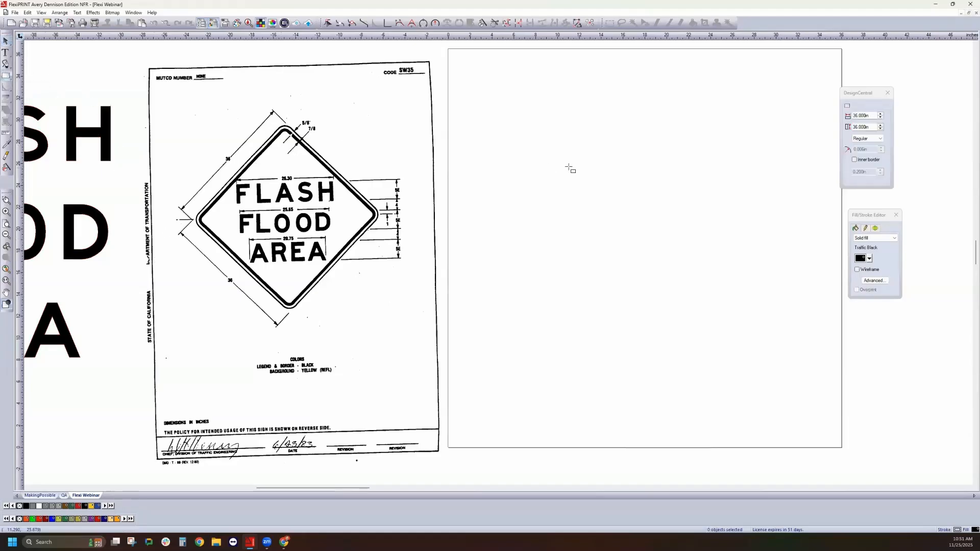
{"action": "left_click", "coordinate": [494, 116]}
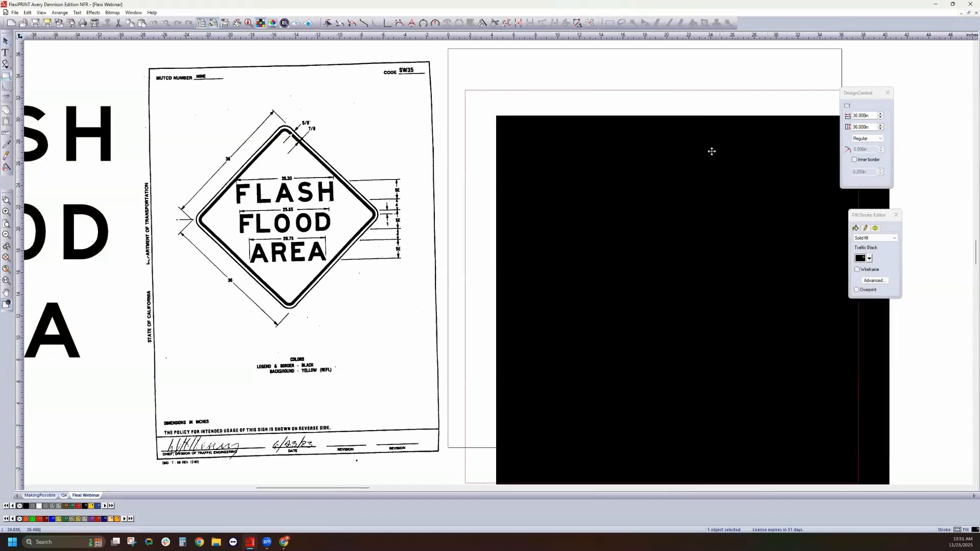
{"action": "left_click_drag", "start_coordinate": [712, 151], "coordinate": [651, 103]}
{"action": "left_click", "coordinate": [871, 116]}
{"action": "key", "text": "Tab"}
{"action": "left_click", "coordinate": [873, 116]}
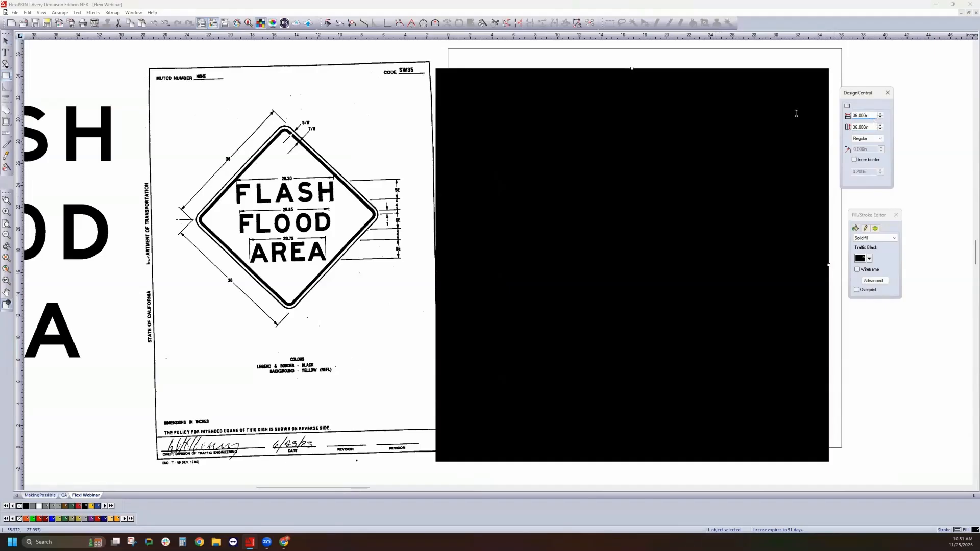
{"action": "key", "text": "Tab"}
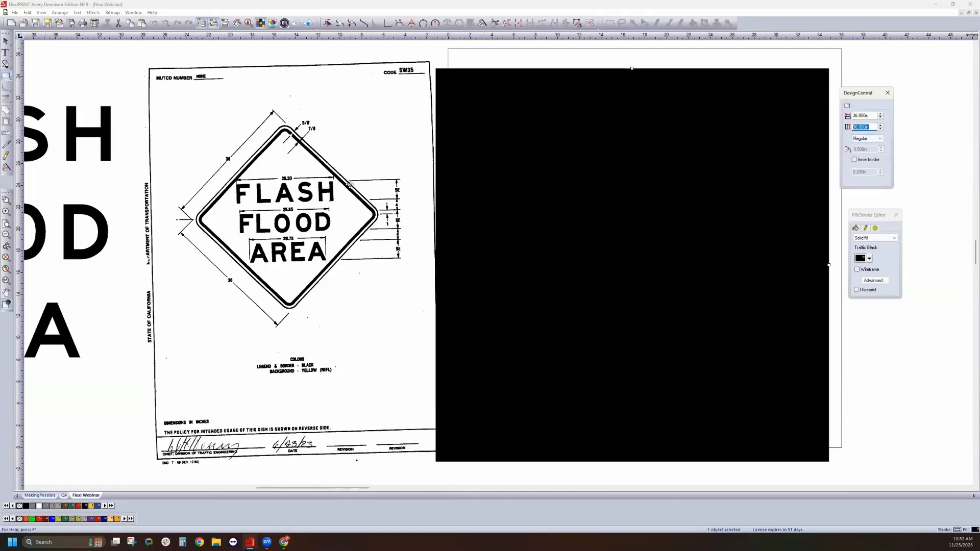
Step: Change the square's corner style to Rounded with a 2 in corner radius
{"action": "left_click", "coordinate": [6, 42]}
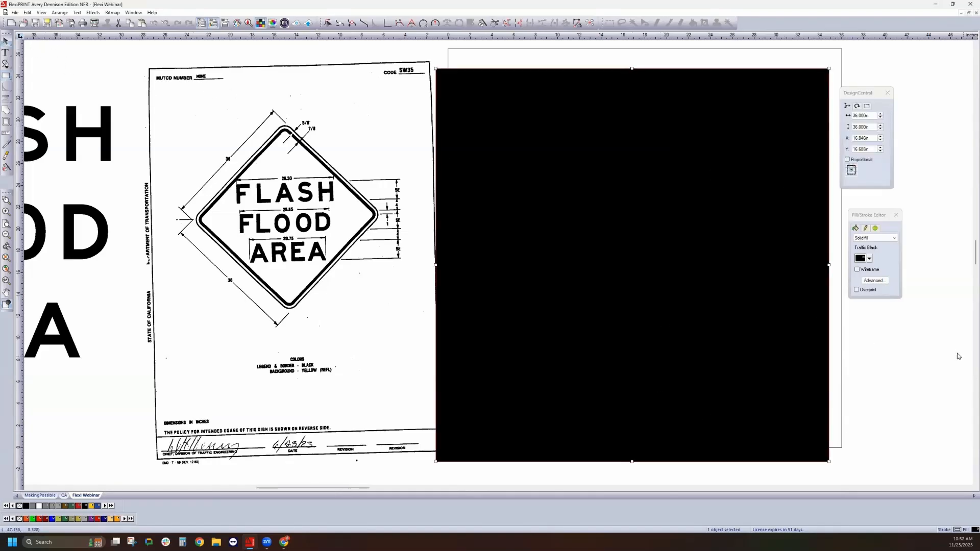
{"action": "left_click_drag", "start_coordinate": [850, 96], "coordinate": [854, 79]}
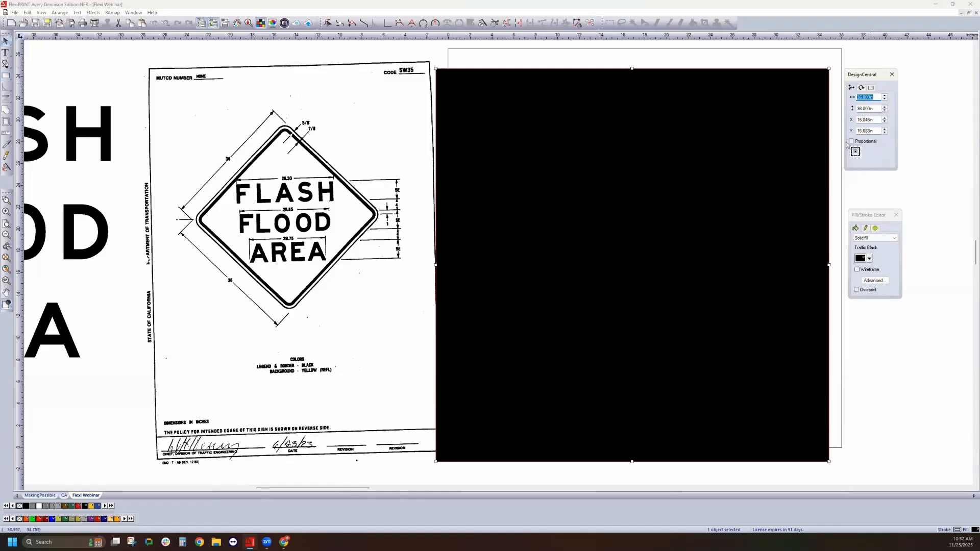
{"action": "left_click", "coordinate": [870, 89]}
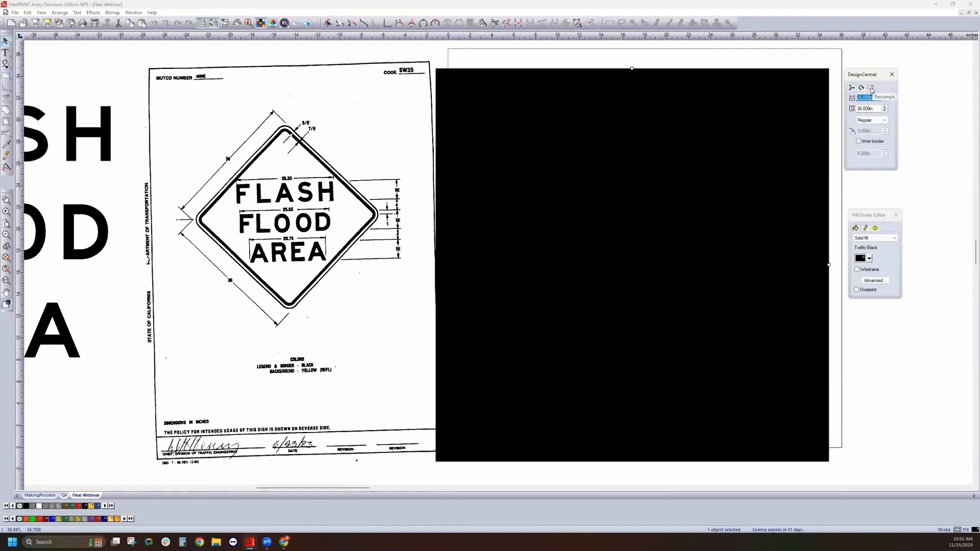
{"action": "left_click", "coordinate": [875, 120]}
{"action": "left_click", "coordinate": [874, 133]}
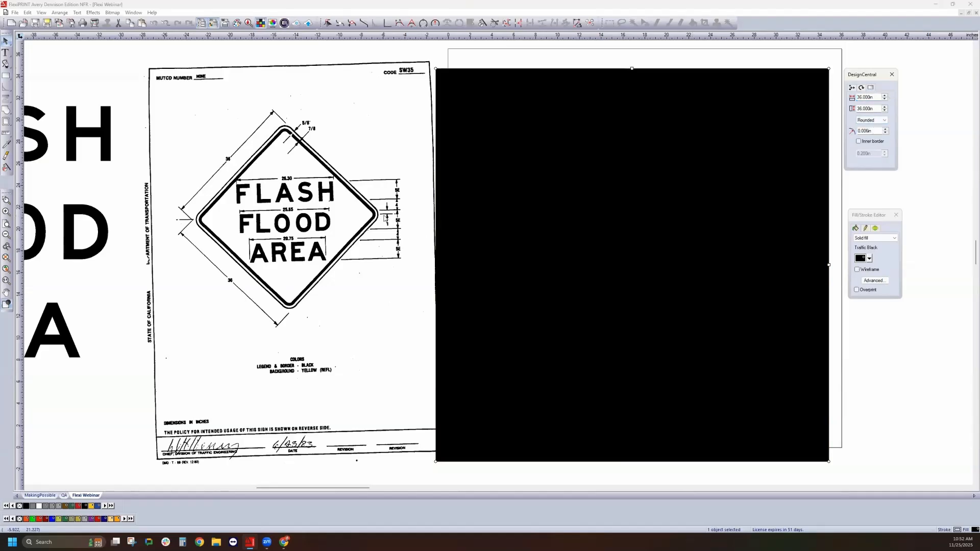
{"action": "left_click_drag", "start_coordinate": [874, 131], "coordinate": [793, 127]}
{"action": "type", "text": "2"}
{"action": "key", "text": "Return"}
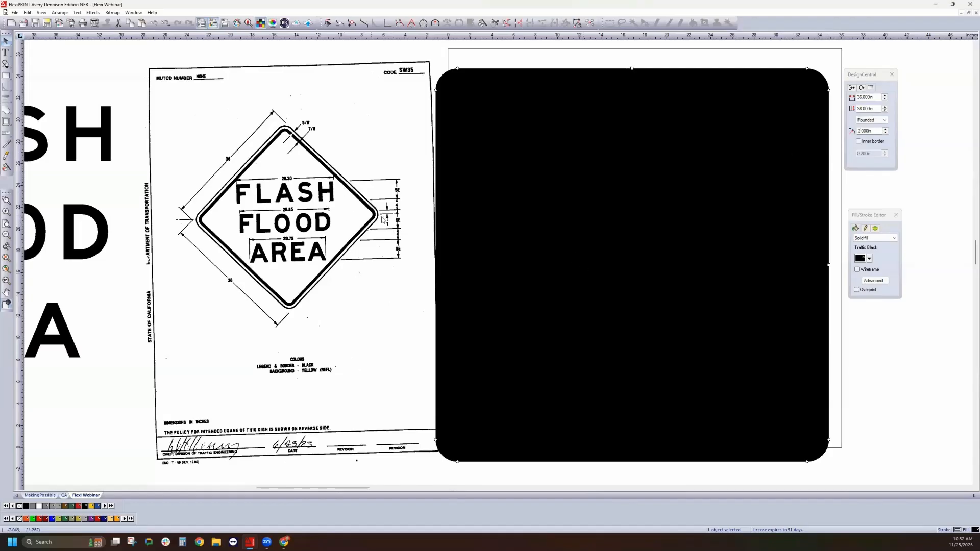
{"action": "left_click", "coordinate": [869, 123]}
{"action": "left_click", "coordinate": [872, 132]}
{"action": "double_click", "coordinate": [872, 132]}
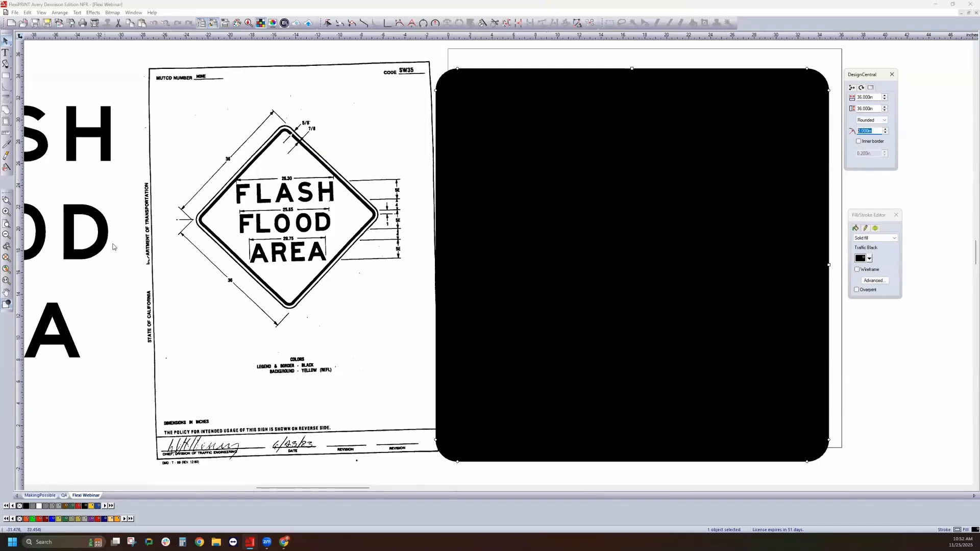
Step: Fill the rounded square with Traffic Yellow, align it over the artboard, and move the floating panels clear of it
{"action": "left_click", "coordinate": [866, 372]}
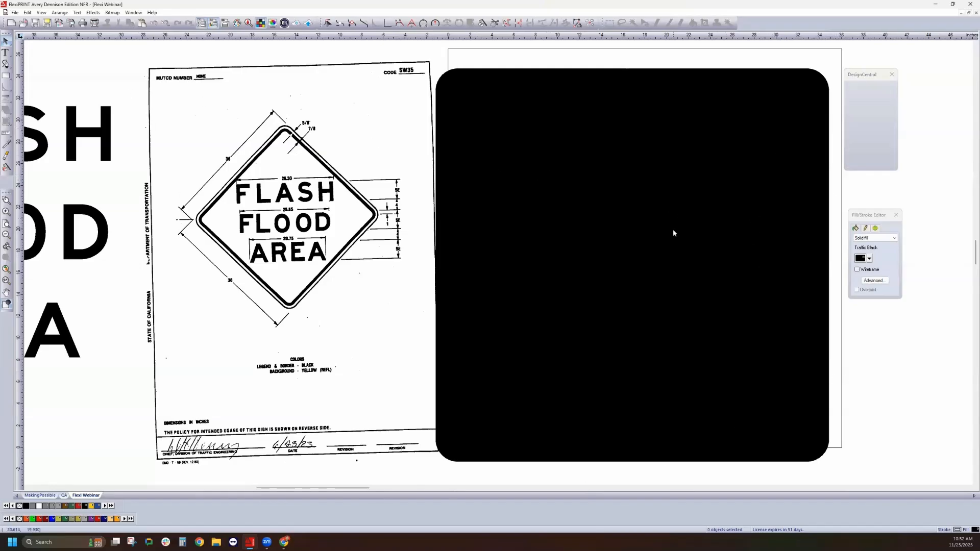
{"action": "left_click", "coordinate": [673, 229]}
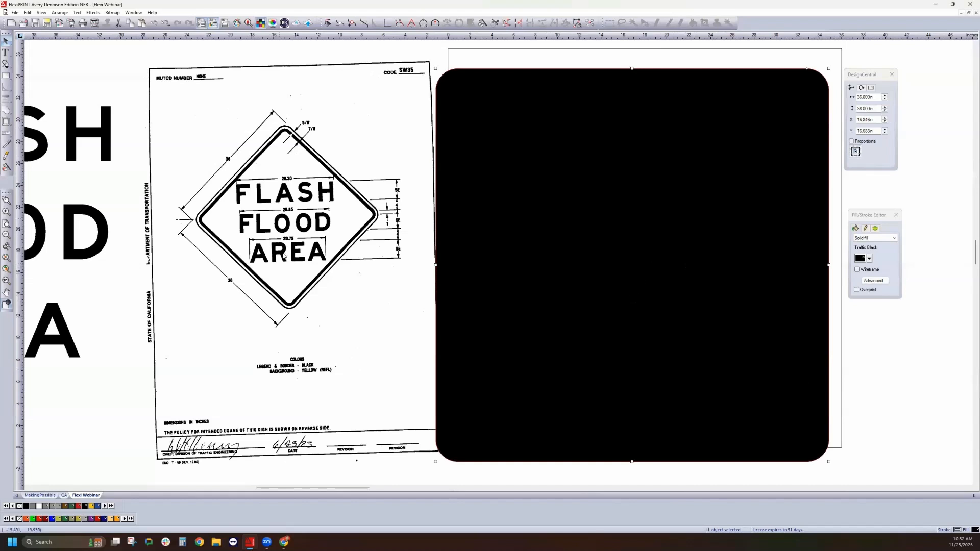
{"action": "left_click", "coordinate": [90, 506]}
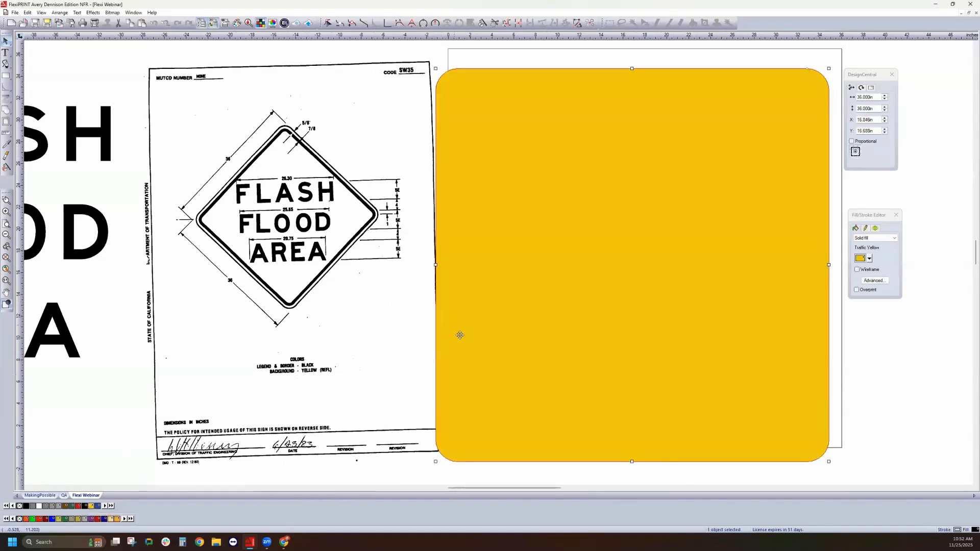
{"action": "left_click_drag", "start_coordinate": [580, 208], "coordinate": [584, 214]}
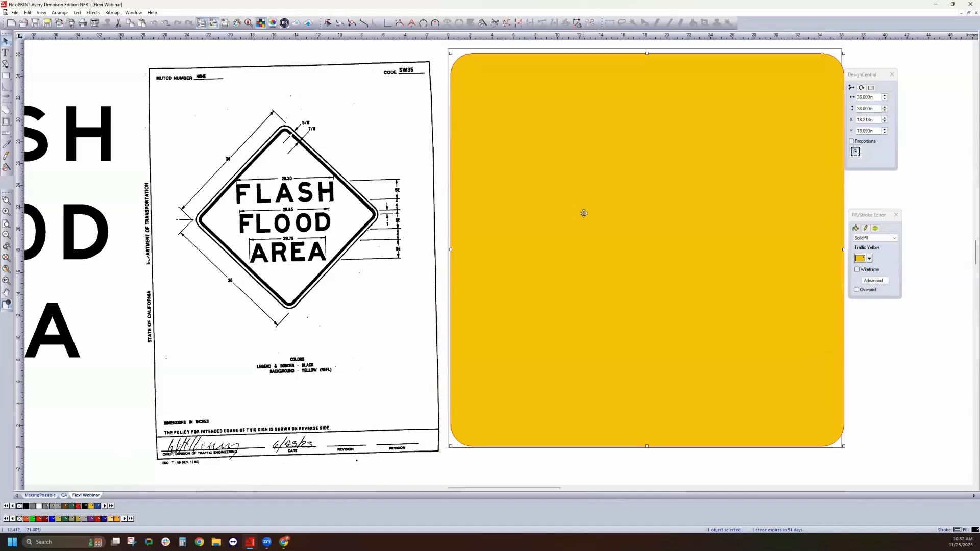
{"action": "left_click_drag", "start_coordinate": [872, 75], "coordinate": [898, 70]}
{"action": "left_click", "coordinate": [874, 217]}
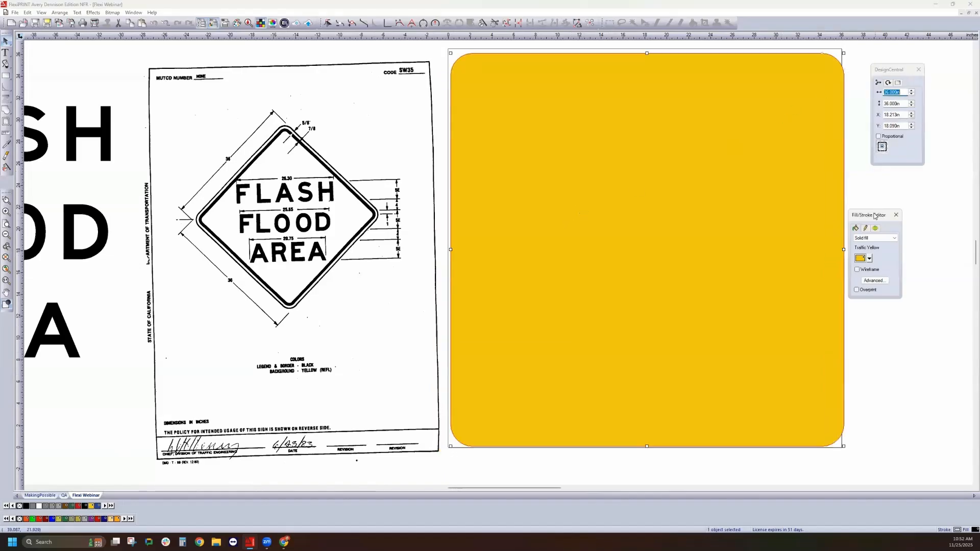
{"action": "left_click_drag", "start_coordinate": [874, 216], "coordinate": [896, 178]}
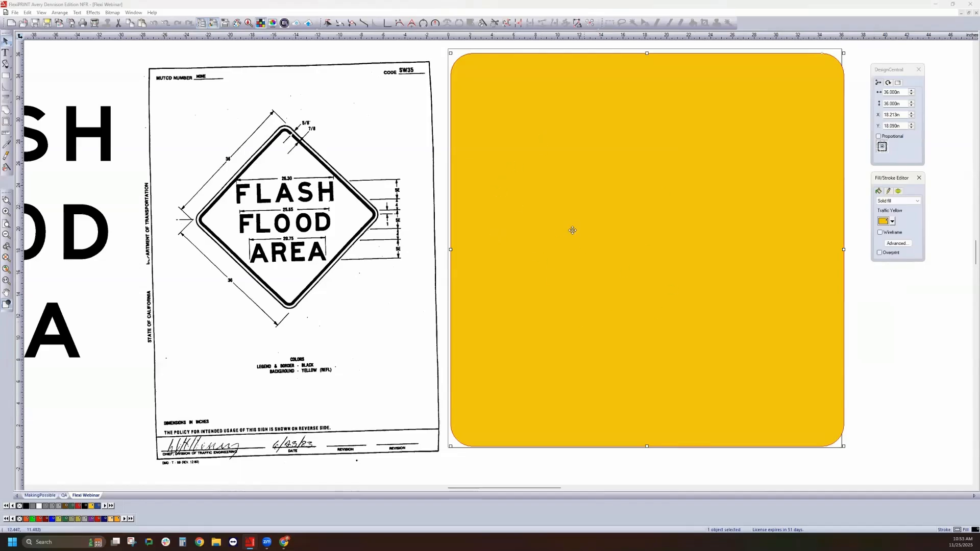
Step: Start an Outline effect on the yellow square, preview the Outline type, and choose the Inline type
{"action": "left_click", "coordinate": [93, 13]}
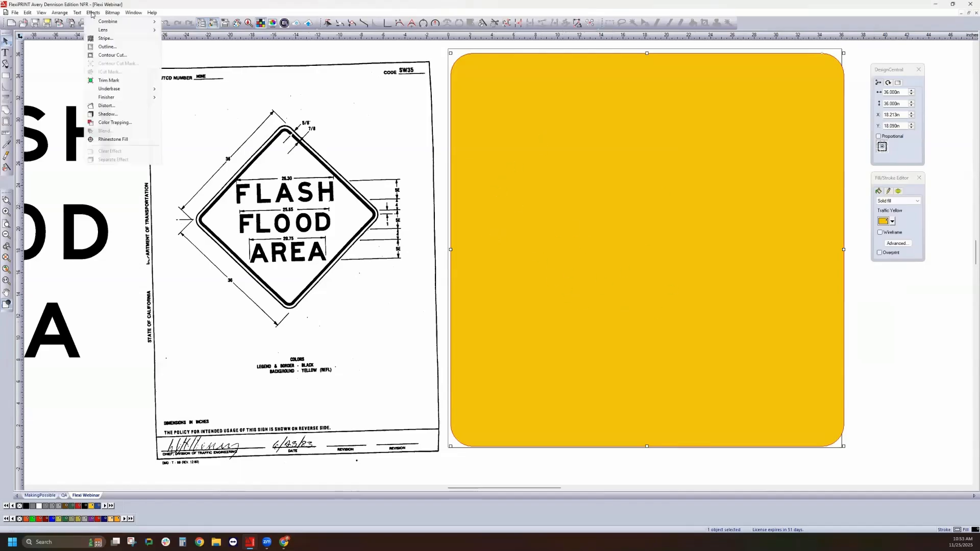
{"action": "left_click", "coordinate": [107, 46]}
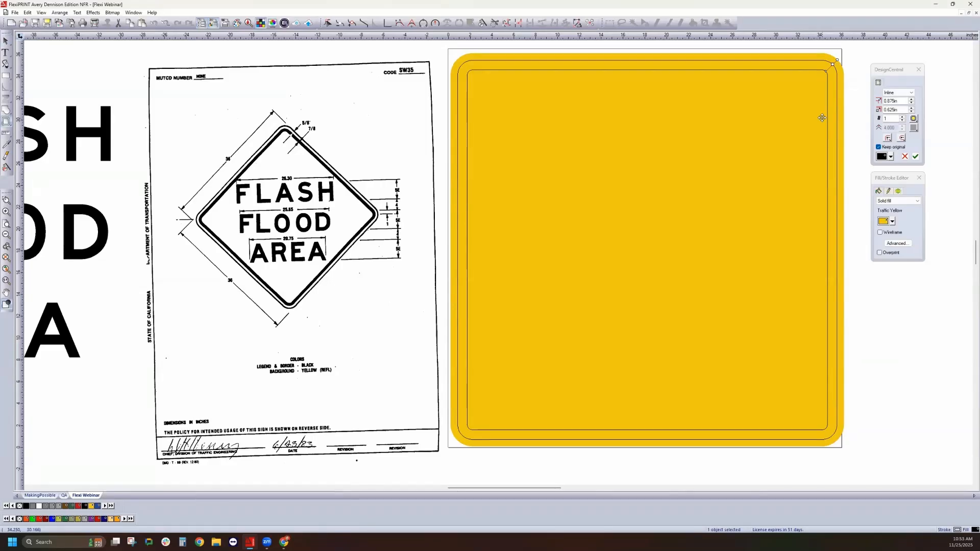
{"action": "left_click", "coordinate": [896, 93]}
{"action": "left_click", "coordinate": [892, 99]}
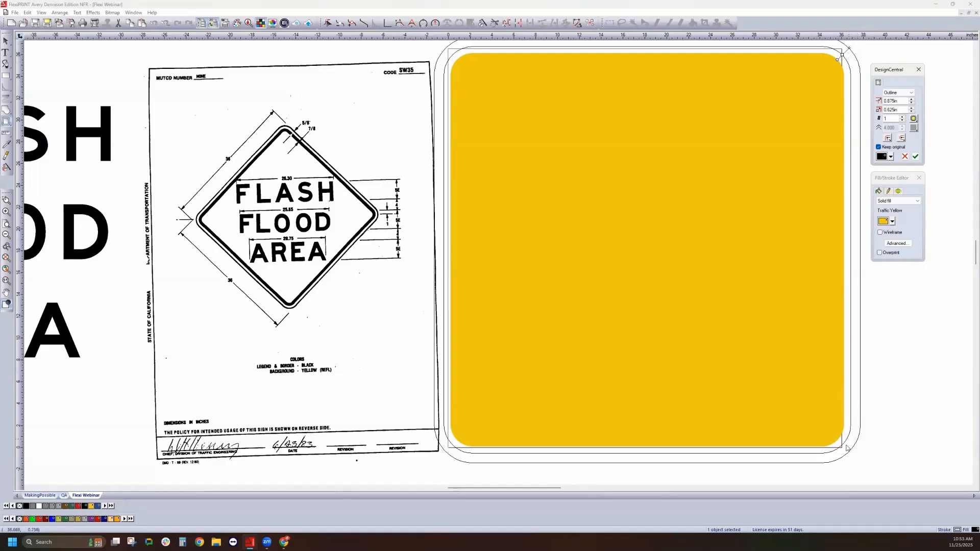
{"action": "left_click", "coordinate": [904, 93]}
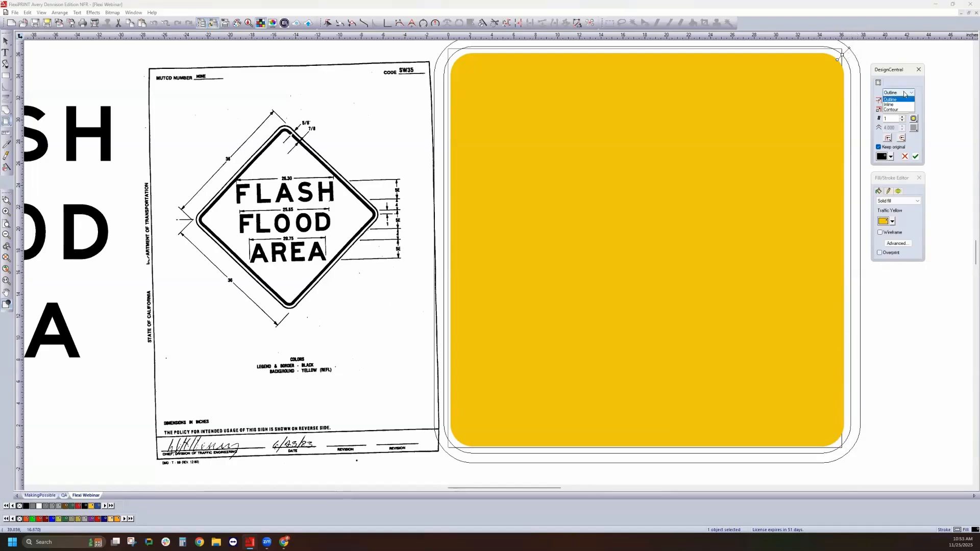
{"action": "left_click", "coordinate": [900, 105]}
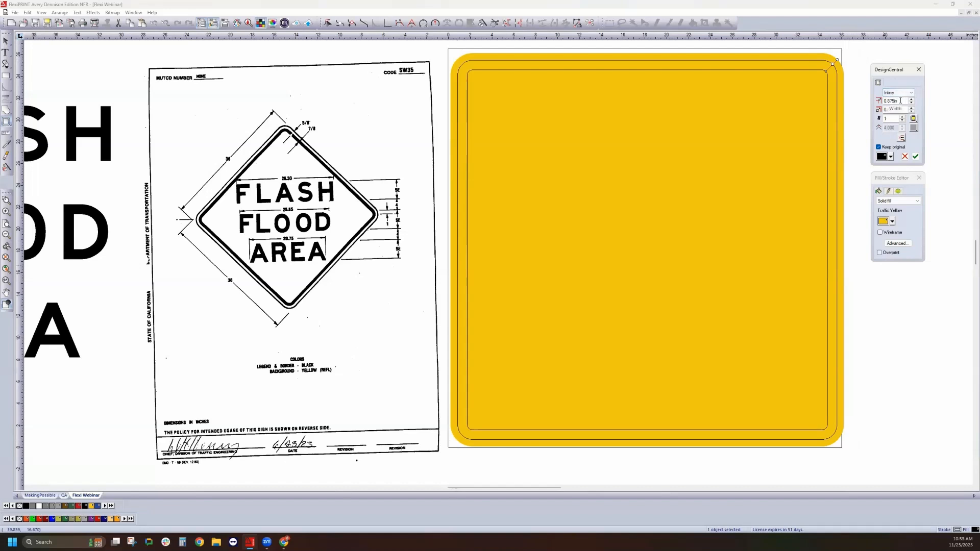
{"action": "left_click", "coordinate": [901, 100]}
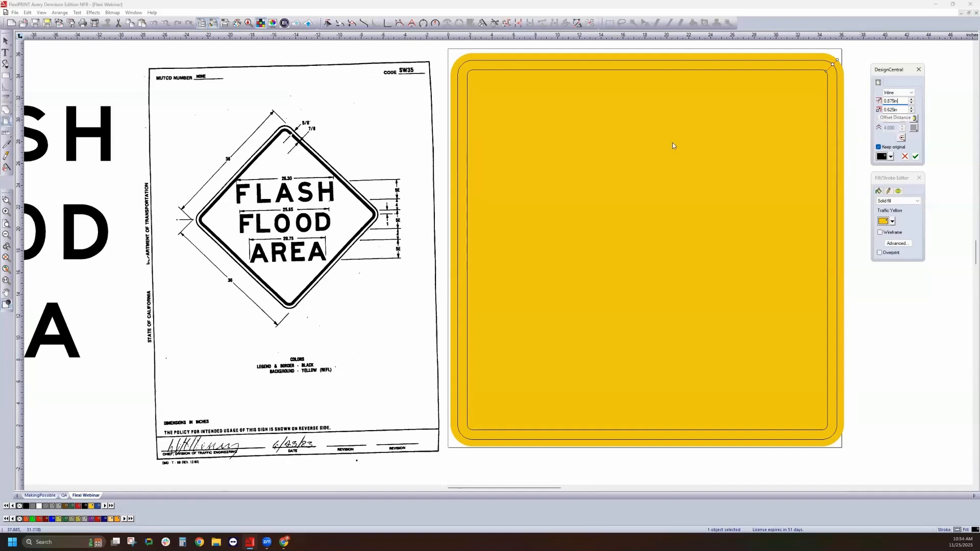
Step: Try an offset distance of 10 mm for the inline
{"action": "double_click", "coordinate": [899, 109]}
{"action": "left_click", "coordinate": [901, 110]}
{"action": "double_click", "coordinate": [901, 110]}
{"action": "left_click", "coordinate": [902, 110]}
{"action": "left_click_drag", "start_coordinate": [877, 110], "coordinate": [822, 112]}
{"action": "type", "text": "10mm"}
{"action": "key", "text": "Return"}
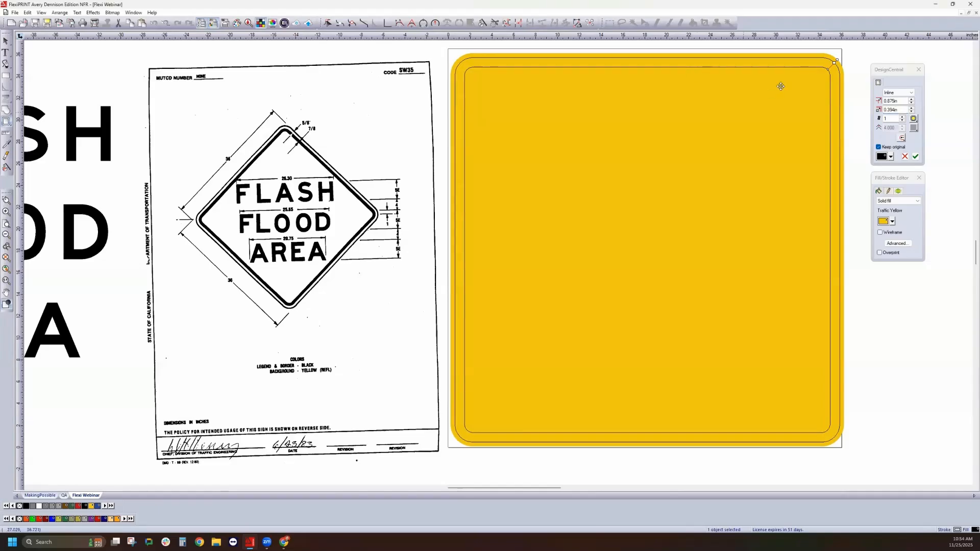
Step: Set the inline's offset distance to 5/8 in
{"action": "left_click_drag", "start_coordinate": [901, 109], "coordinate": [884, 110]}
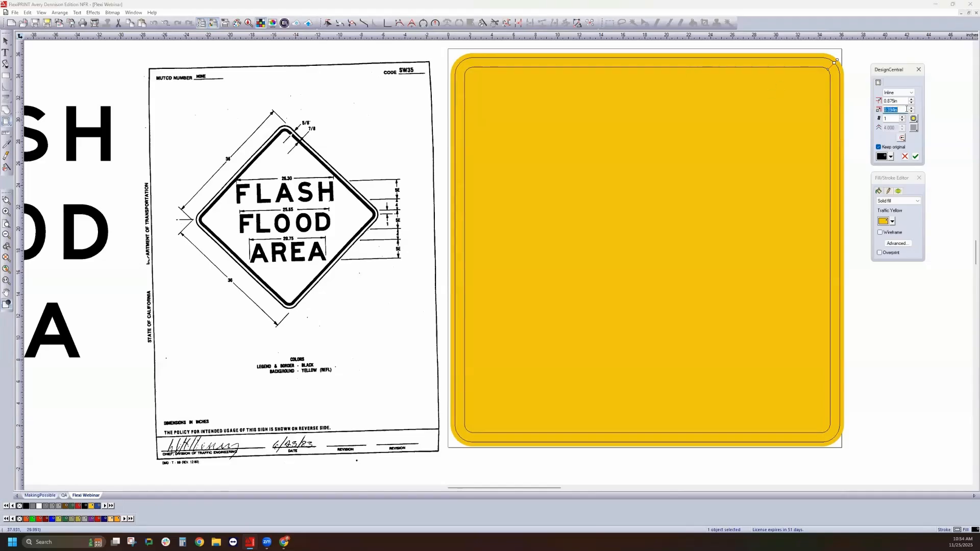
{"action": "left_click", "coordinate": [906, 109]}
{"action": "left_click_drag", "start_coordinate": [901, 108], "coordinate": [883, 111]}
{"action": "type", "text": "5/8in"}
{"action": "key", "text": "Tab"}
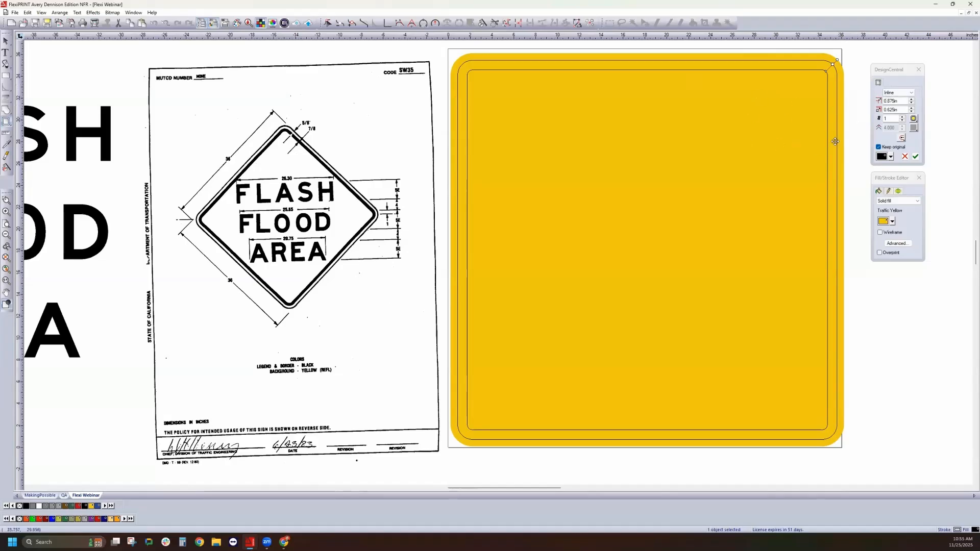
Step: Color the inline Traffic Black and apply it as the sign's border, keeping the original shape
{"action": "left_click", "coordinate": [891, 157]}
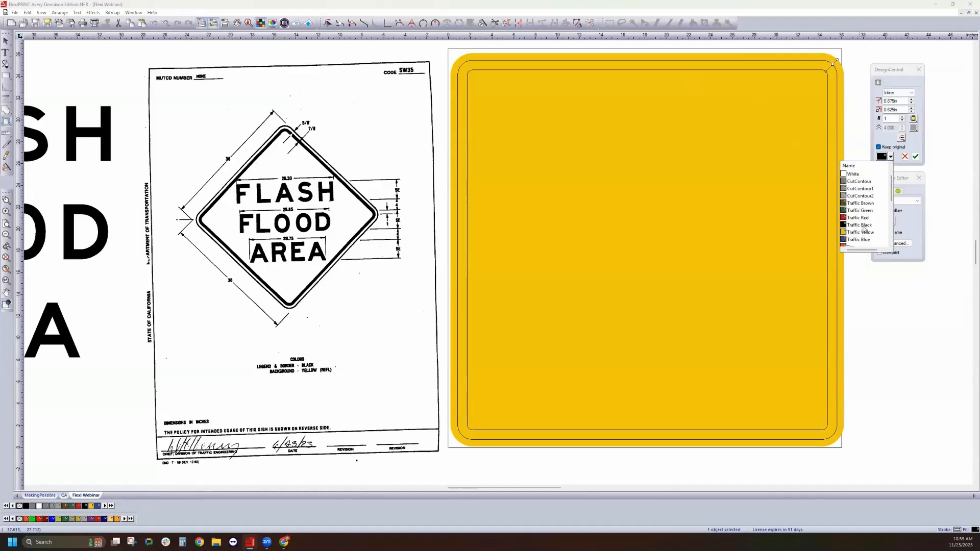
{"action": "left_click", "coordinate": [861, 226]}
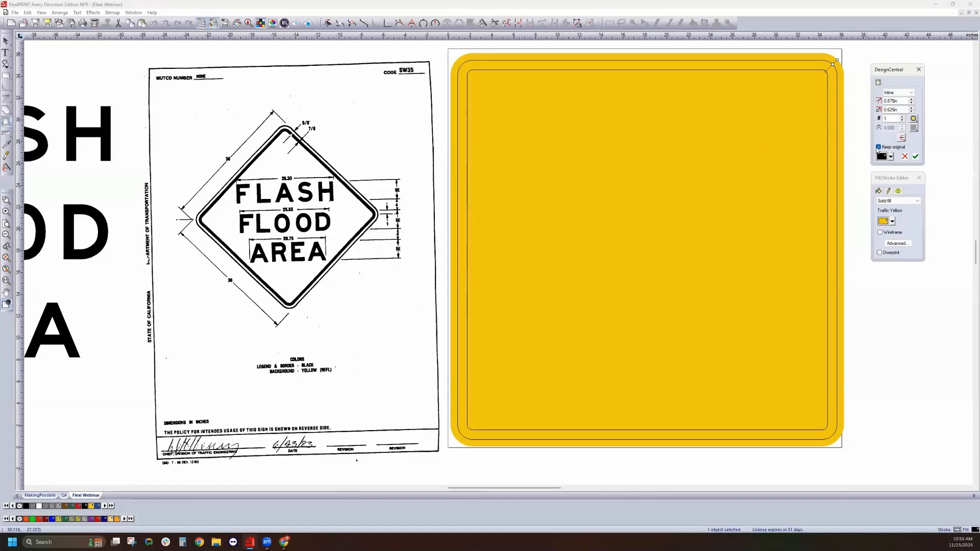
{"action": "left_click", "coordinate": [916, 157]}
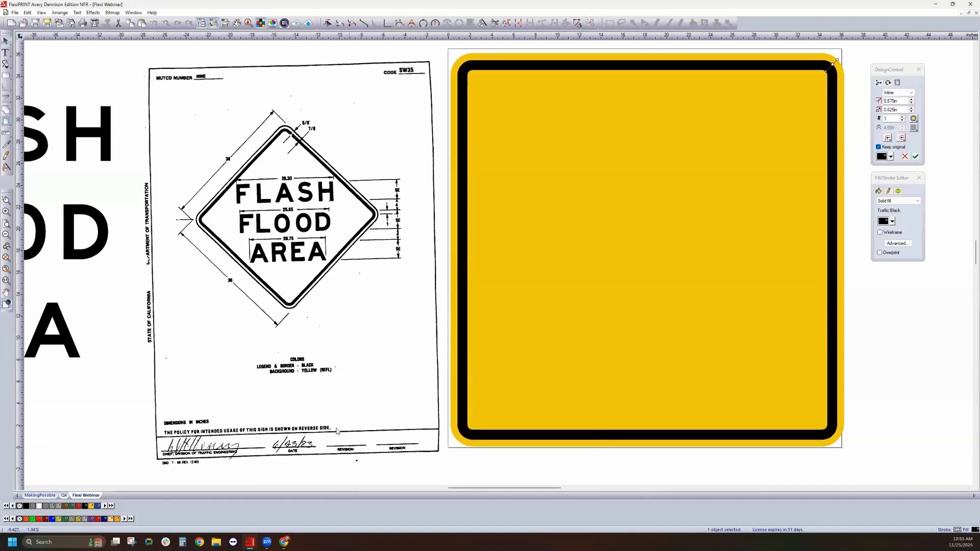
{"action": "left_click", "coordinate": [608, 253]}
Step: Rotate the scanned sheet about 44° around its center so the diamond lies square like the drawn sign
{"action": "left_click", "coordinate": [89, 138]}
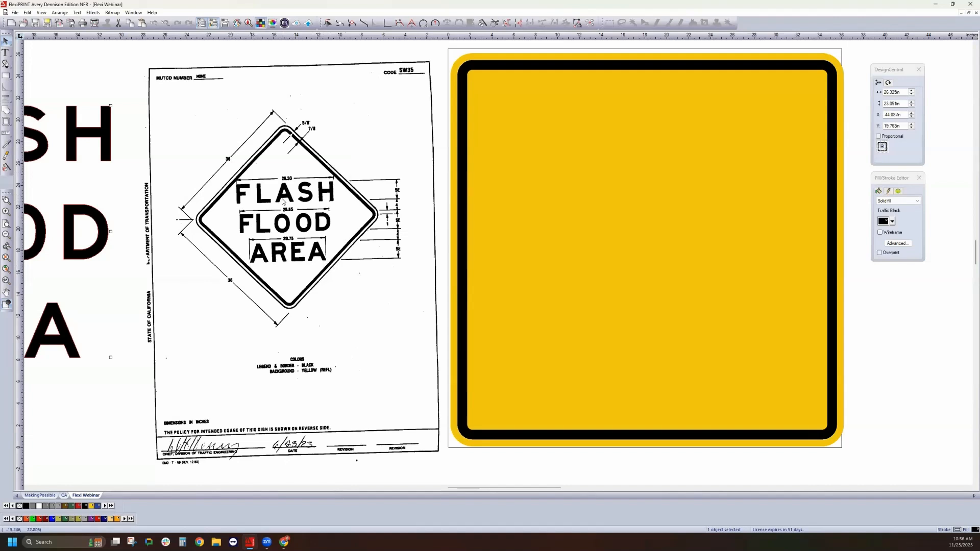
{"action": "left_click", "coordinate": [287, 239]}
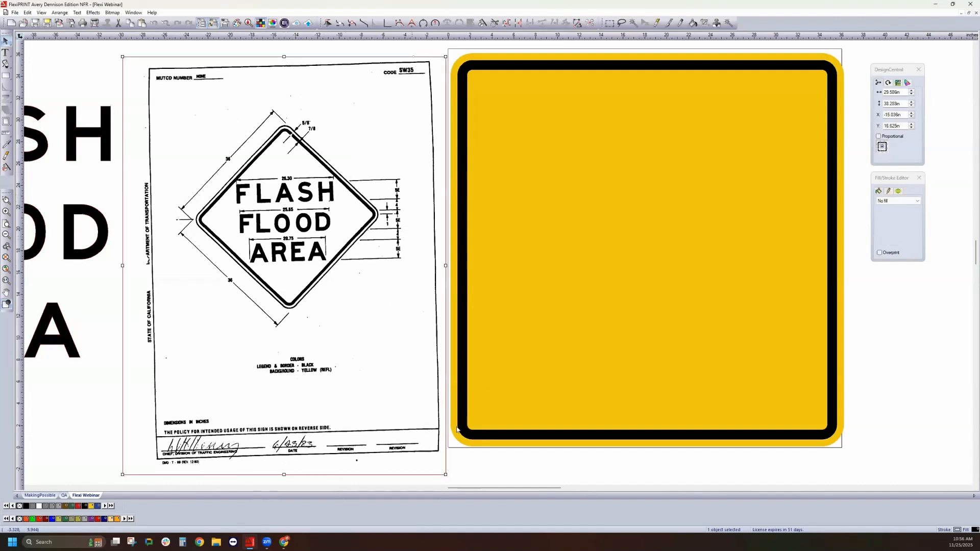
{"action": "left_click", "coordinate": [888, 82]}
{"action": "left_click_drag", "start_coordinate": [446, 475], "coordinate": [545, 266]}
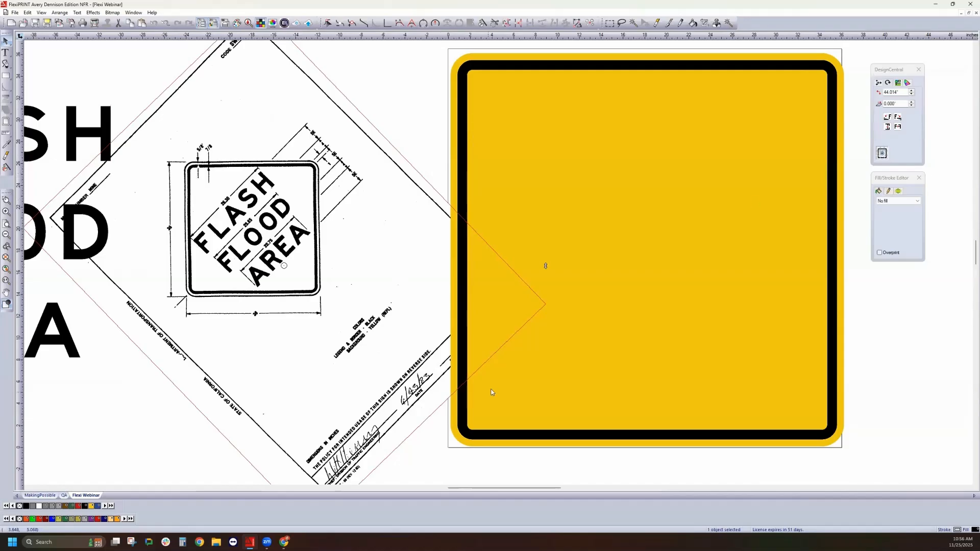
{"action": "scroll", "coordinate": [301, 293], "scroll_direction": "up", "scroll_amount": 3}
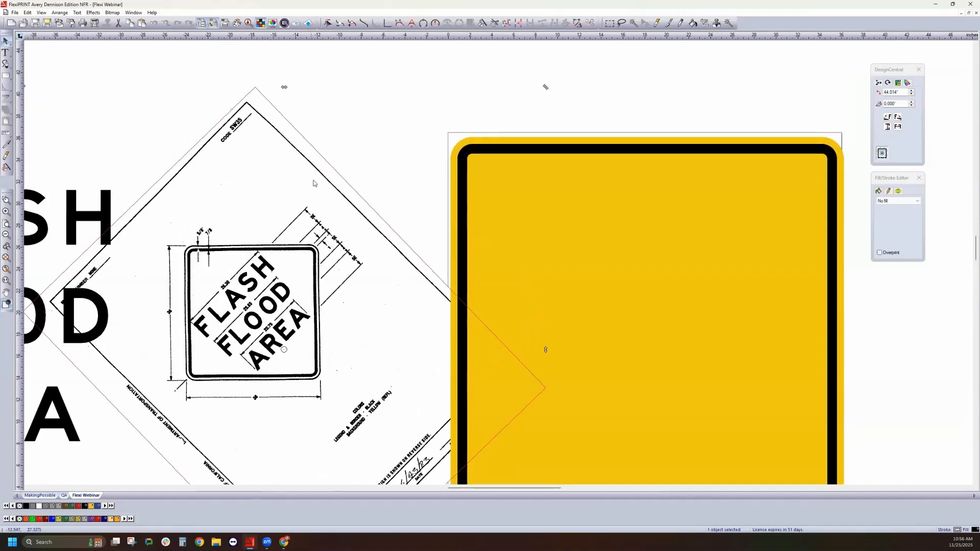
Step: Rotate the scanned sheet back to roughly upright, at about 0.5°
{"action": "left_click", "coordinate": [888, 83]}
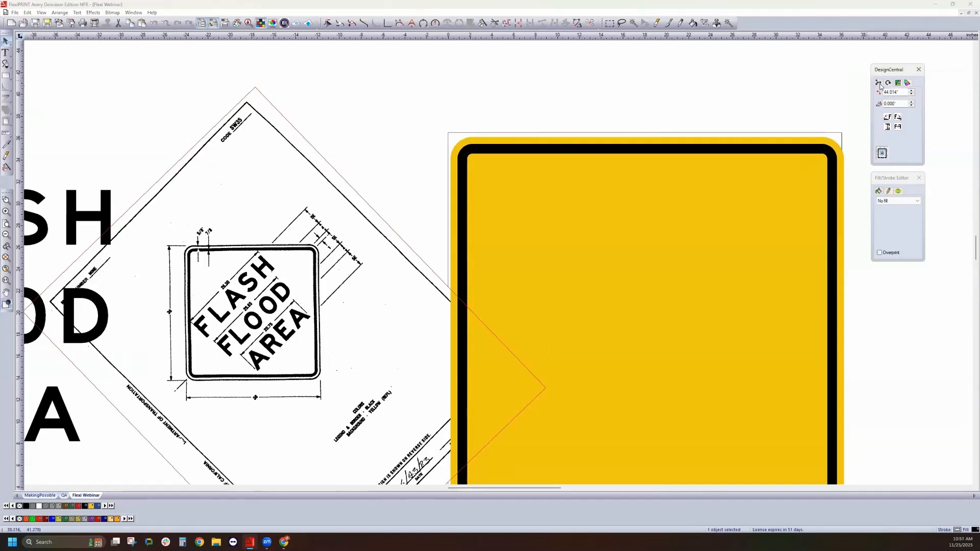
{"action": "mouse_move", "coordinate": [546, 87]}
{"action": "left_mouse_down"}
{"action": "mouse_move", "coordinate": [582, 159]}
{"action": "mouse_move", "coordinate": [573, 260]}
{"action": "mouse_move", "coordinate": [544, 342]}
{"action": "left_mouse_up"}
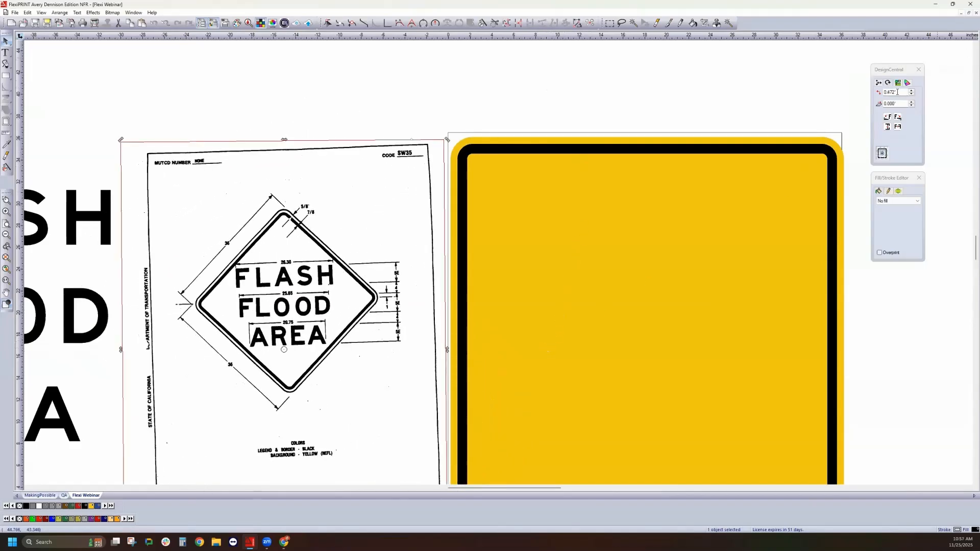
{"action": "scroll", "coordinate": [504, 181], "scroll_direction": "down", "scroll_amount": 2}
{"action": "scroll", "coordinate": [512, 187], "scroll_direction": "up", "scroll_amount": 1}
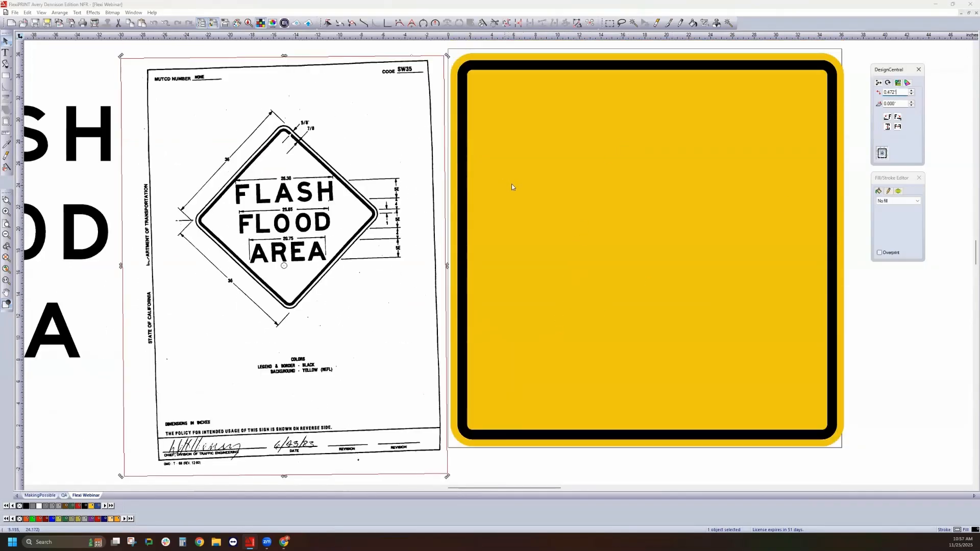
Step: Move the FLASH FLOOD AREA lettering so that it overlaps the edge of the yellow sign
{"action": "mouse_move", "coordinate": [75, 215]}
{"action": "left_mouse_down"}
{"action": "mouse_move", "coordinate": [69, 210]}
{"action": "mouse_move", "coordinate": [382, 299]}
{"action": "mouse_move", "coordinate": [674, 276]}
{"action": "mouse_move", "coordinate": [599, 278]}
{"action": "mouse_move", "coordinate": [521, 237]}
{"action": "mouse_move", "coordinate": [522, 248]}
{"action": "left_mouse_up"}
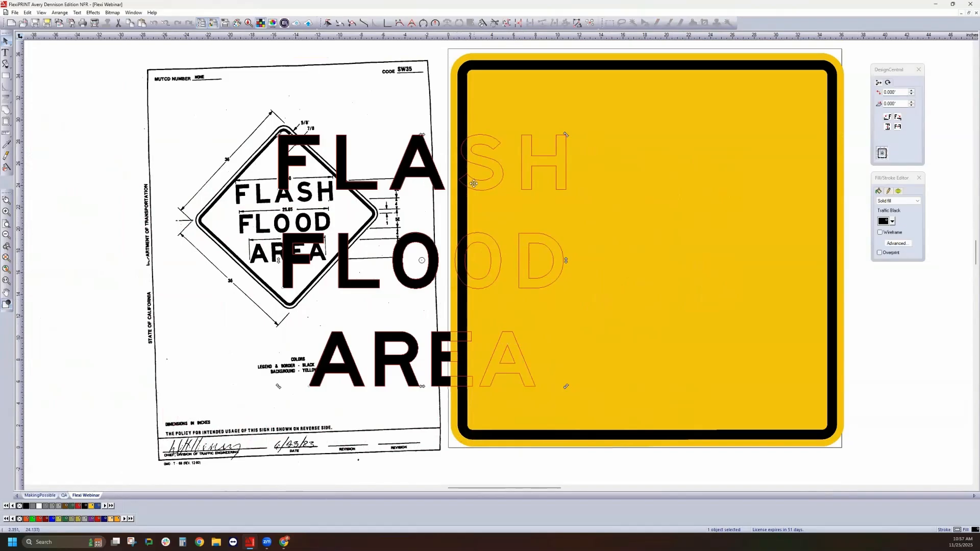
{"action": "left_click", "coordinate": [585, 470]}
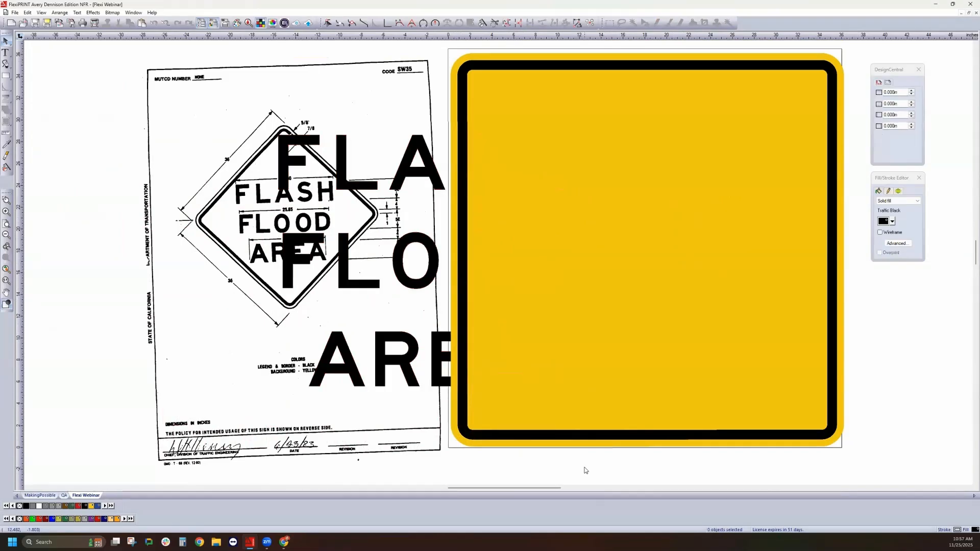
{"action": "left_click", "coordinate": [432, 181]}
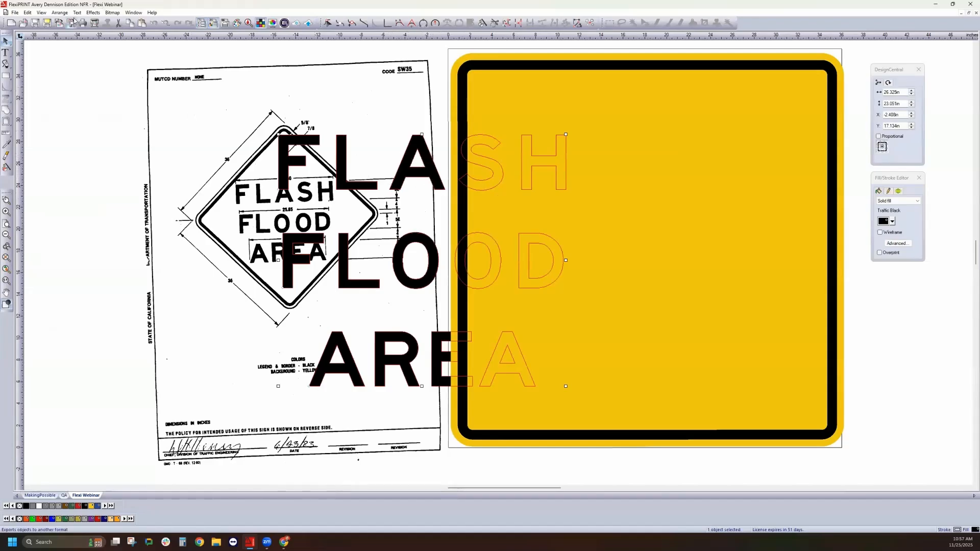
Step: Move the lettering forward one level in the stacking order, and reverse that change
{"action": "left_click", "coordinate": [58, 12]}
{"action": "mouse_move", "coordinate": [86, 149]}
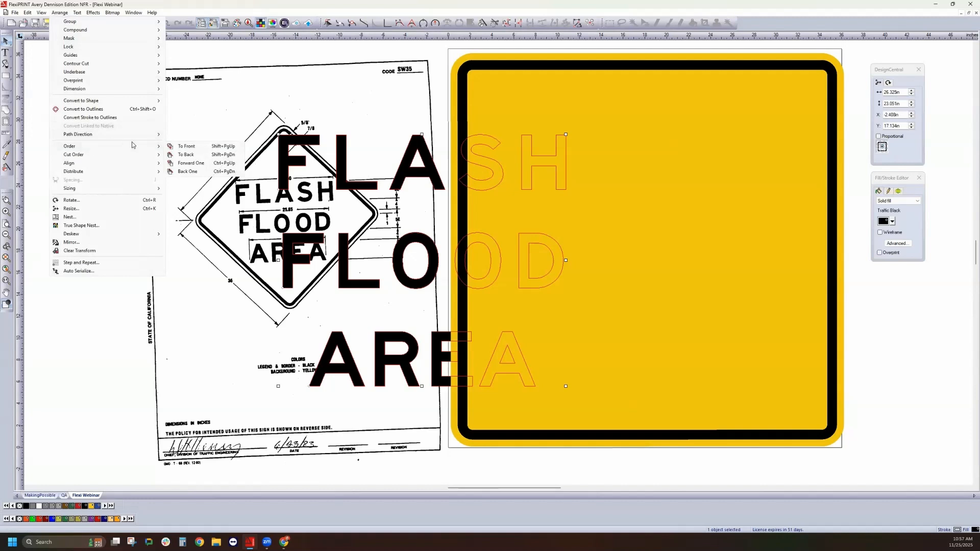
{"action": "mouse_move", "coordinate": [136, 149]}
{"action": "left_click", "coordinate": [191, 164]}
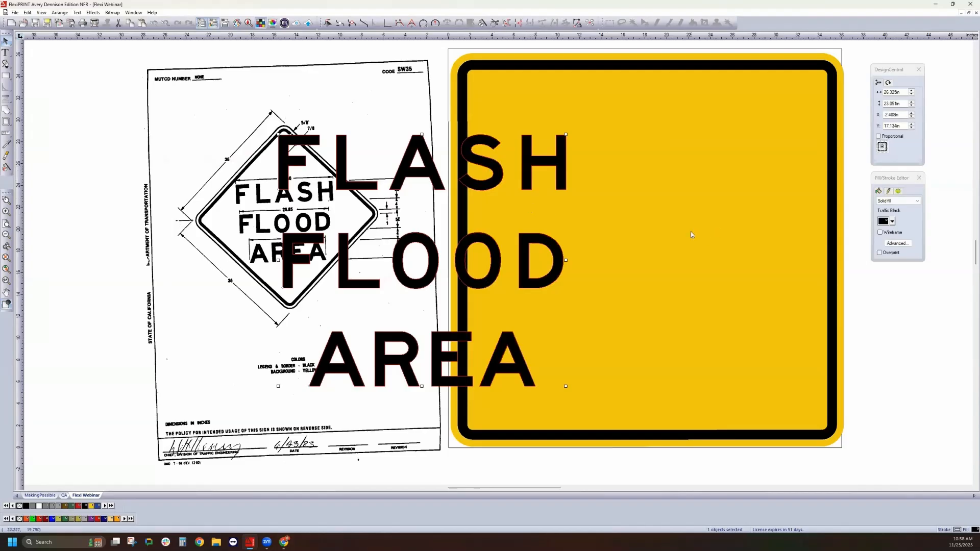
{"action": "key", "text": "ctrl+b"}
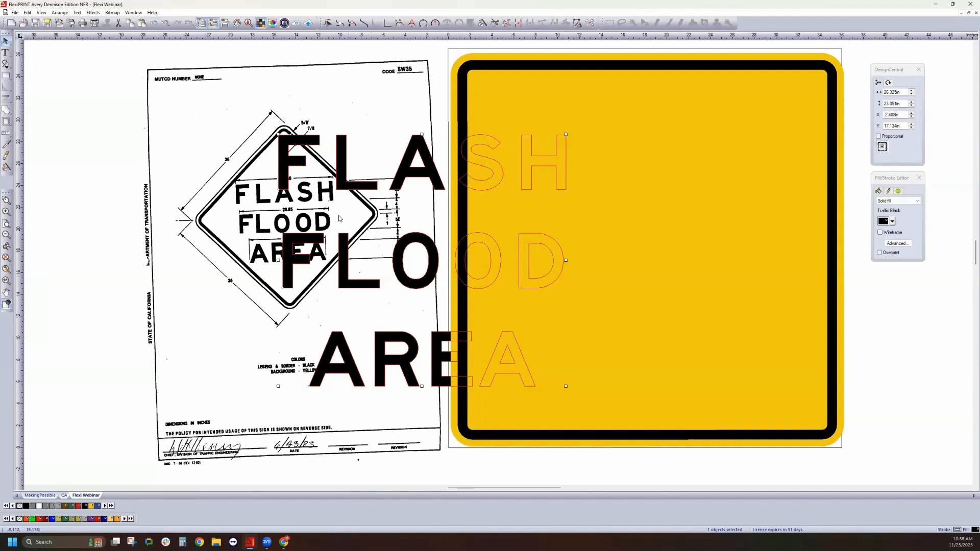
Step: Bring the lettering to the front so it sits above the sign and the scanned sheet
{"action": "left_click", "coordinate": [59, 13]}
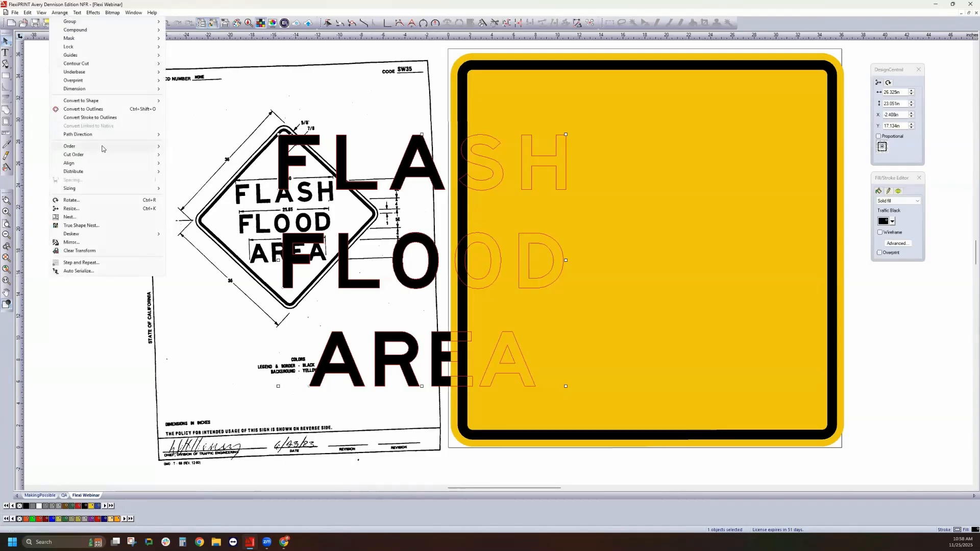
{"action": "mouse_move", "coordinate": [102, 148]}
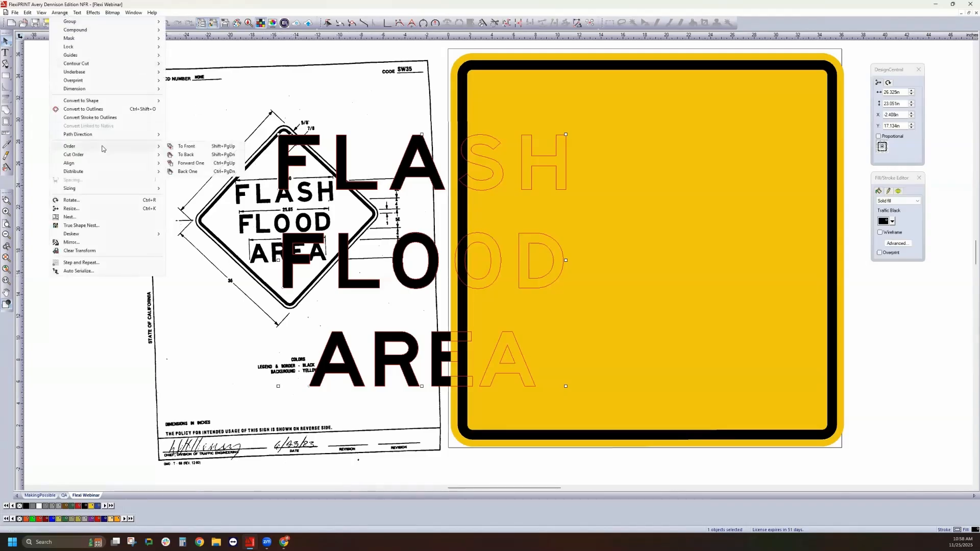
{"action": "left_click", "coordinate": [187, 146]}
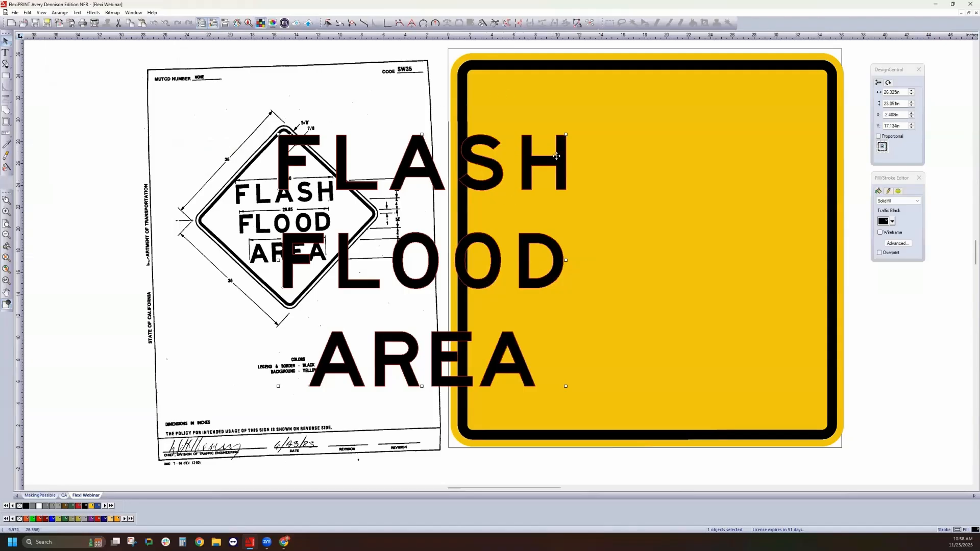
Step: Rotate the lettering 45° and move it onto the yellow sign
{"action": "left_click", "coordinate": [887, 82]}
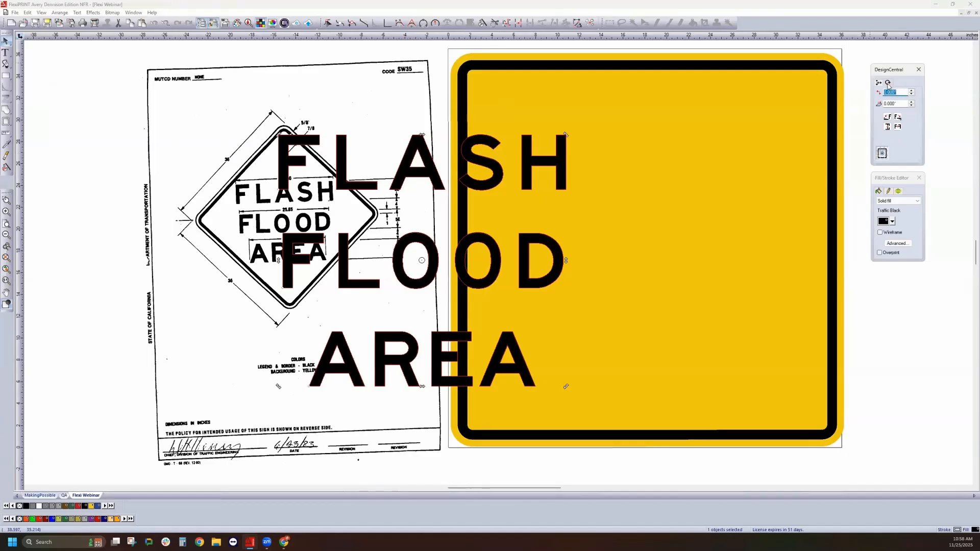
{"action": "type", "text": "45"}
{"action": "key", "text": "Return"}
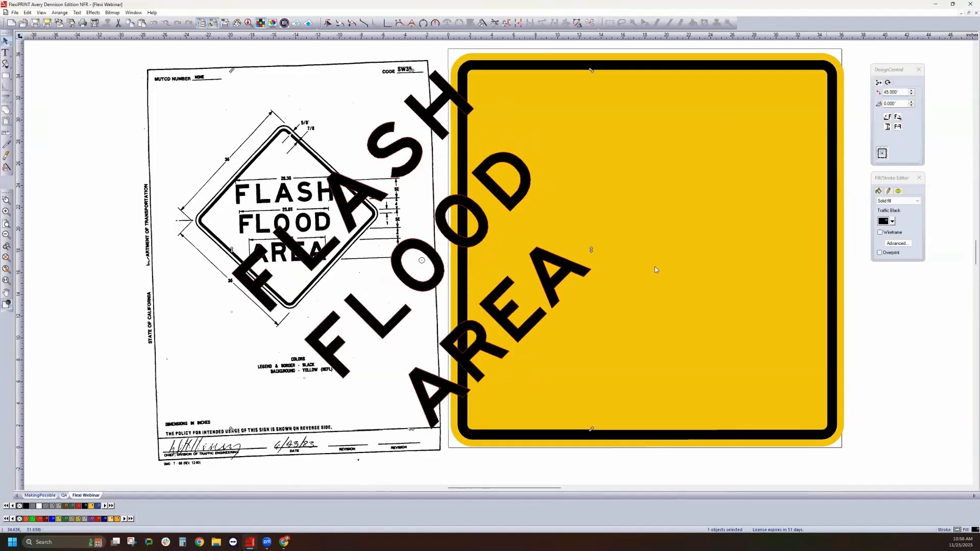
{"action": "left_click_drag", "start_coordinate": [503, 220], "coordinate": [735, 321]}
{"action": "left_click", "coordinate": [907, 343]}
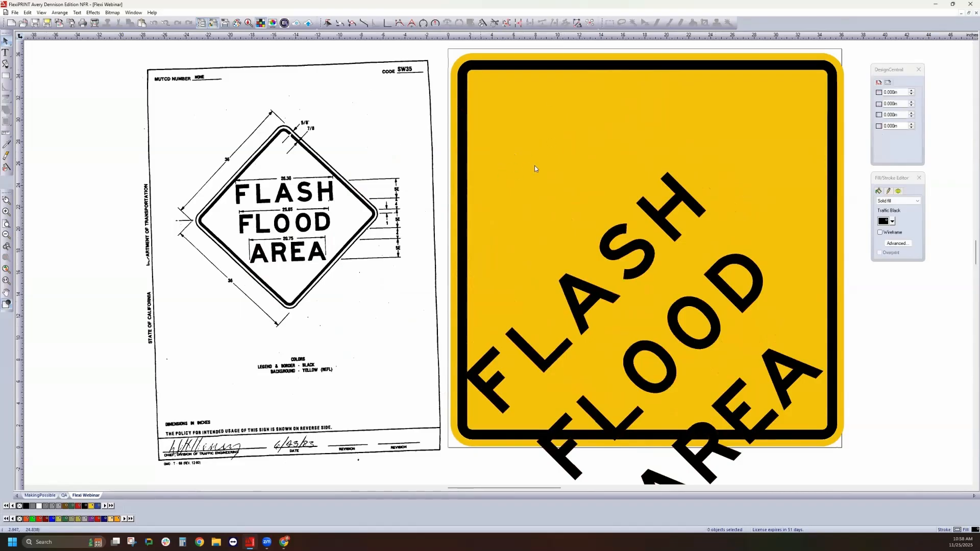
Step: Align the rotated lettering with the yellow sign on both centers
{"action": "left_click", "coordinate": [556, 186]}
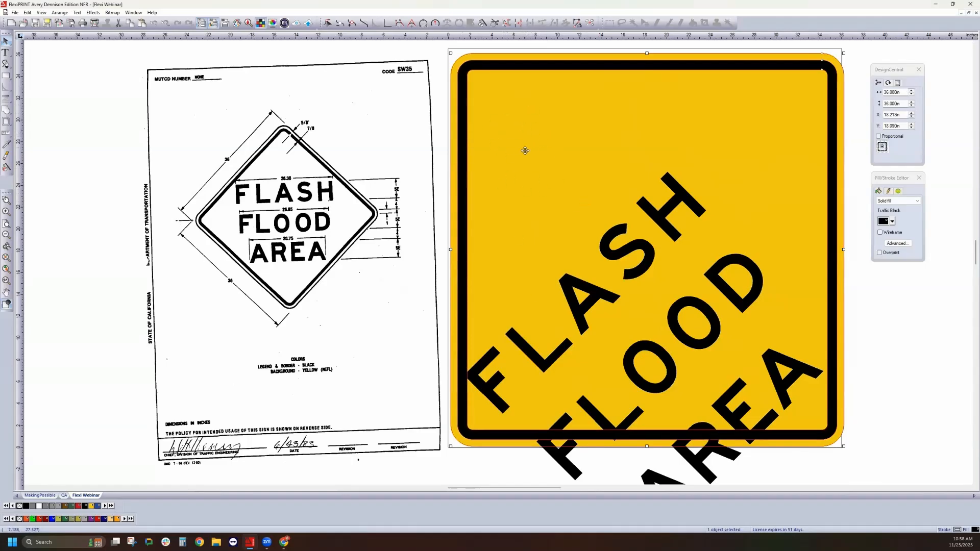
{"action": "left_click", "coordinate": [572, 278], "text": "shift"}
{"action": "left_click", "coordinate": [59, 12]}
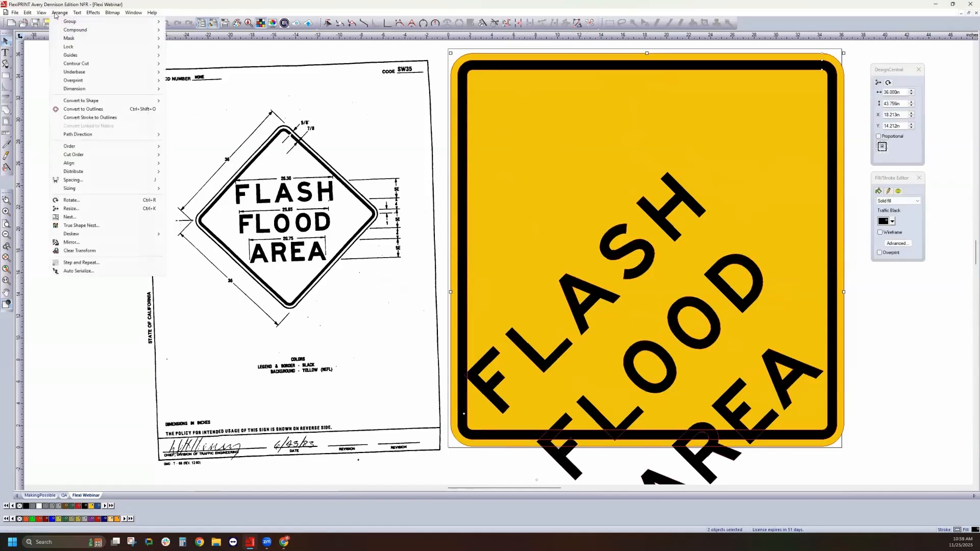
{"action": "mouse_move", "coordinate": [71, 164]}
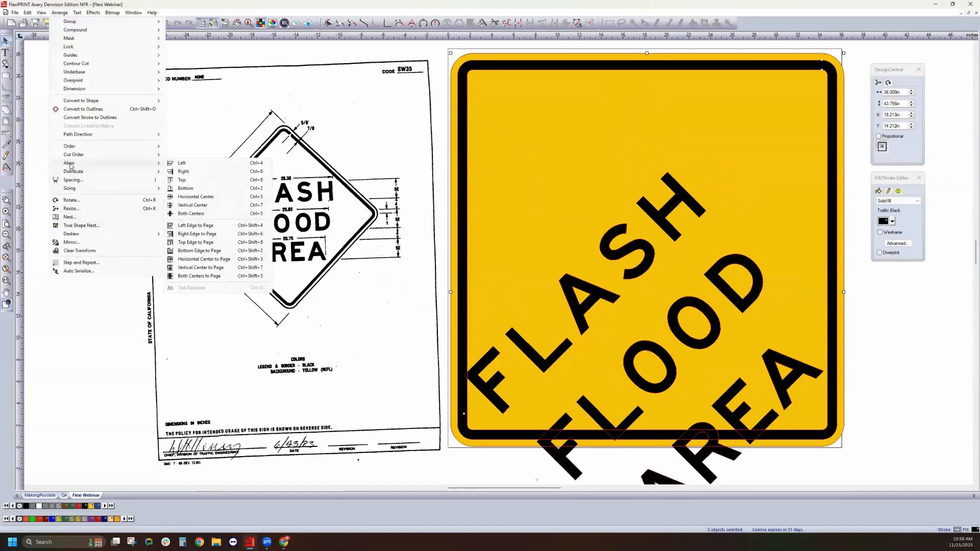
{"action": "left_click", "coordinate": [191, 213]}
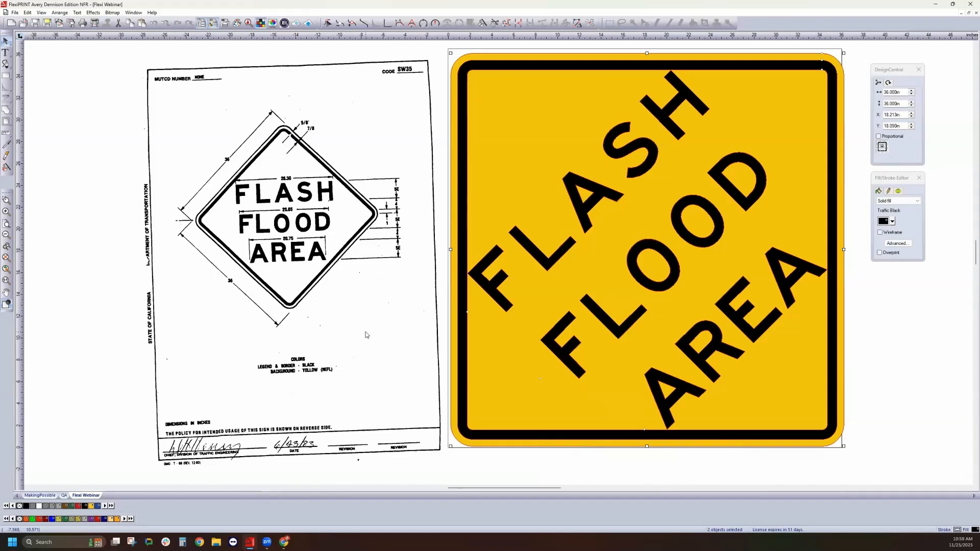
{"action": "left_click", "coordinate": [894, 358]}
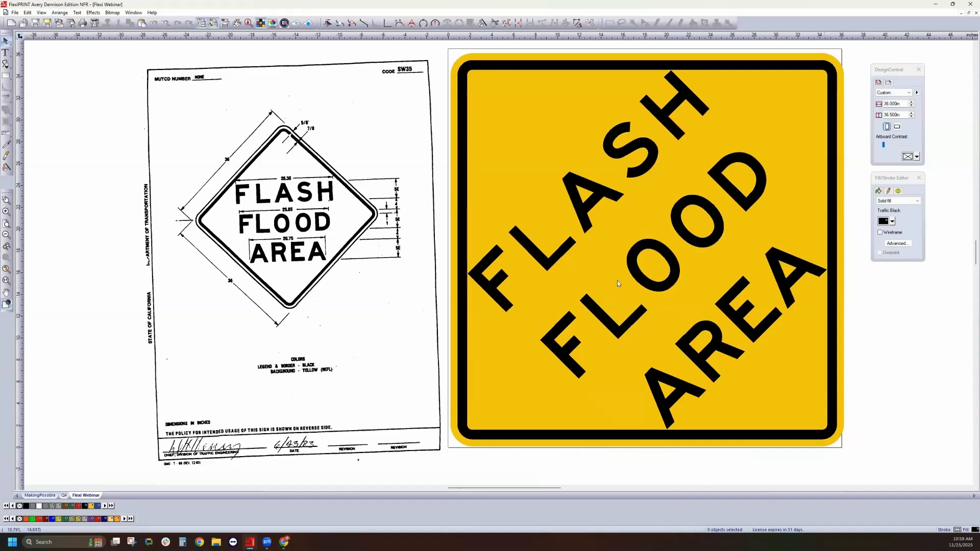
Step: Add a new three-line text reading FLASH, FLOOD, AREA in the empty area below the sign
{"action": "left_click", "coordinate": [531, 259]}
{"action": "scroll", "coordinate": [508, 258], "scroll_direction": "down", "scroll_amount": 2}
{"action": "scroll", "coordinate": [508, 255], "scroll_direction": "up", "scroll_amount": 2}
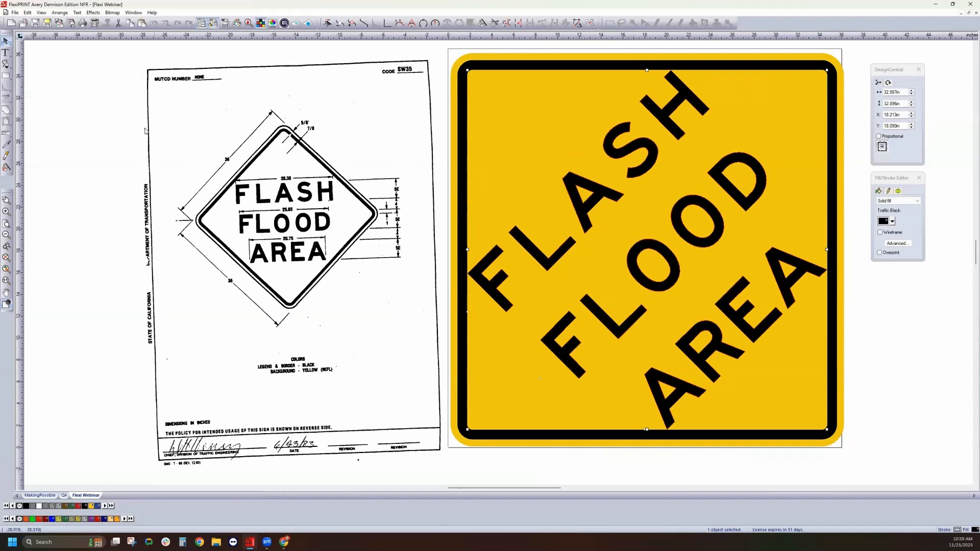
{"action": "scroll", "coordinate": [145, 131], "scroll_direction": "down", "scroll_amount": 2}
{"action": "left_click", "coordinate": [6, 53]}
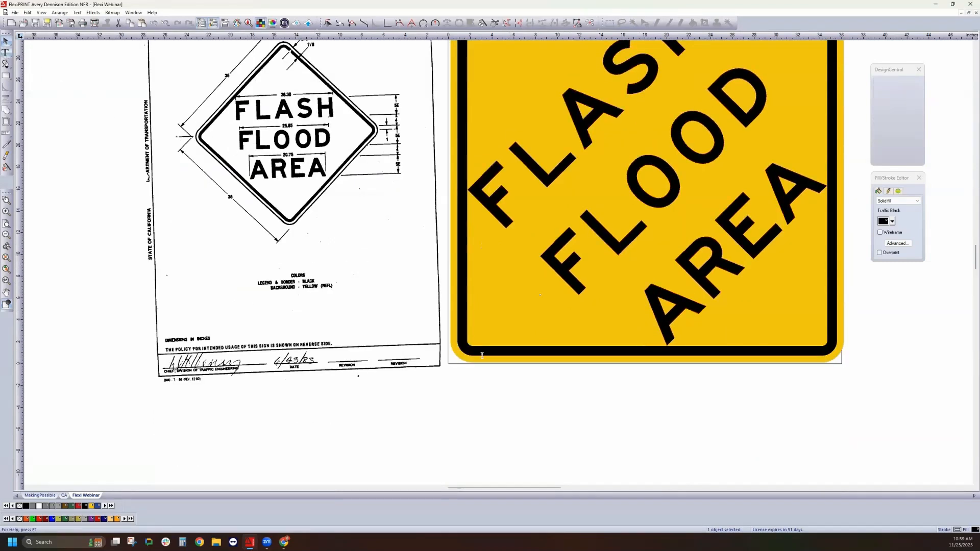
{"action": "scroll", "coordinate": [481, 354], "scroll_direction": "down", "scroll_amount": 4}
{"action": "left_click", "coordinate": [453, 375]}
{"action": "type", "text": "FLASH"}
{"action": "key", "text": "Return"}
{"action": "type", "text": "FLOOD"}
{"action": "key", "text": "Return"}
{"action": "type", "text": "AREA"}
Step: Change the new text's font to T2000HWYE
{"action": "left_click", "coordinate": [6, 41]}
{"action": "left_click", "coordinate": [899, 84]}
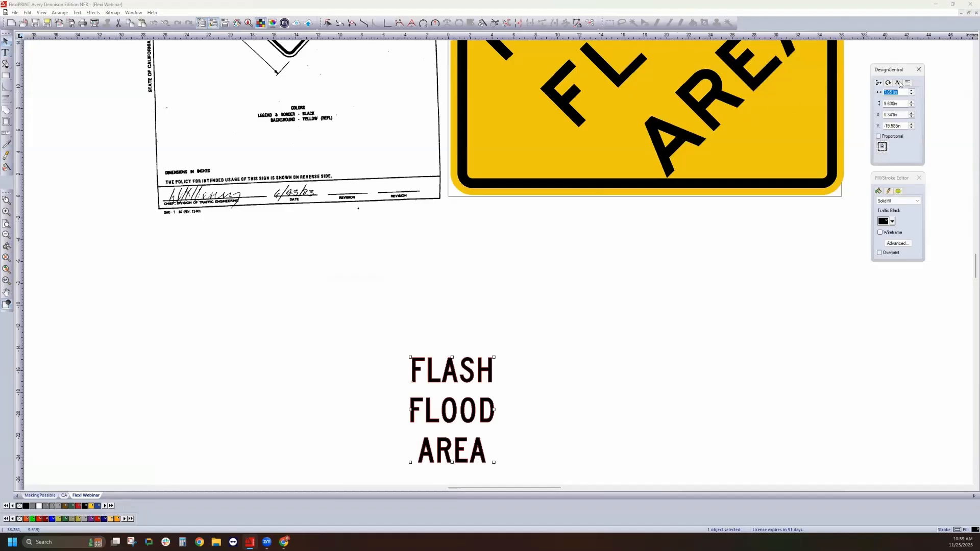
{"action": "left_click", "coordinate": [917, 93]}
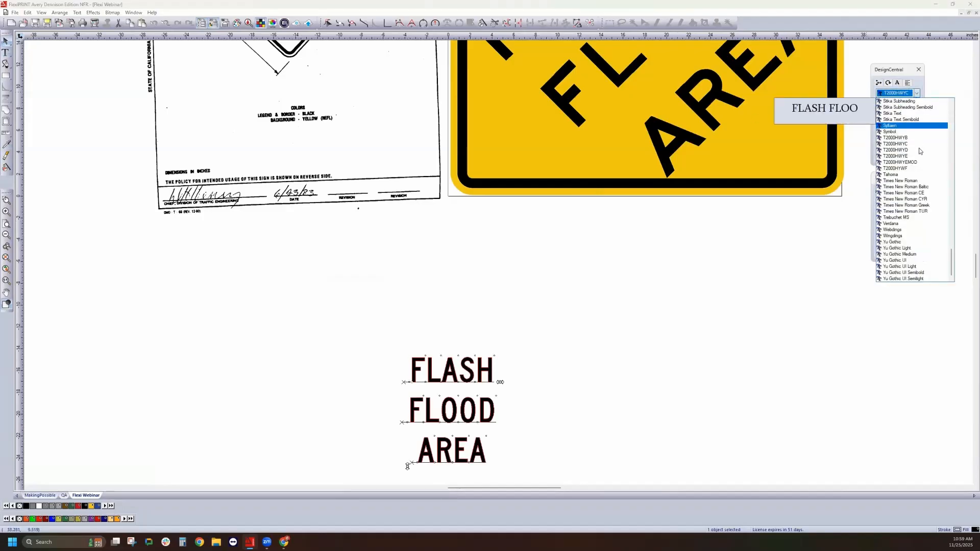
{"action": "left_click", "coordinate": [913, 156]}
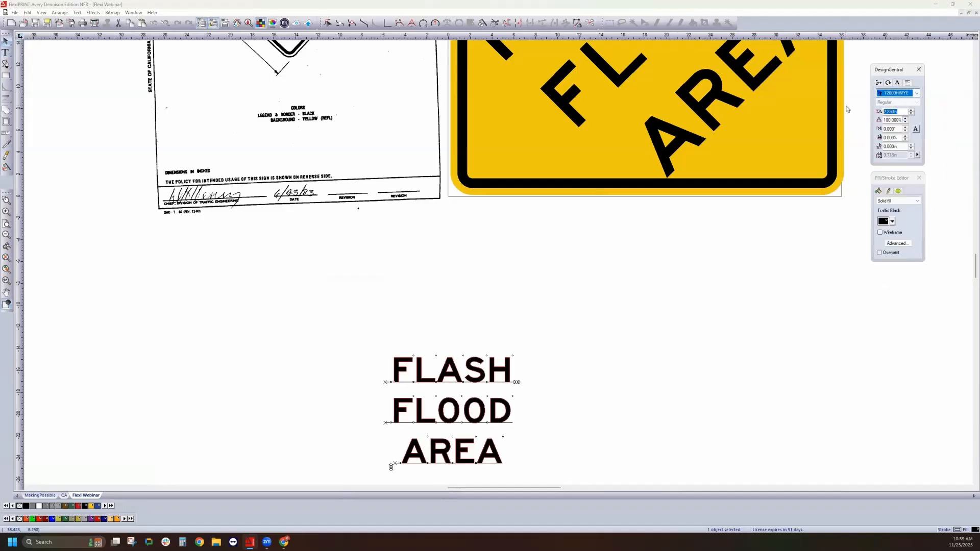
Step: Set the new text's line spacing to 9 in and its letter height to 5 in
{"action": "type", "text": "5"}
{"action": "left_click", "coordinate": [918, 156]}
{"action": "left_click", "coordinate": [934, 165]}
{"action": "left_click_drag", "start_coordinate": [901, 155], "coordinate": [797, 161]}
{"action": "type", "text": "9"}
{"action": "key", "text": "Return"}
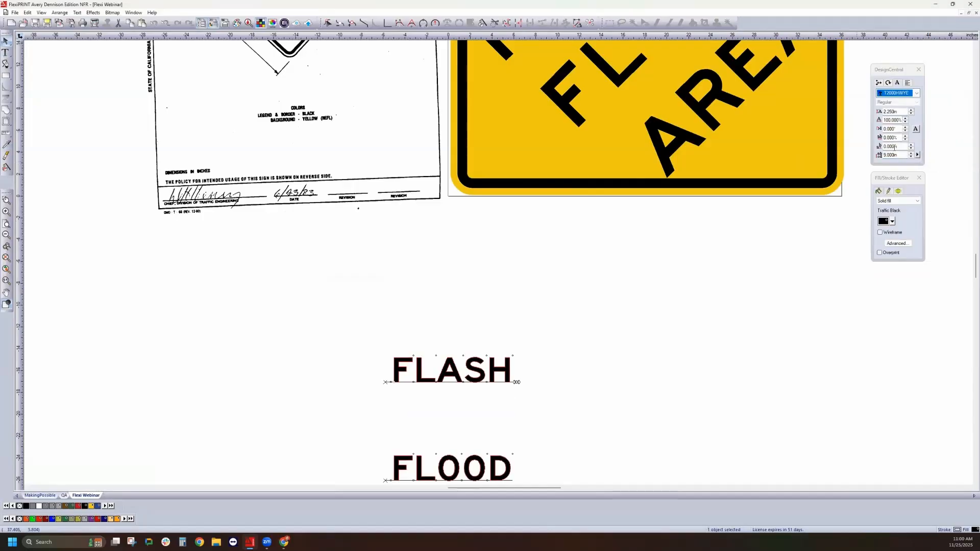
{"action": "double_click", "coordinate": [899, 111]}
{"action": "type", "text": "5"}
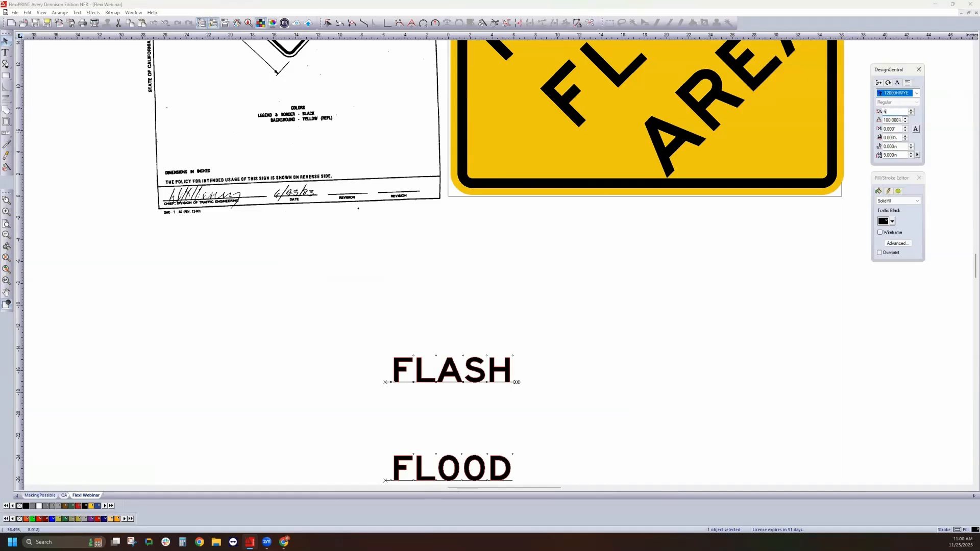
{"action": "key", "text": "Return"}
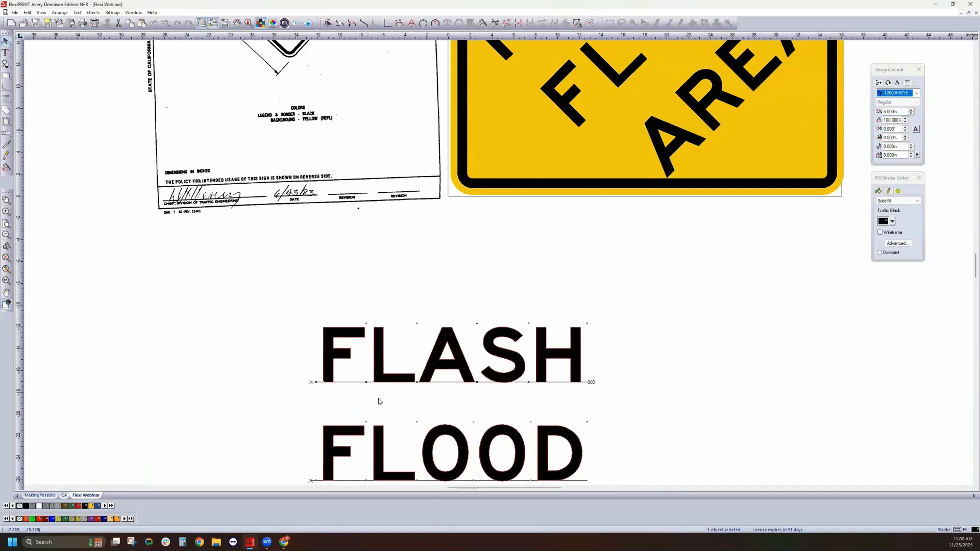
Step: Move the new lettering up closer to the sign and rotate it 45°
{"action": "left_click_drag", "start_coordinate": [487, 337], "coordinate": [490, 247]}
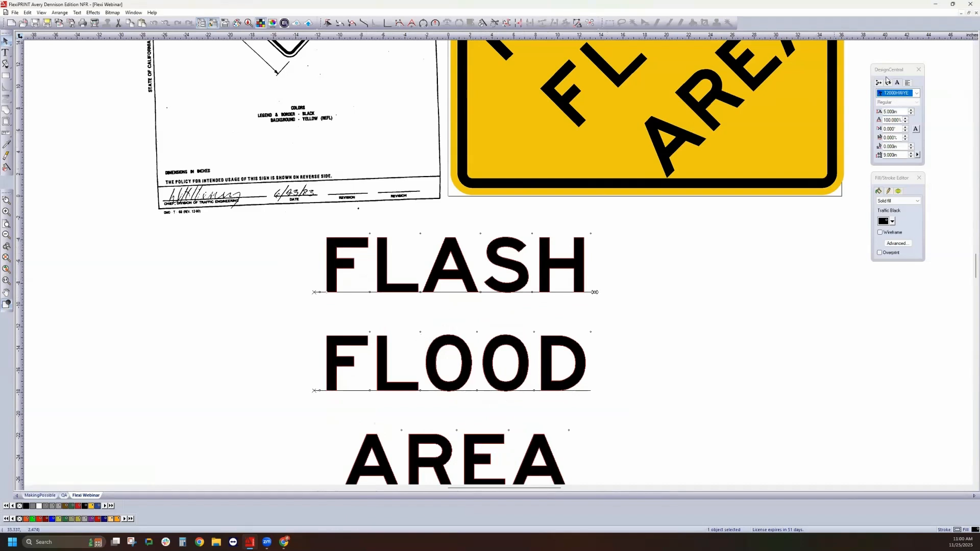
{"action": "left_click", "coordinate": [888, 82]}
{"action": "type", "text": "4"}
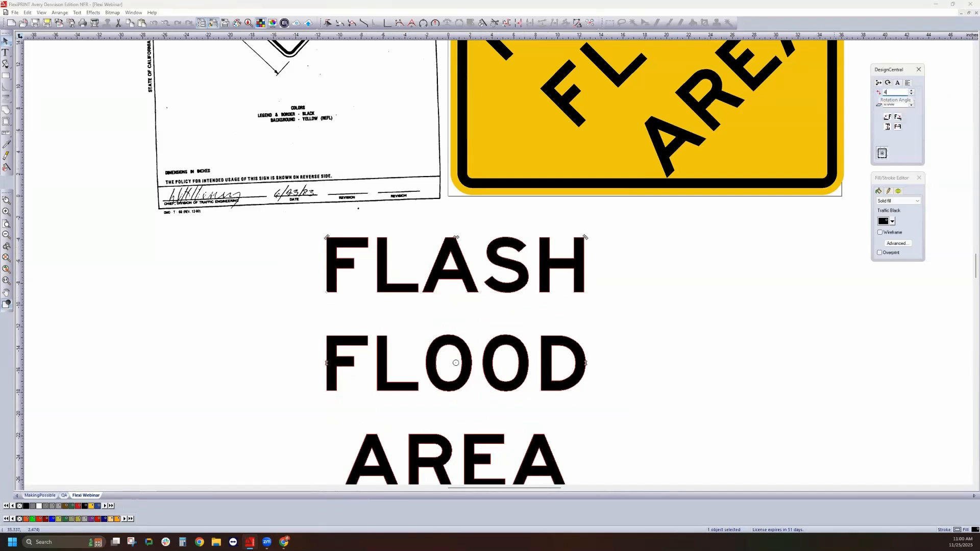
{"action": "type", "text": "5"}
{"action": "key", "text": "Return"}
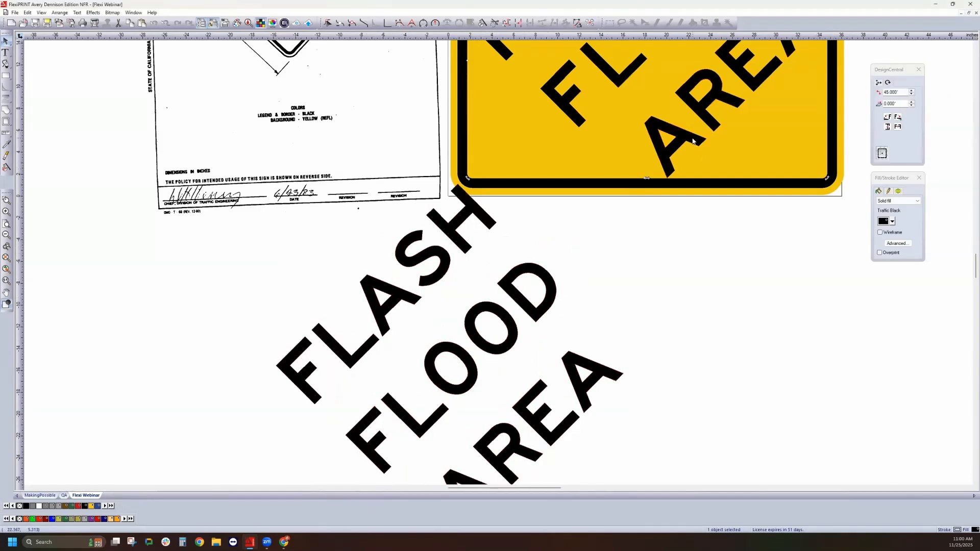
Step: Move the old lettering off the sign to the right and center the new lettering on the sign
{"action": "left_click_drag", "start_coordinate": [651, 121], "coordinate": [816, 285]}
{"action": "left_click_drag", "start_coordinate": [740, 237], "coordinate": [791, 349]}
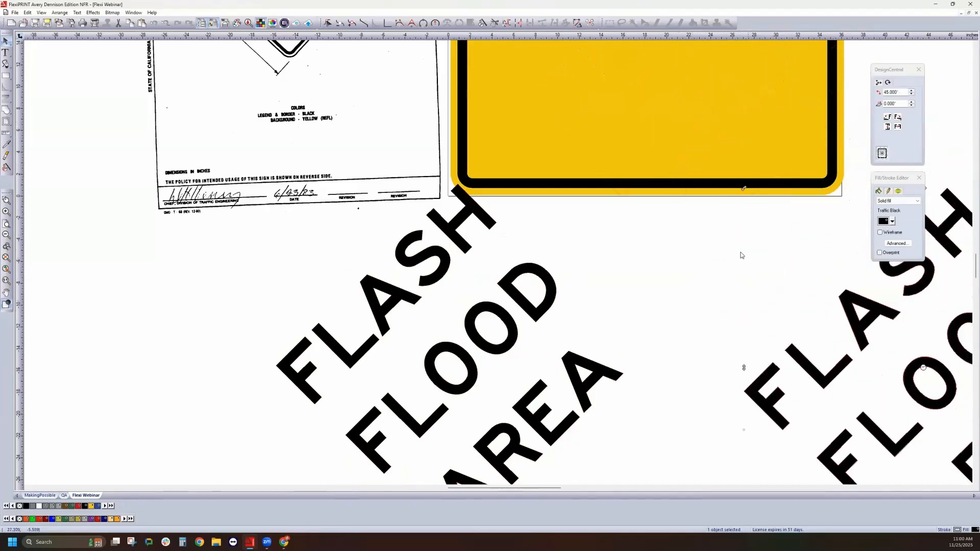
{"action": "scroll", "coordinate": [611, 250], "scroll_direction": "up", "scroll_amount": 3}
{"action": "left_click", "coordinate": [612, 250]}
{"action": "left_click", "coordinate": [452, 401], "text": "shift"}
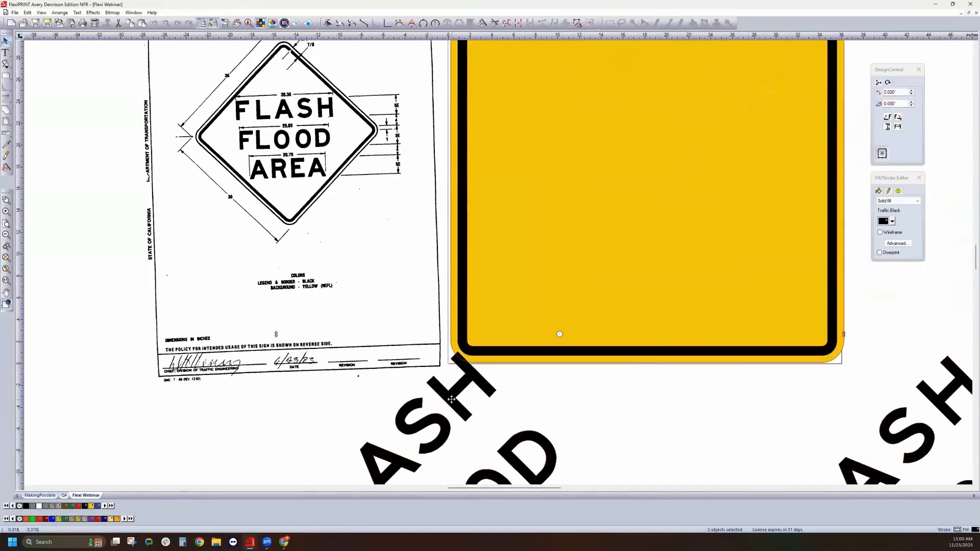
{"action": "key", "text": "F7"}
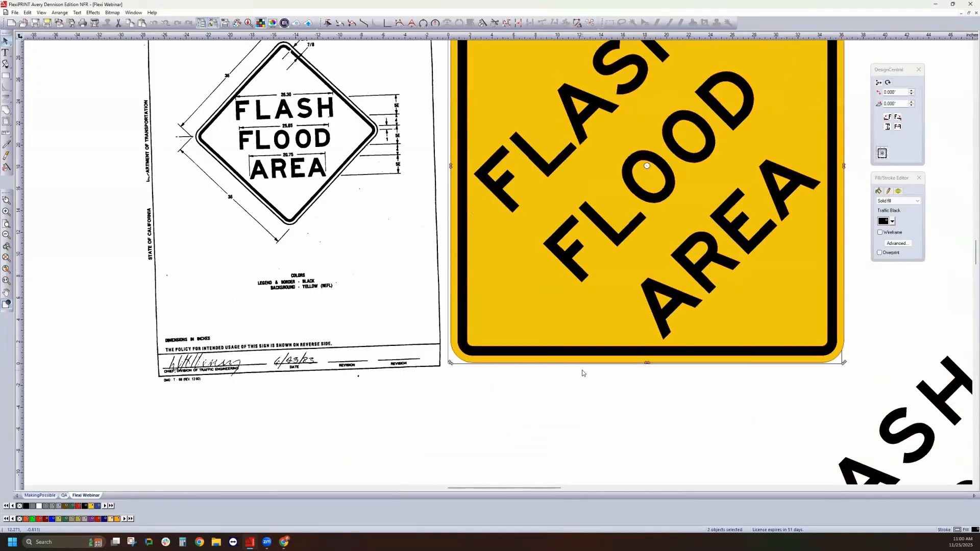
Step: Move the scanned sheet up and farther left, away from the drawn sign
{"action": "scroll", "coordinate": [583, 370], "scroll_direction": "up", "scroll_amount": 3}
{"action": "mouse_move", "coordinate": [334, 309]}
{"action": "left_mouse_down"}
{"action": "mouse_move", "coordinate": [297, 263]}
{"action": "mouse_move", "coordinate": [262, 263]}
{"action": "left_mouse_up"}
{"action": "scroll", "coordinate": [440, 325], "scroll_direction": "down", "scroll_amount": 3}
{"action": "left_click", "coordinate": [518, 366]}
{"action": "left_click", "coordinate": [426, 373]}
Step: Select the sign and its lettering together and review the available alignment commands and their shortcuts
{"action": "left_click", "coordinate": [555, 386]}
{"action": "left_click", "coordinate": [499, 276], "text": "shift"}
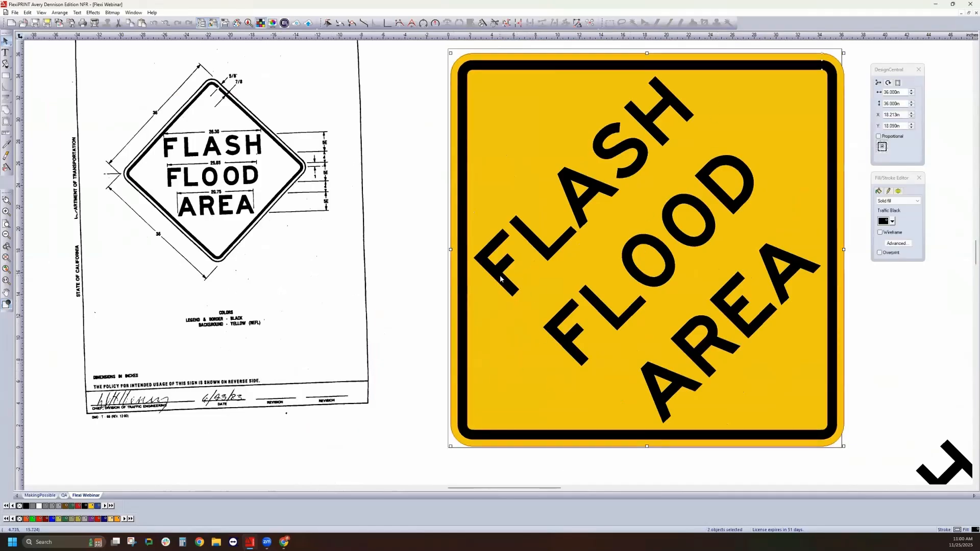
{"action": "left_click", "coordinate": [428, 316]}
{"action": "left_click", "coordinate": [498, 365]}
{"action": "left_click", "coordinate": [551, 331], "text": "shift"}
{"action": "left_click", "coordinate": [60, 13]}
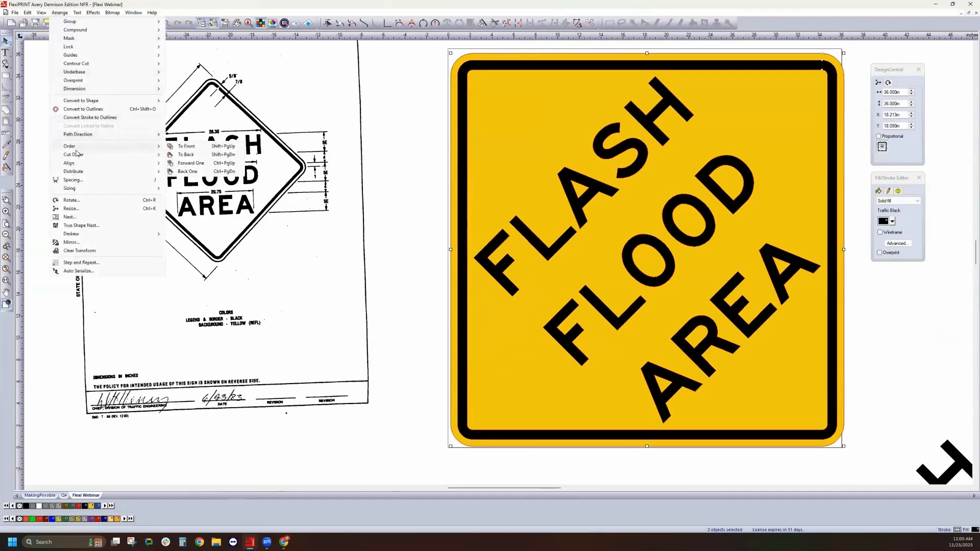
{"action": "mouse_move", "coordinate": [77, 164]}
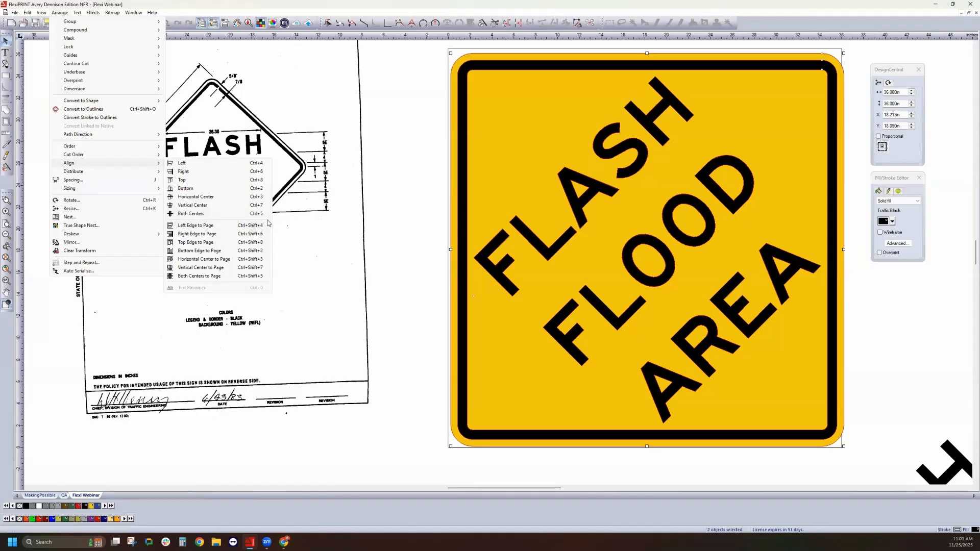
{"action": "left_click", "coordinate": [402, 241]}
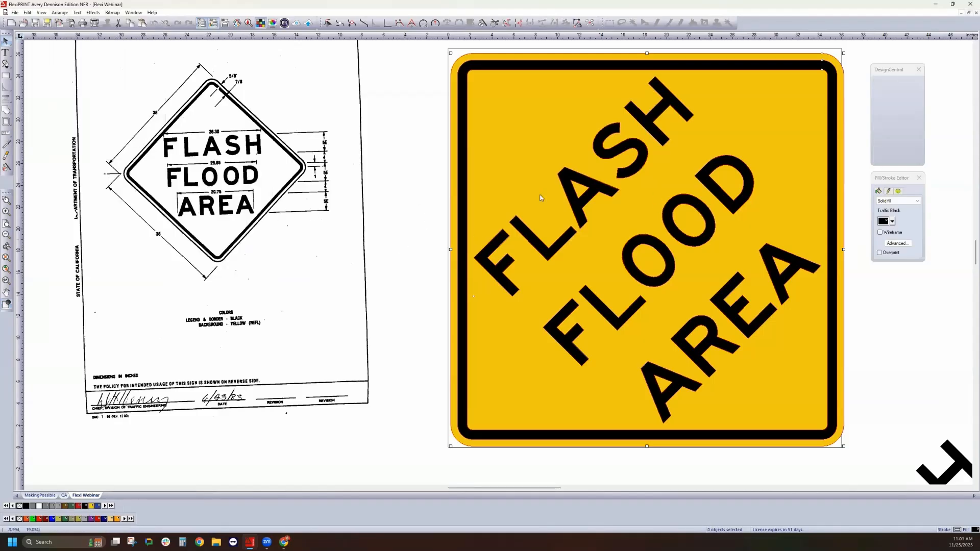
Step: Rotate the scanned sheet about 45.4° around its center to compare it with the drawn sign, and turn it back upright
{"action": "left_click", "coordinate": [294, 183]}
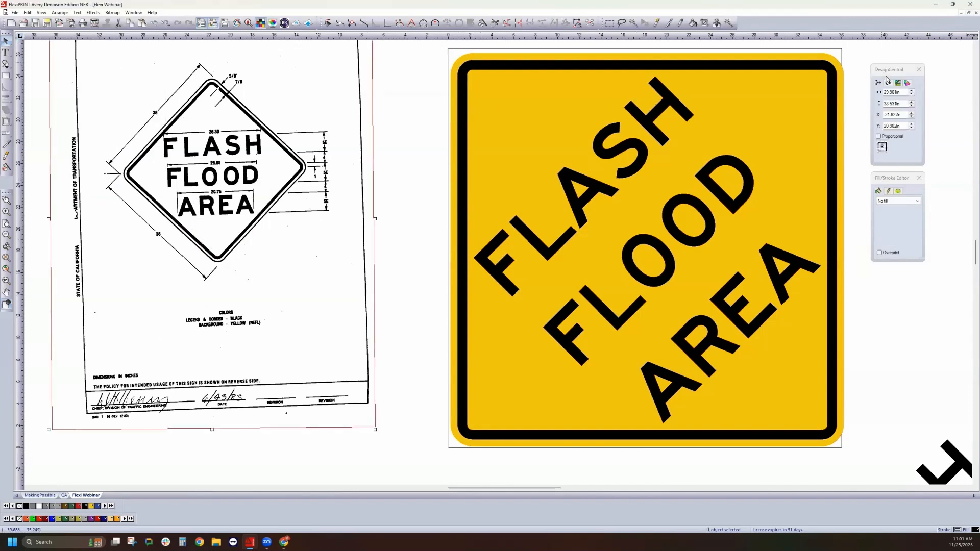
{"action": "mouse_move", "coordinate": [376, 429]}
{"action": "left_mouse_down"}
{"action": "mouse_move", "coordinate": [413, 358]}
{"action": "mouse_move", "coordinate": [433, 248]}
{"action": "left_mouse_up"}
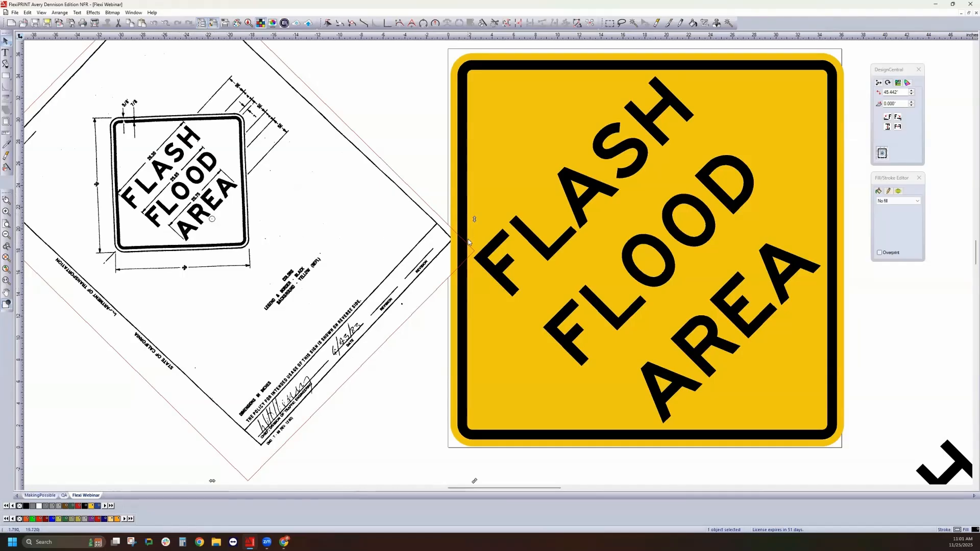
{"action": "scroll", "coordinate": [407, 147], "scroll_direction": "up", "scroll_amount": 2}
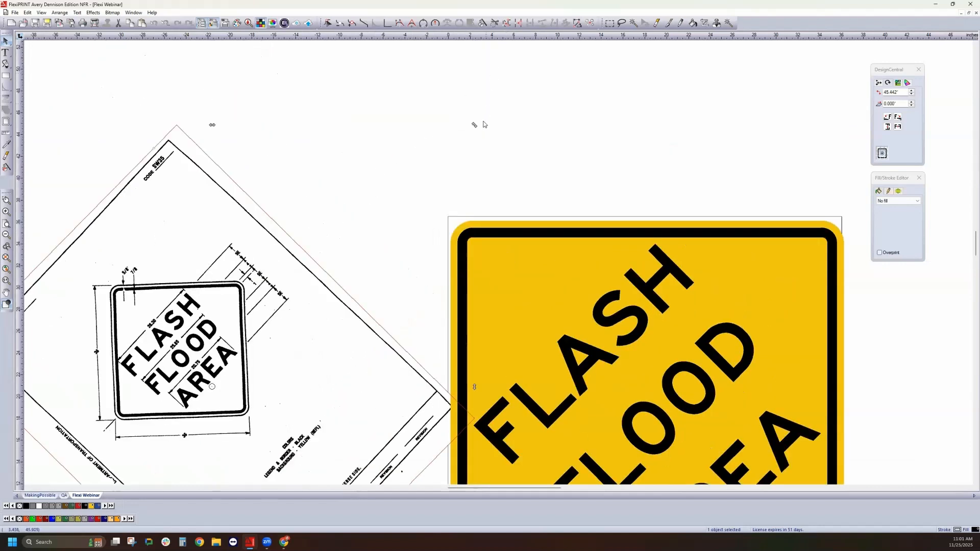
{"action": "left_click_drag", "start_coordinate": [474, 124], "coordinate": [427, 391]}
{"action": "left_click", "coordinate": [422, 175]}
{"action": "scroll", "coordinate": [270, 228], "scroll_direction": "down", "scroll_amount": 2}
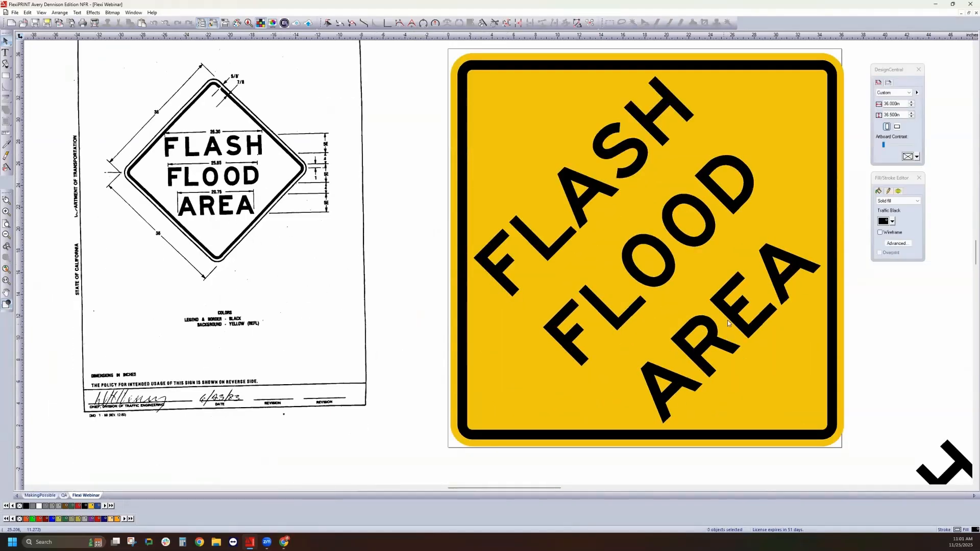
{"action": "scroll", "coordinate": [727, 320], "scroll_direction": "up", "scroll_amount": 2}
{"action": "scroll", "coordinate": [728, 372], "scroll_direction": "down", "scroll_amount": 2}
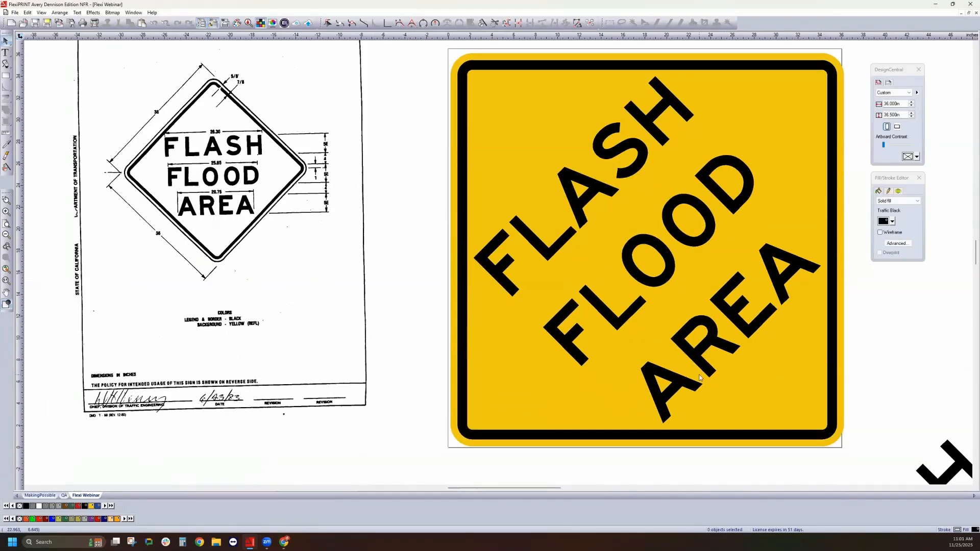